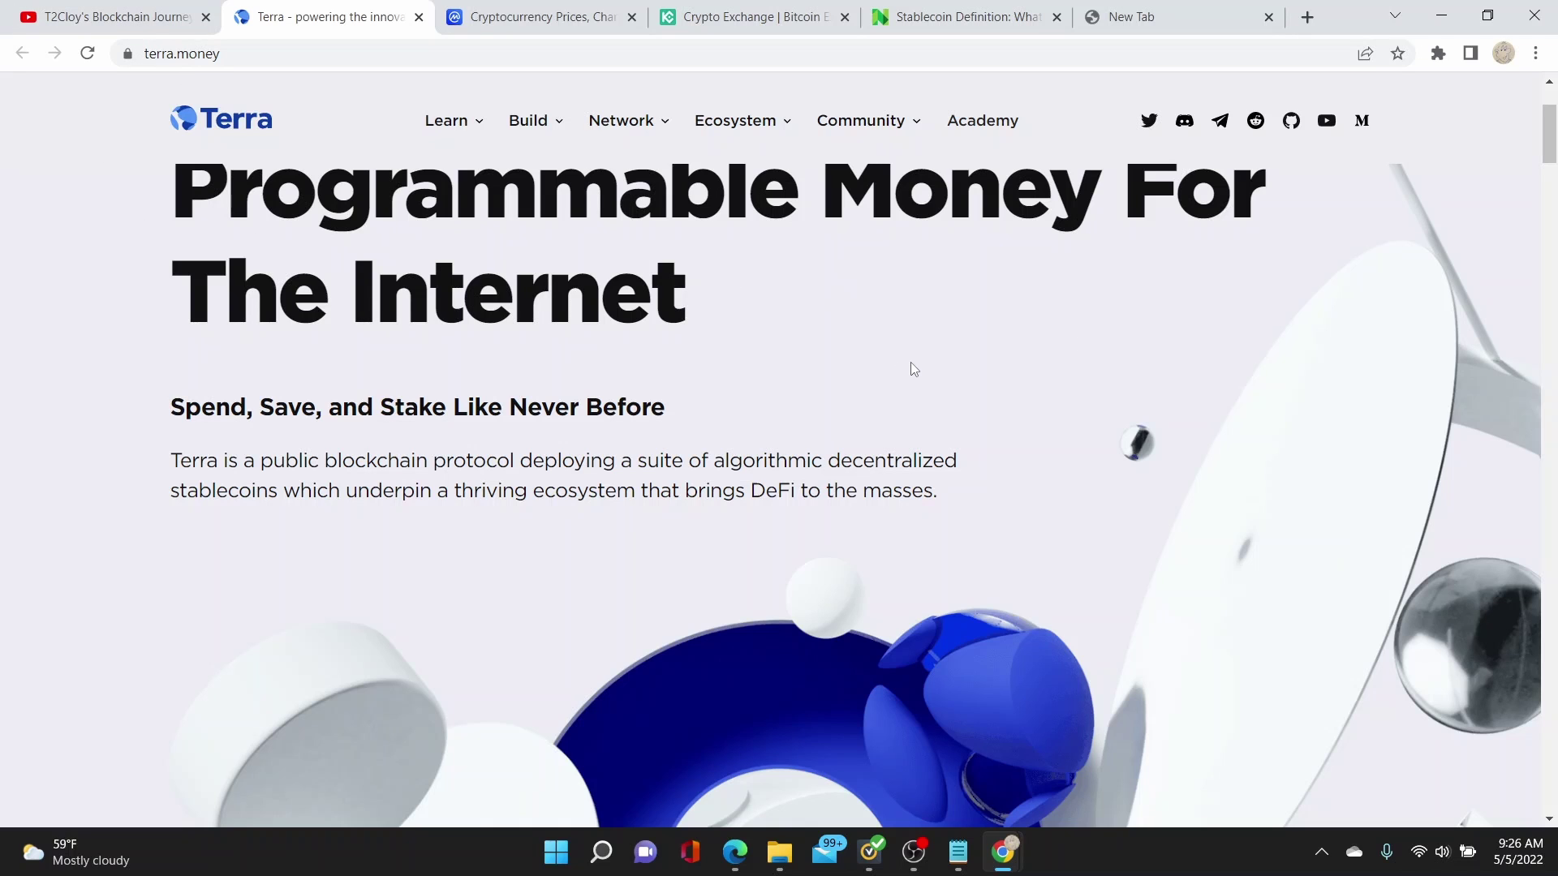
# Step: Scroll the current page and briefly check the Terra Station wallet extension
pyautogui.scroll(-5, 907, 368)
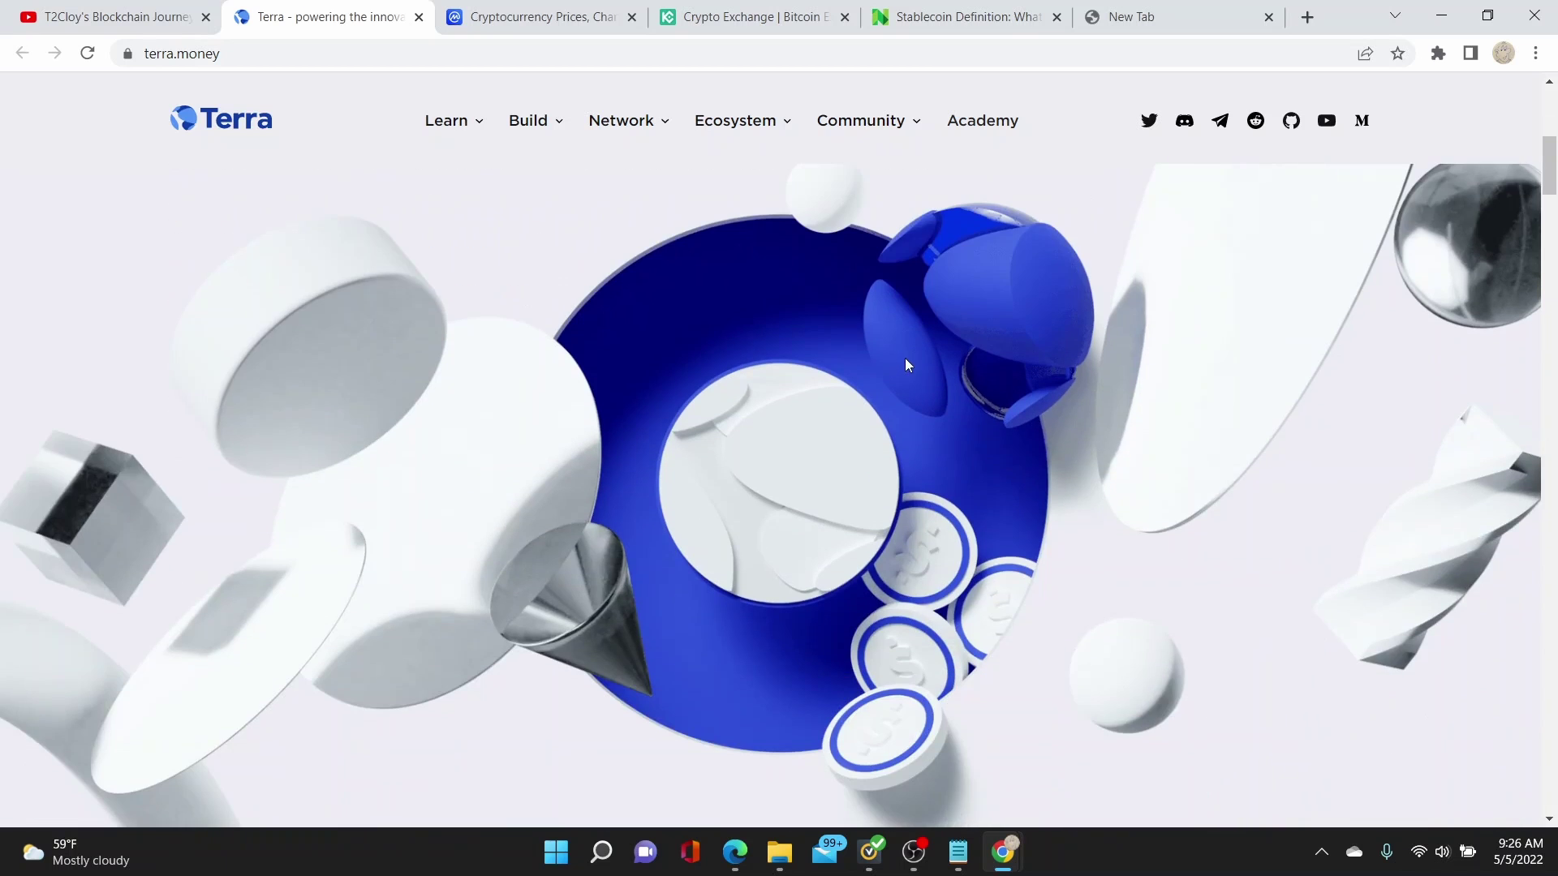
pyautogui.scroll(-2, 902, 371)
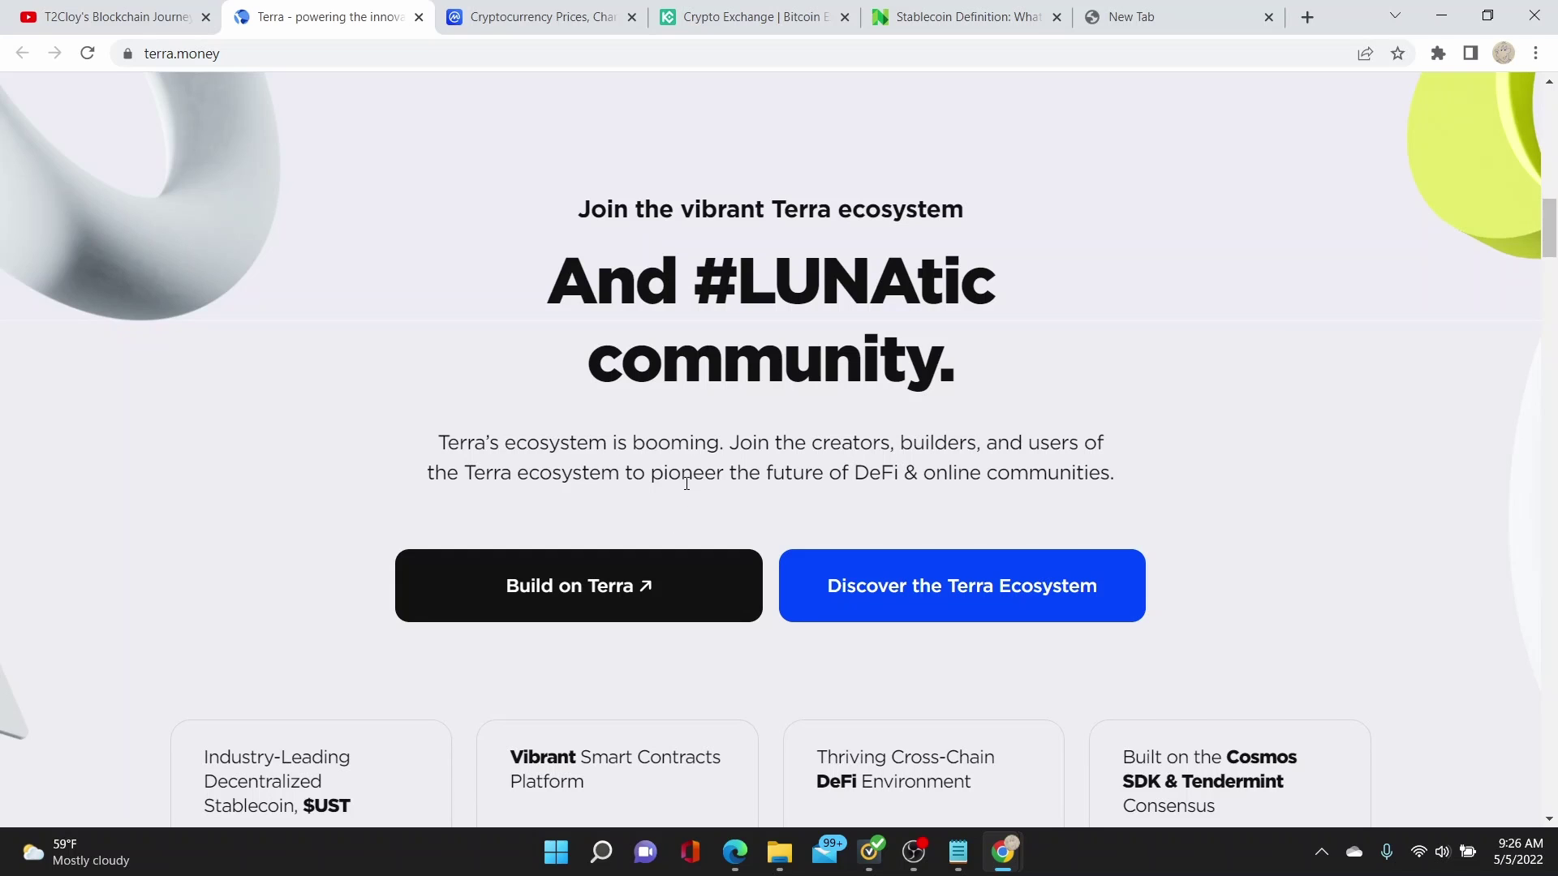
pyautogui.scroll(4, 686, 483)
pyautogui.scroll(4, 688, 487)
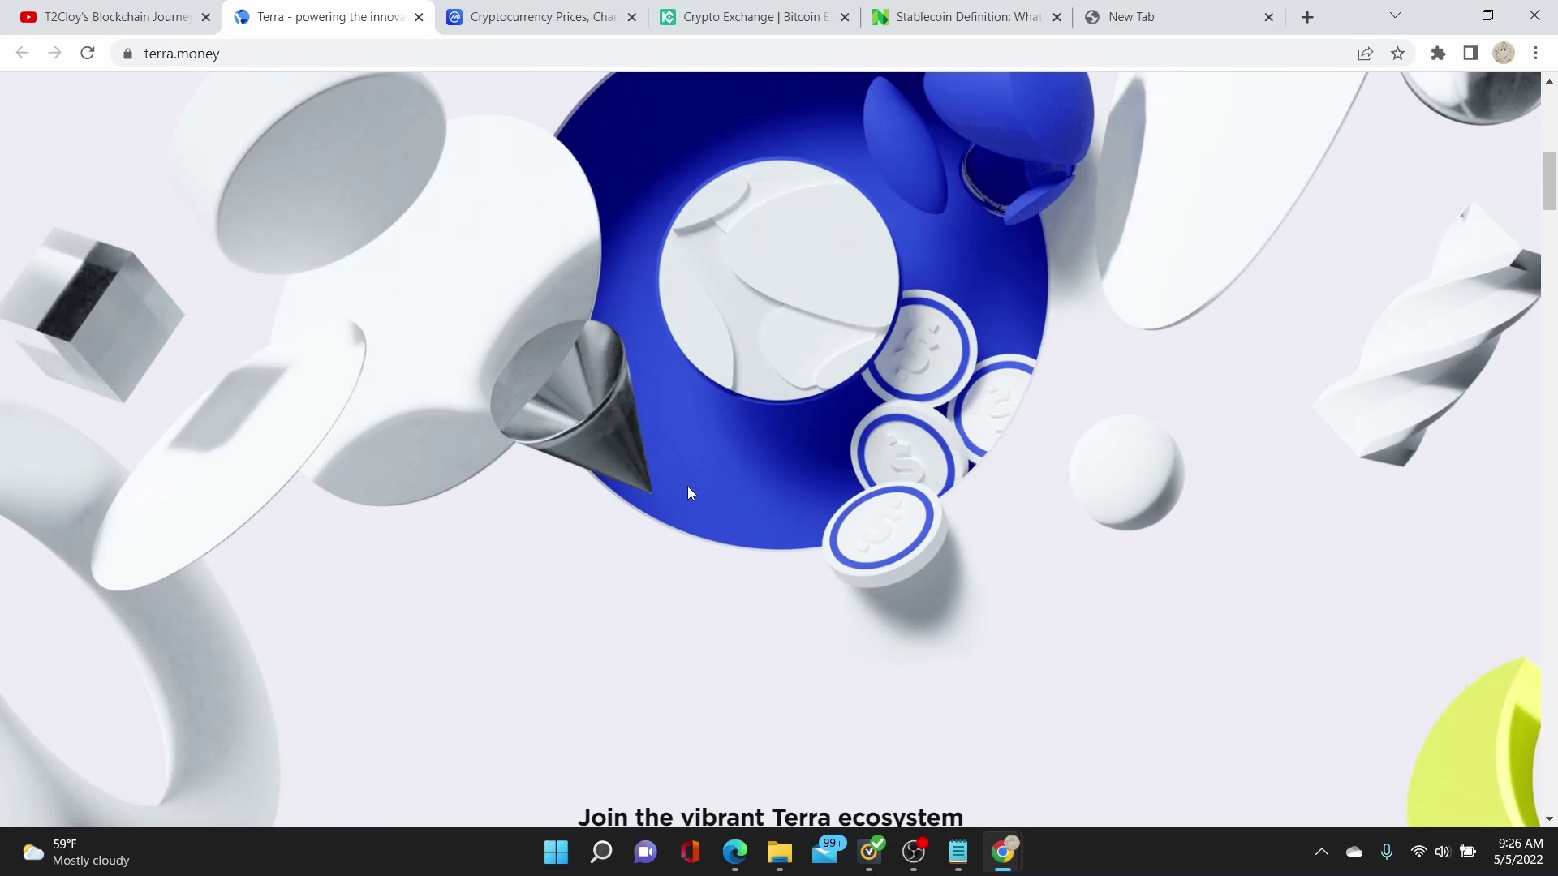
pyautogui.scroll(3, 688, 487)
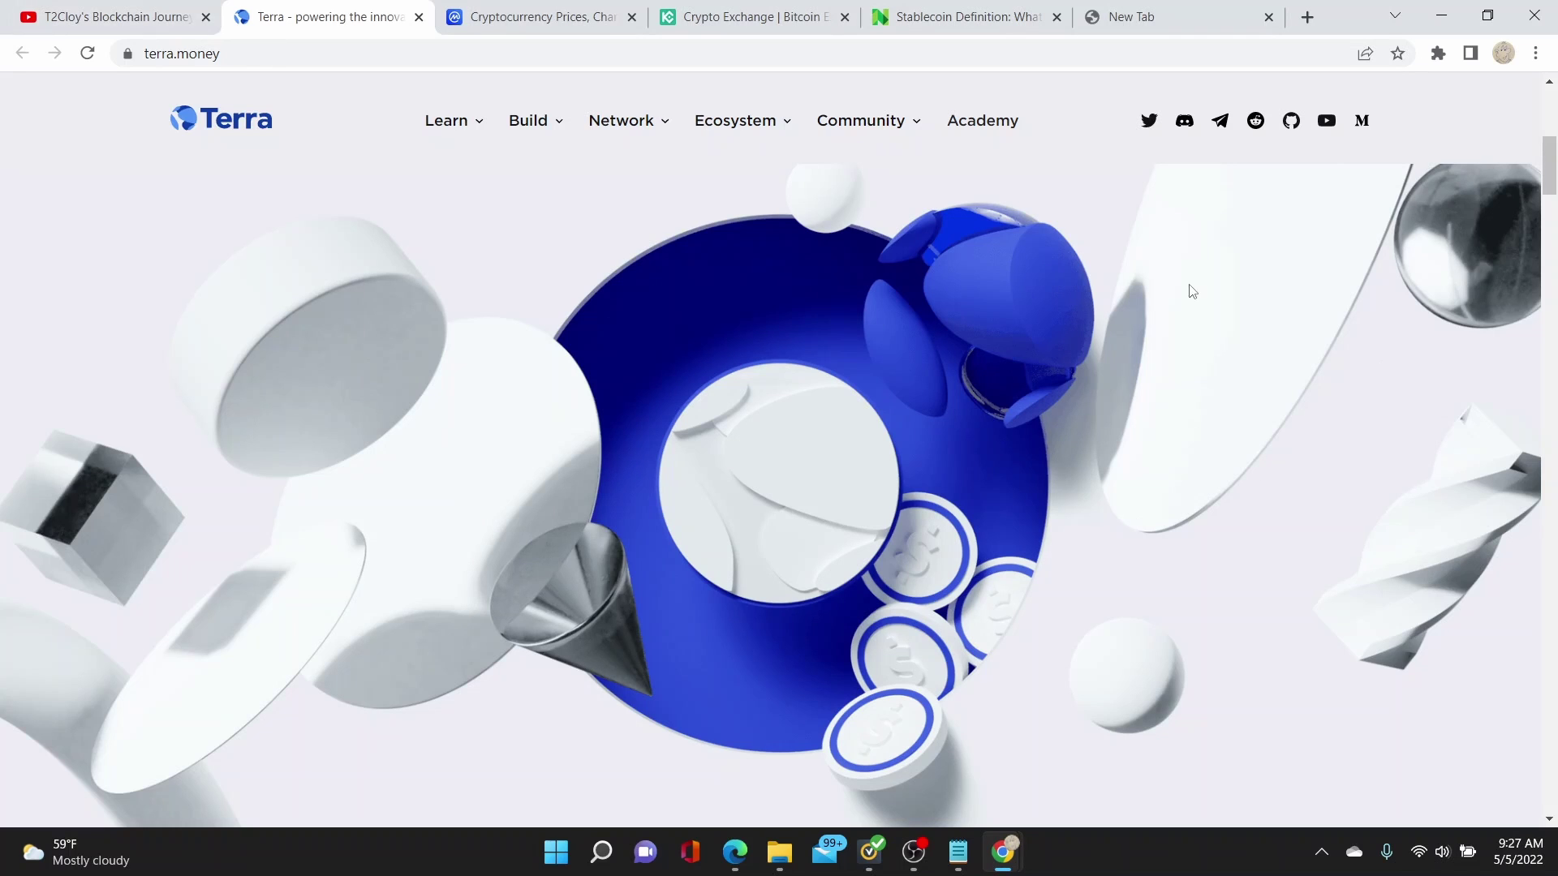
pyautogui.click(1437, 57)
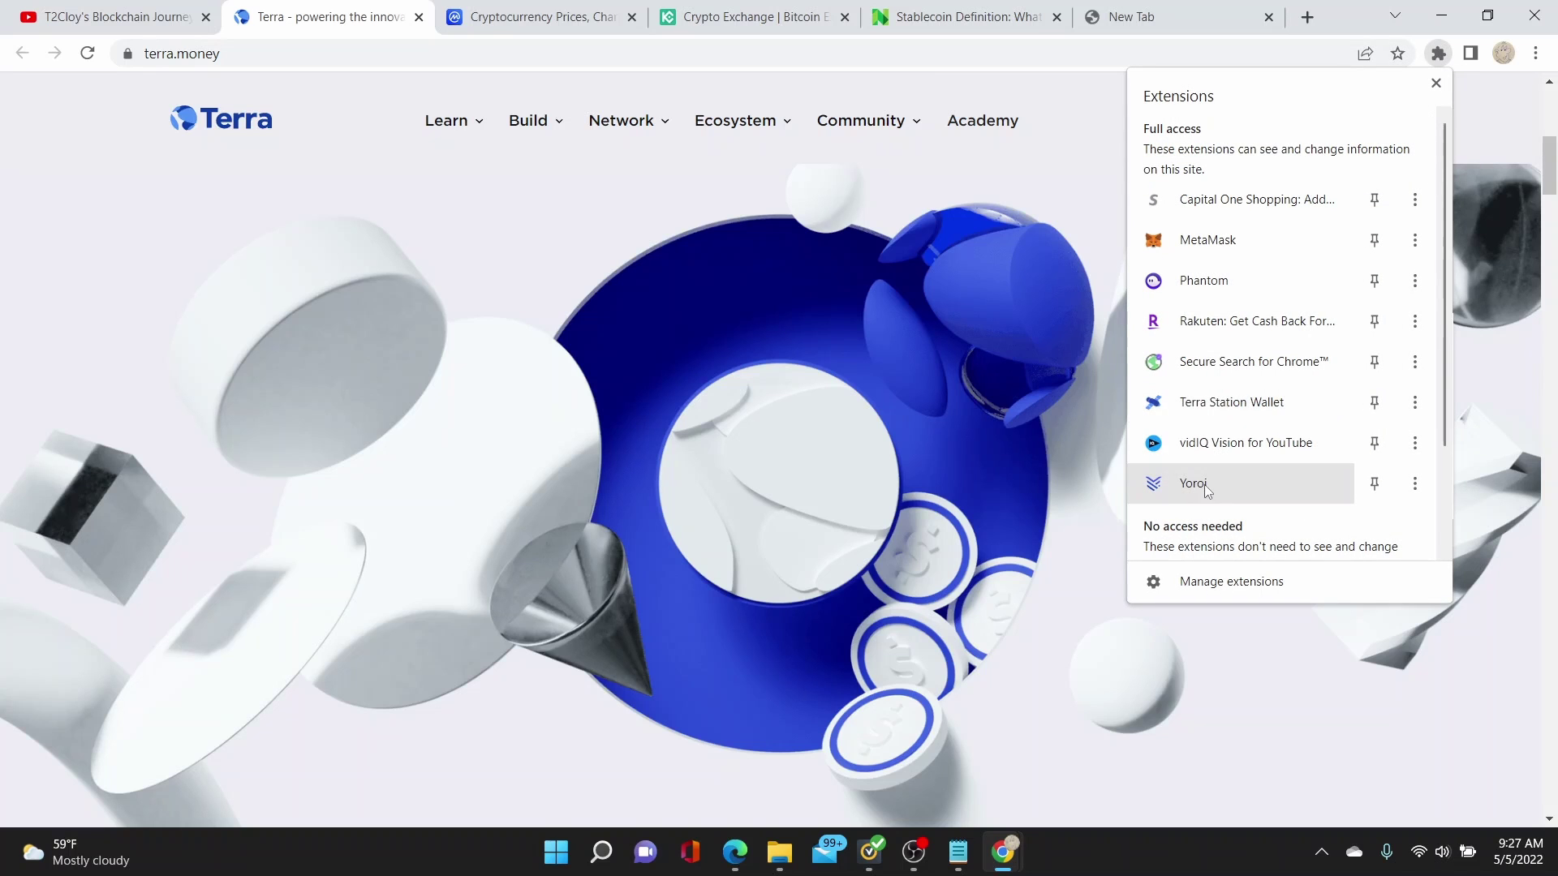
pyautogui.click(1231, 409)
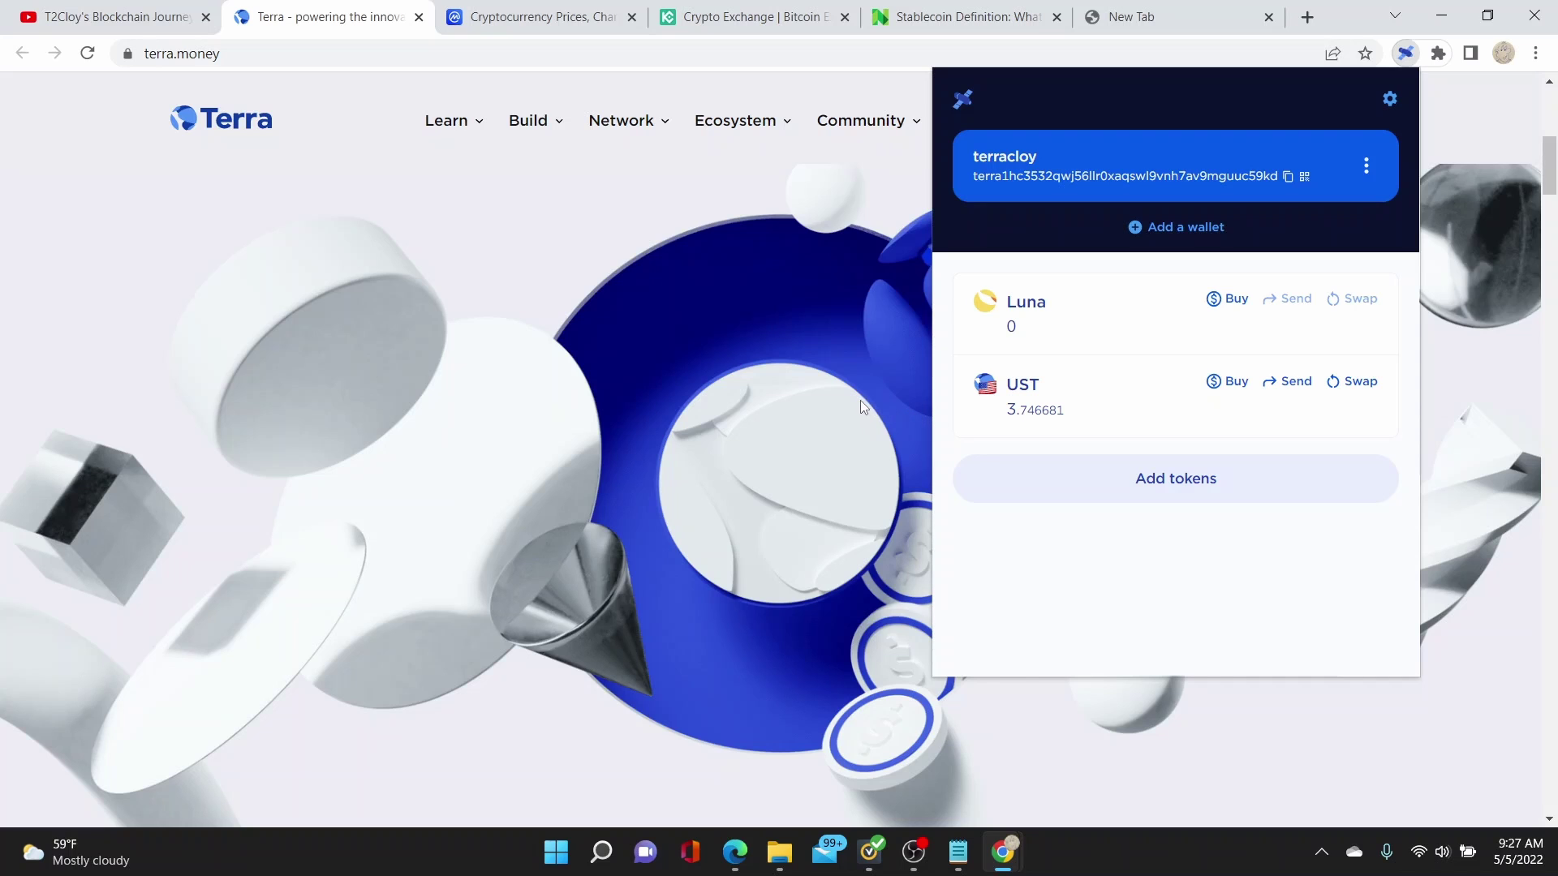
pyautogui.click(876, 355)
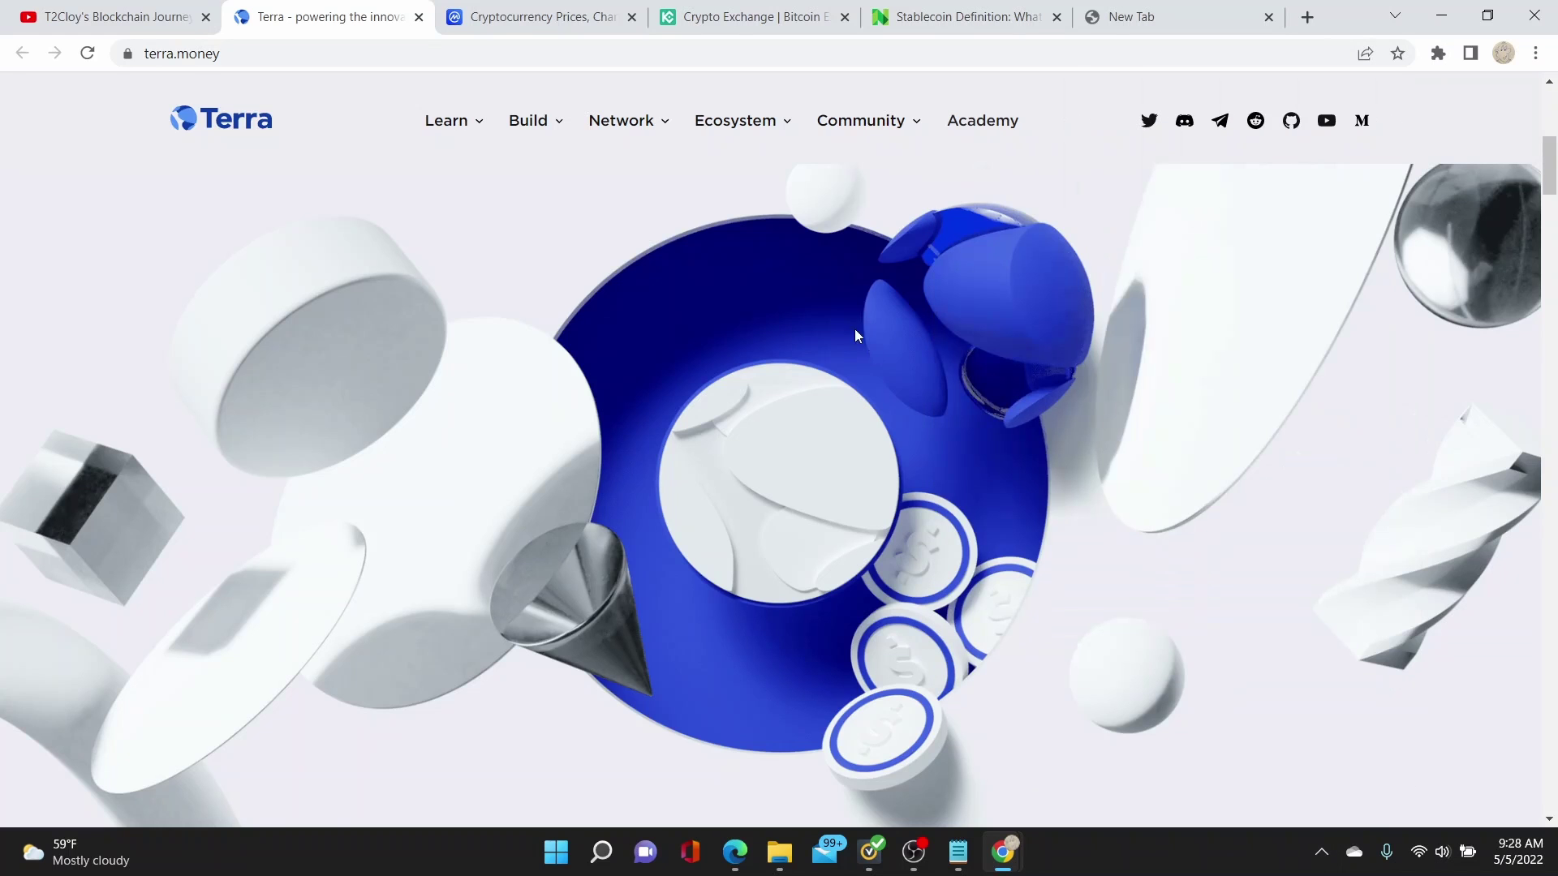
# Step: Switch to the NerdWallet Stablecoin Definition article and scroll to 'How do stablecoins work?'
pyautogui.click(919, 16)
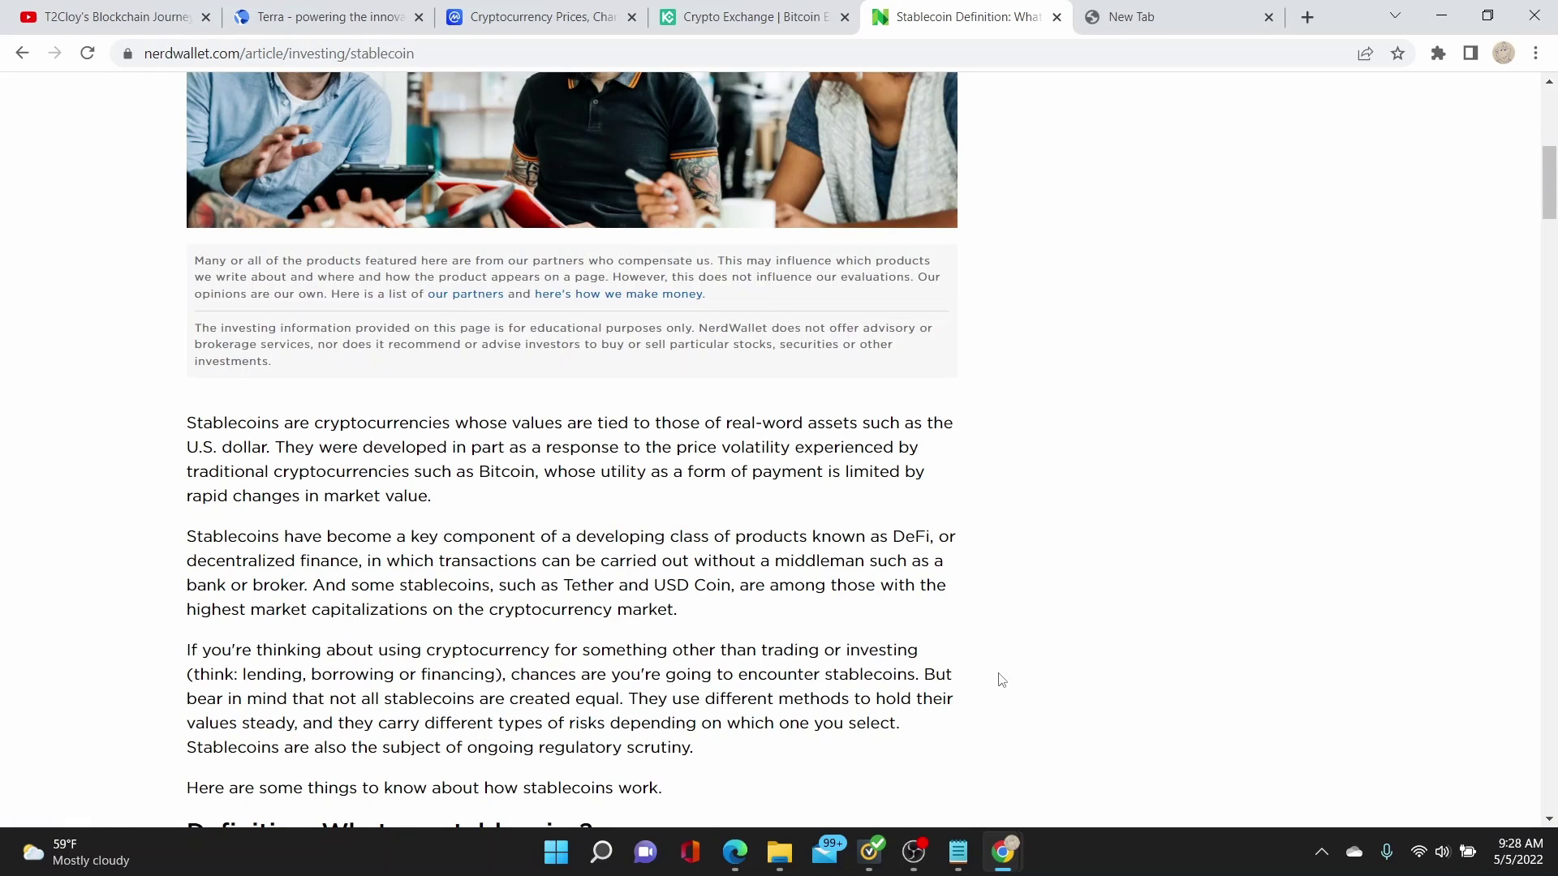
pyautogui.scroll(3, 1015, 698)
pyautogui.scroll(1, 1019, 705)
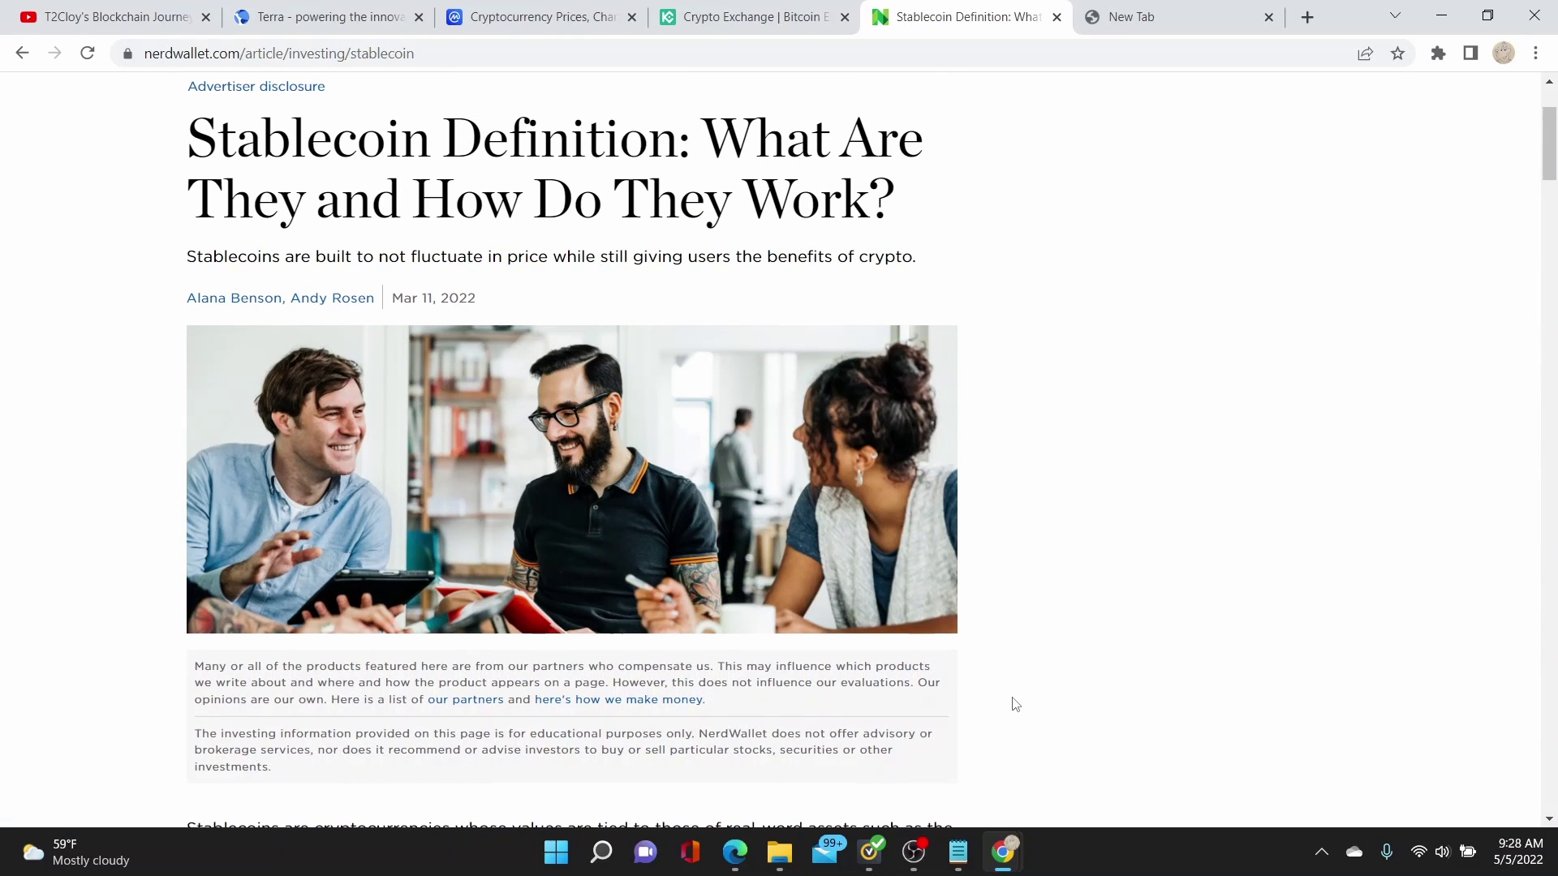
pyautogui.scroll(-6, 1013, 702)
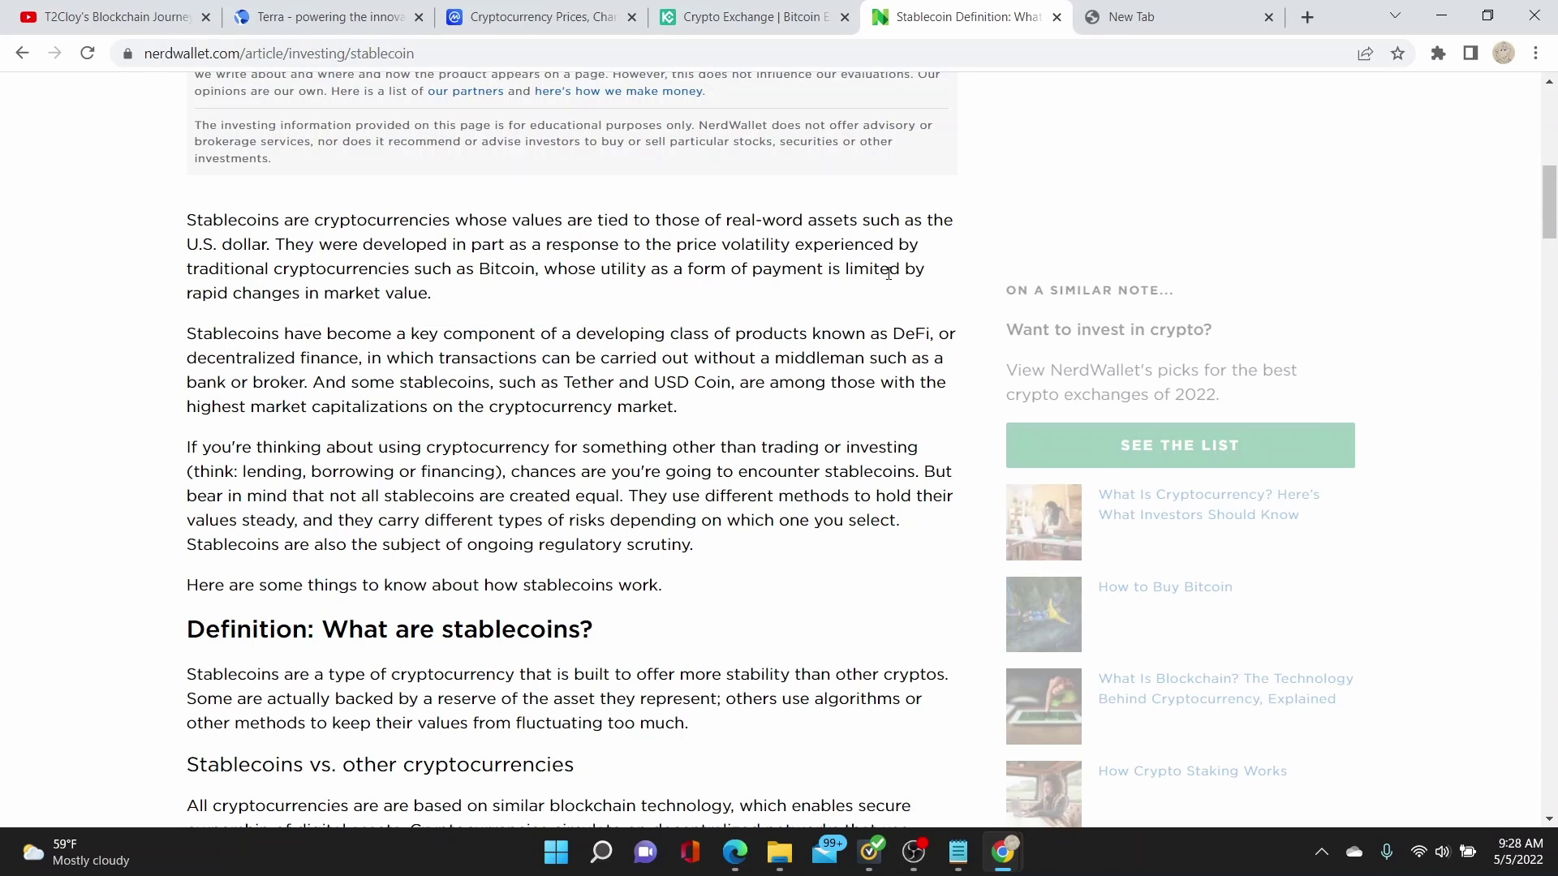
pyautogui.scroll(-10, 1465, 390)
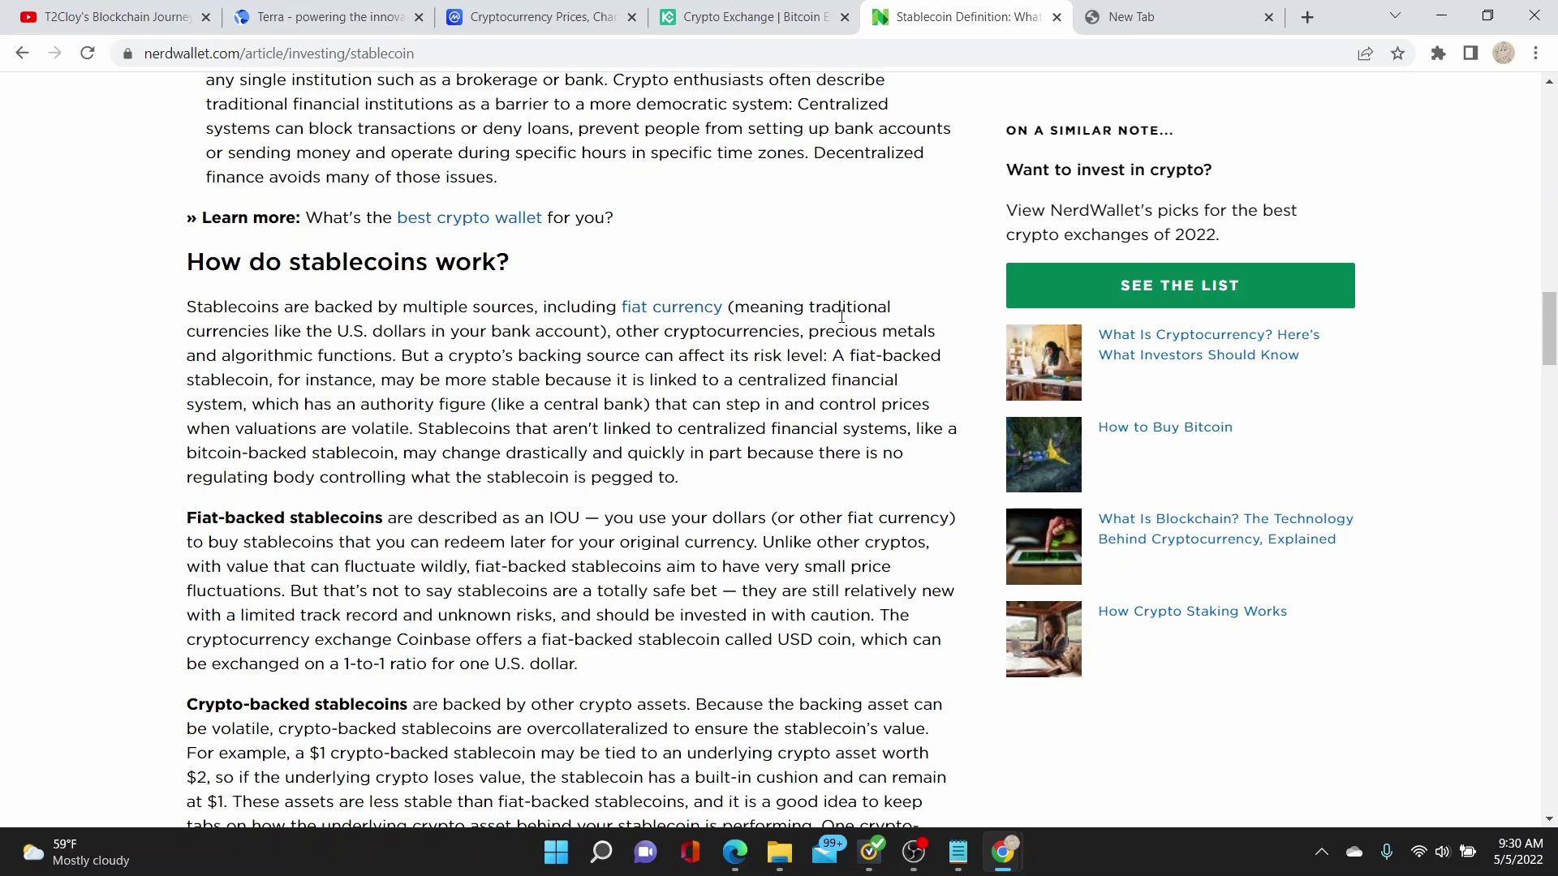
pyautogui.scroll(-2, 243, 538)
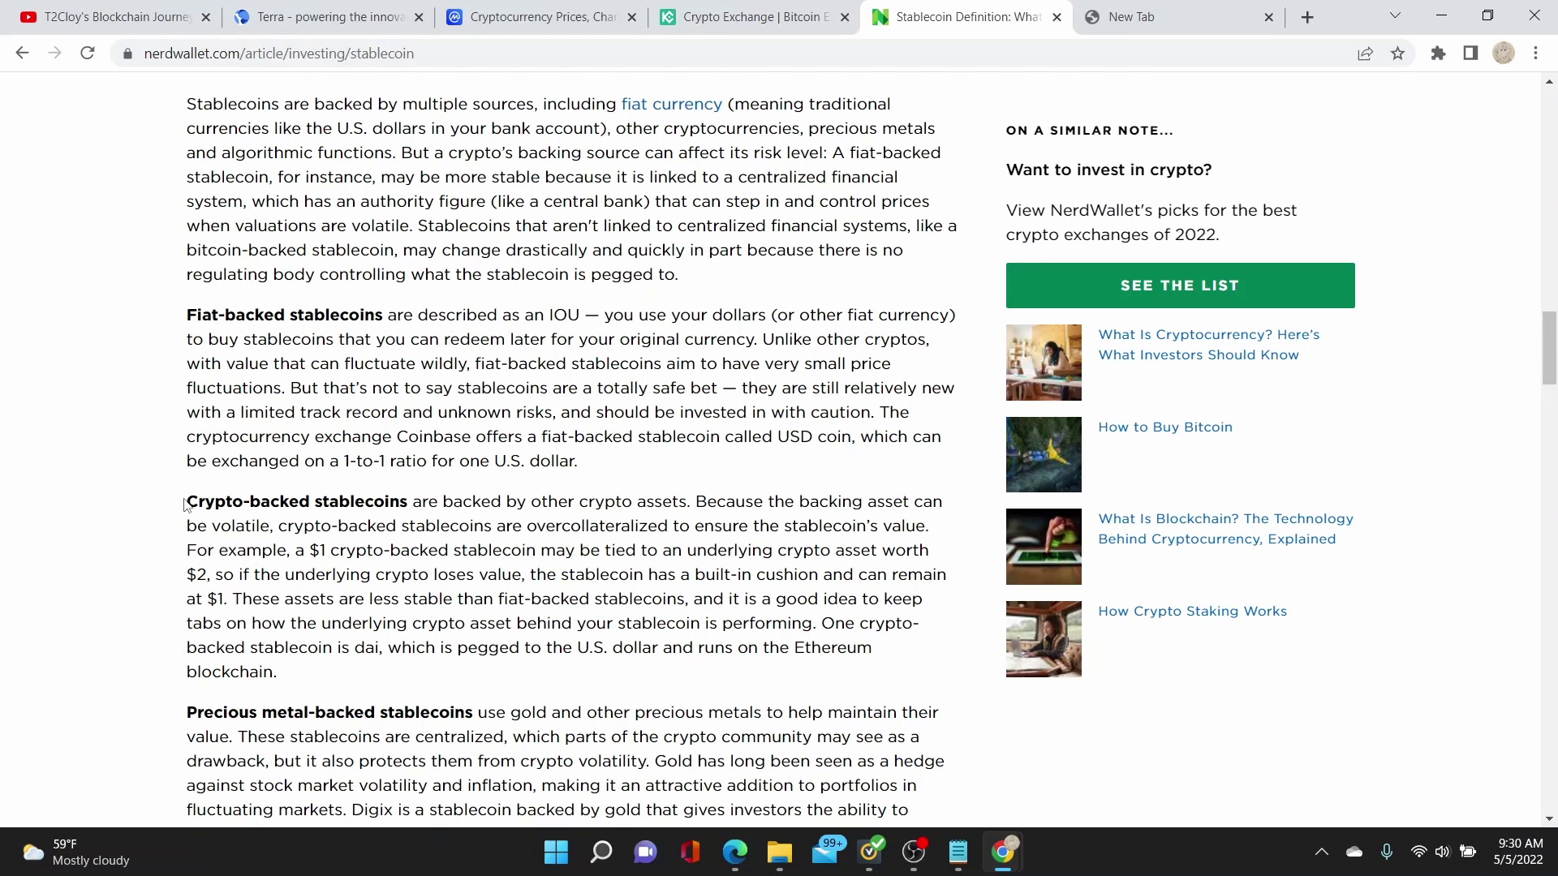
# Step: Highlight the bold 'Crypto-backed stablecoins' heading, then scroll the article down and back up
pyautogui.moveTo(185, 505); pyautogui.dragTo(408, 503)
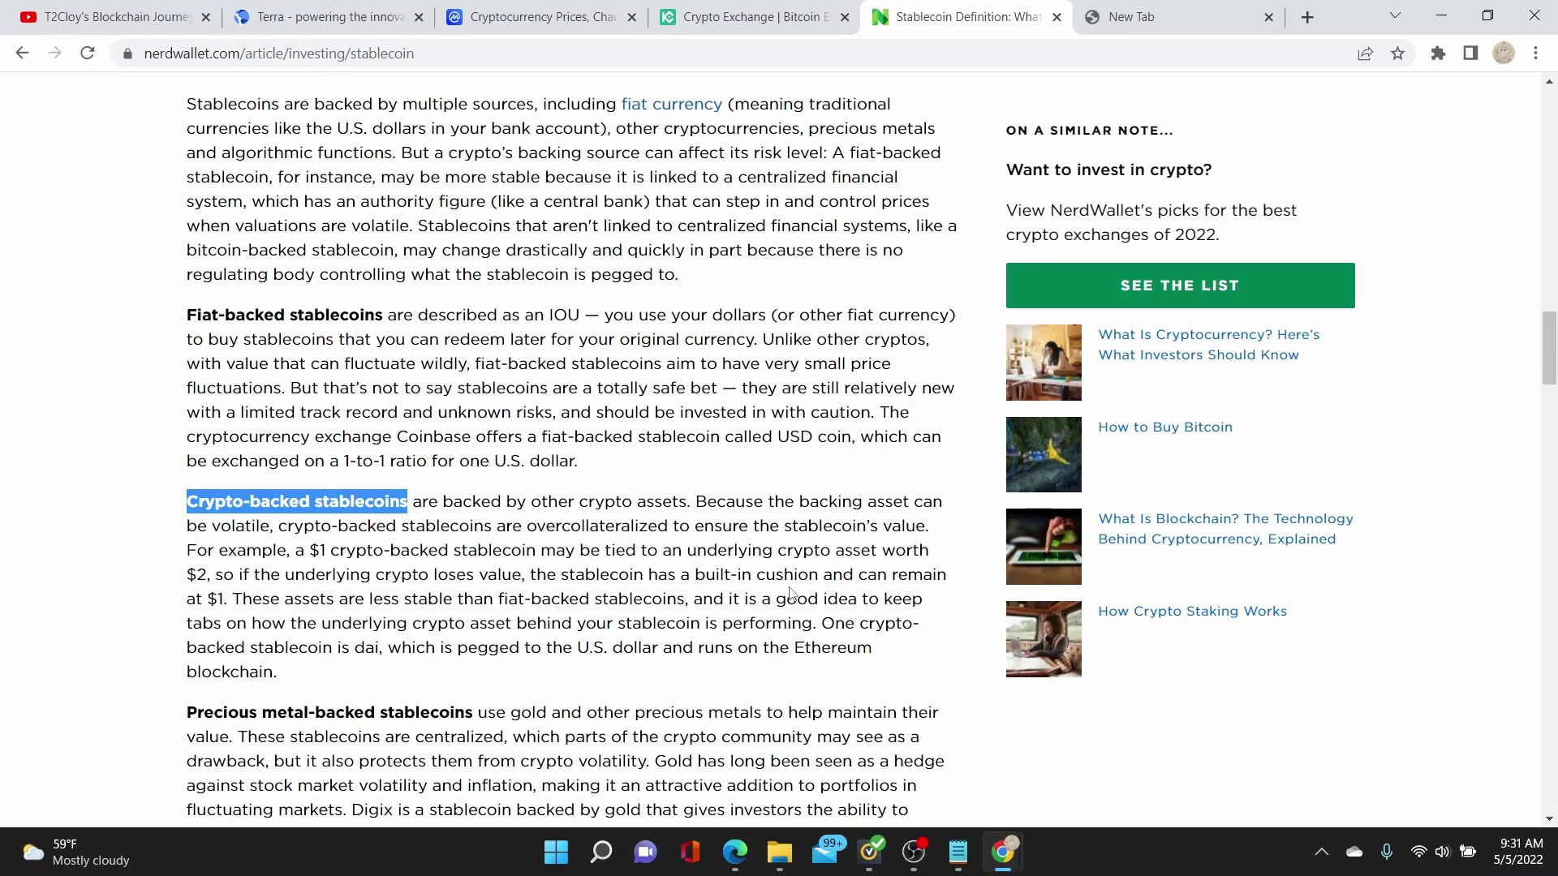
pyautogui.scroll(-1, 584, 593)
pyautogui.scroll(-2, 662, 605)
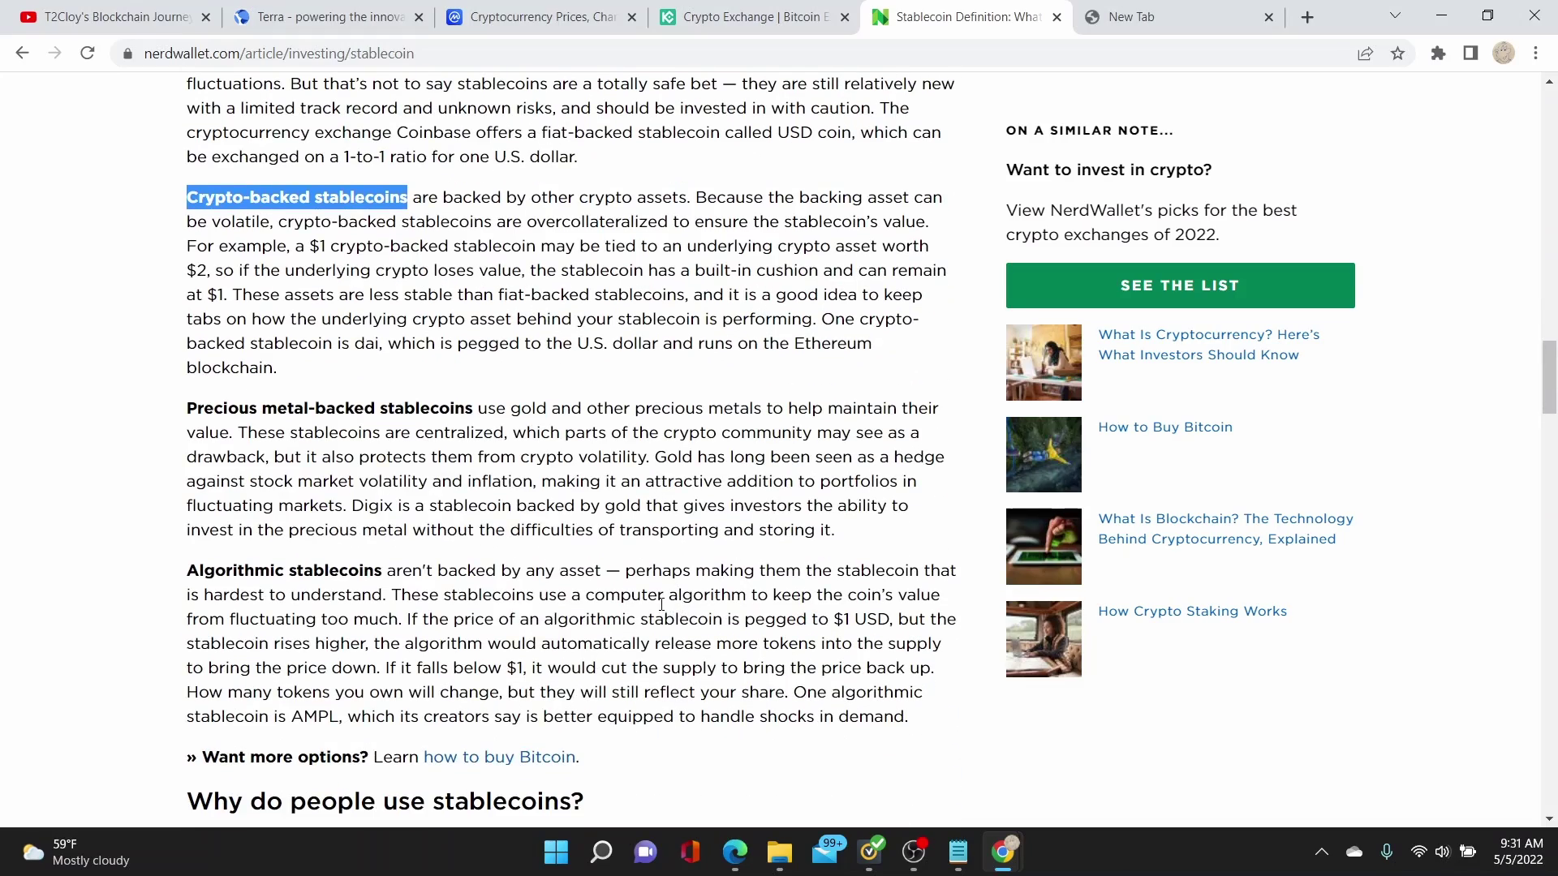
pyautogui.scroll(4, 656, 605)
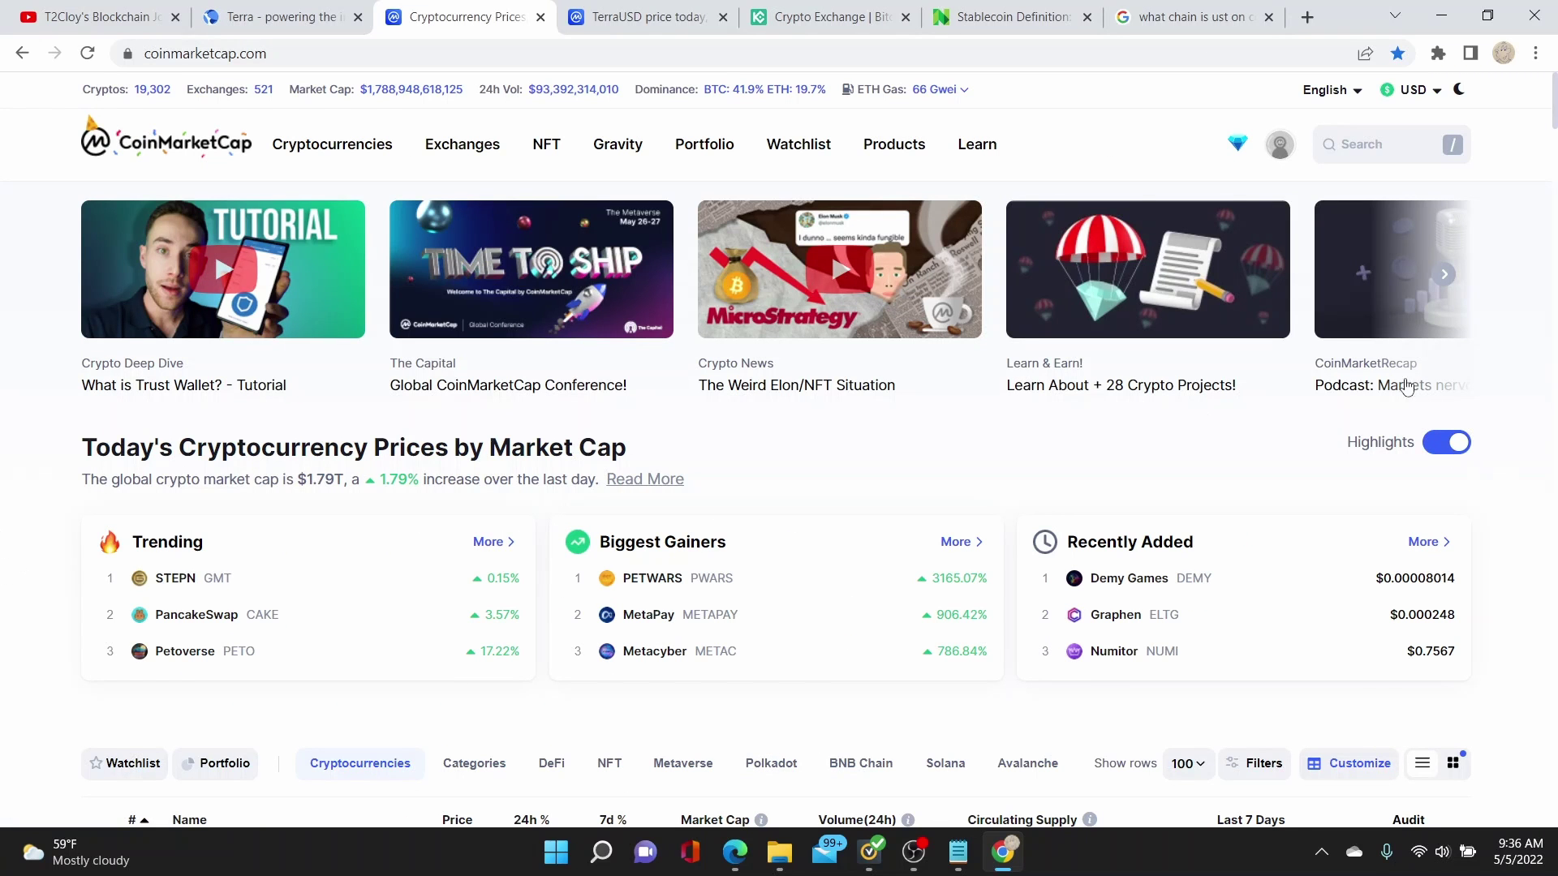
# Step: Search 'ust', open TerraUSD's coin page and show its Markets tab of trading pairs
pyautogui.click(1390, 143)
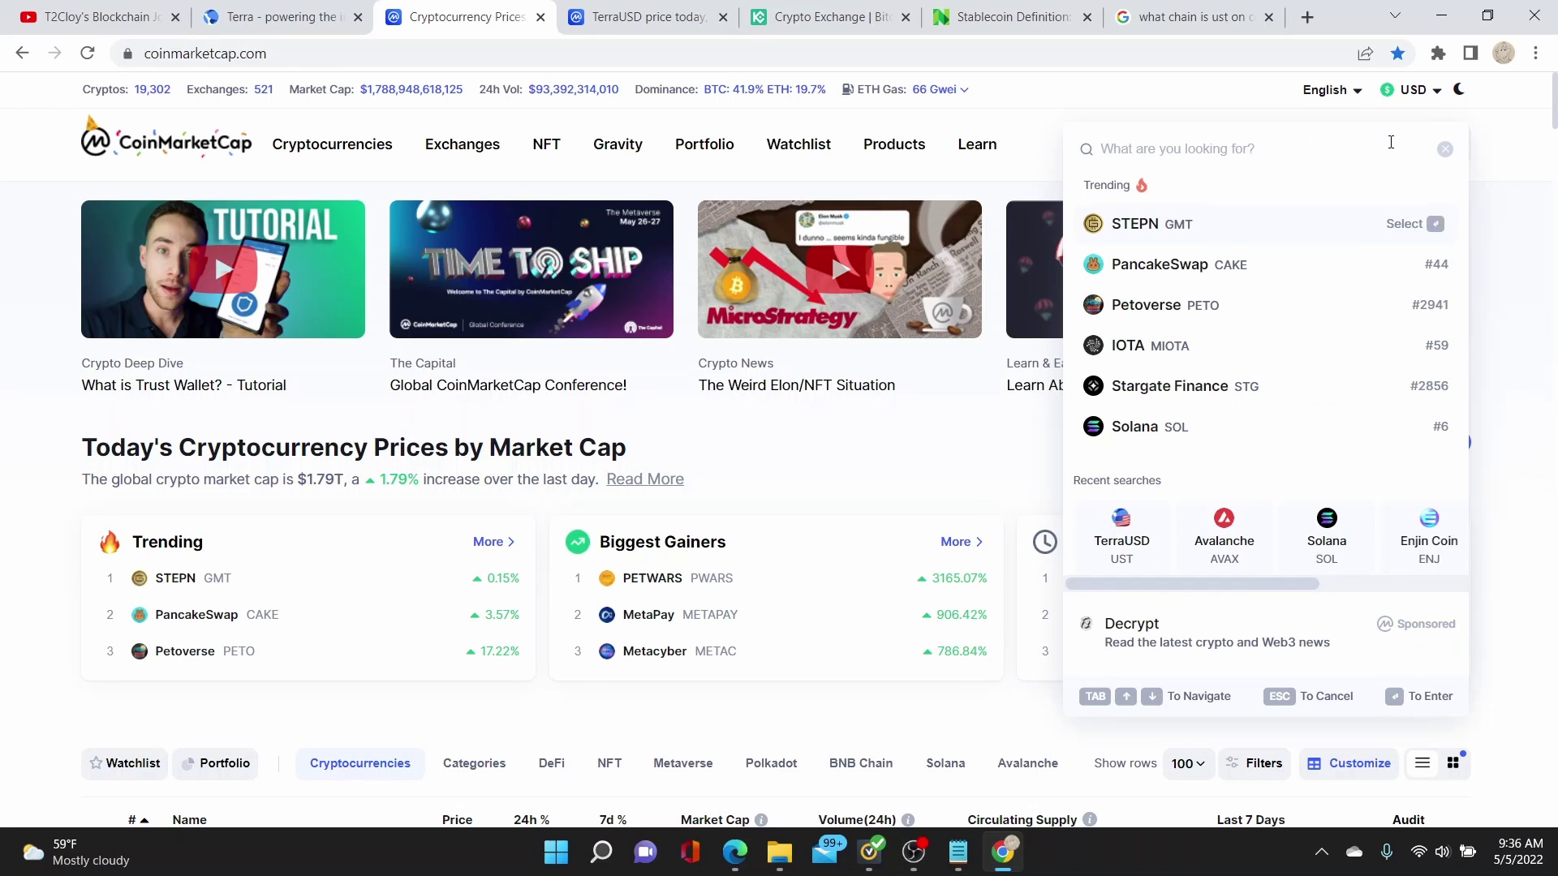
pyautogui.write('ust')
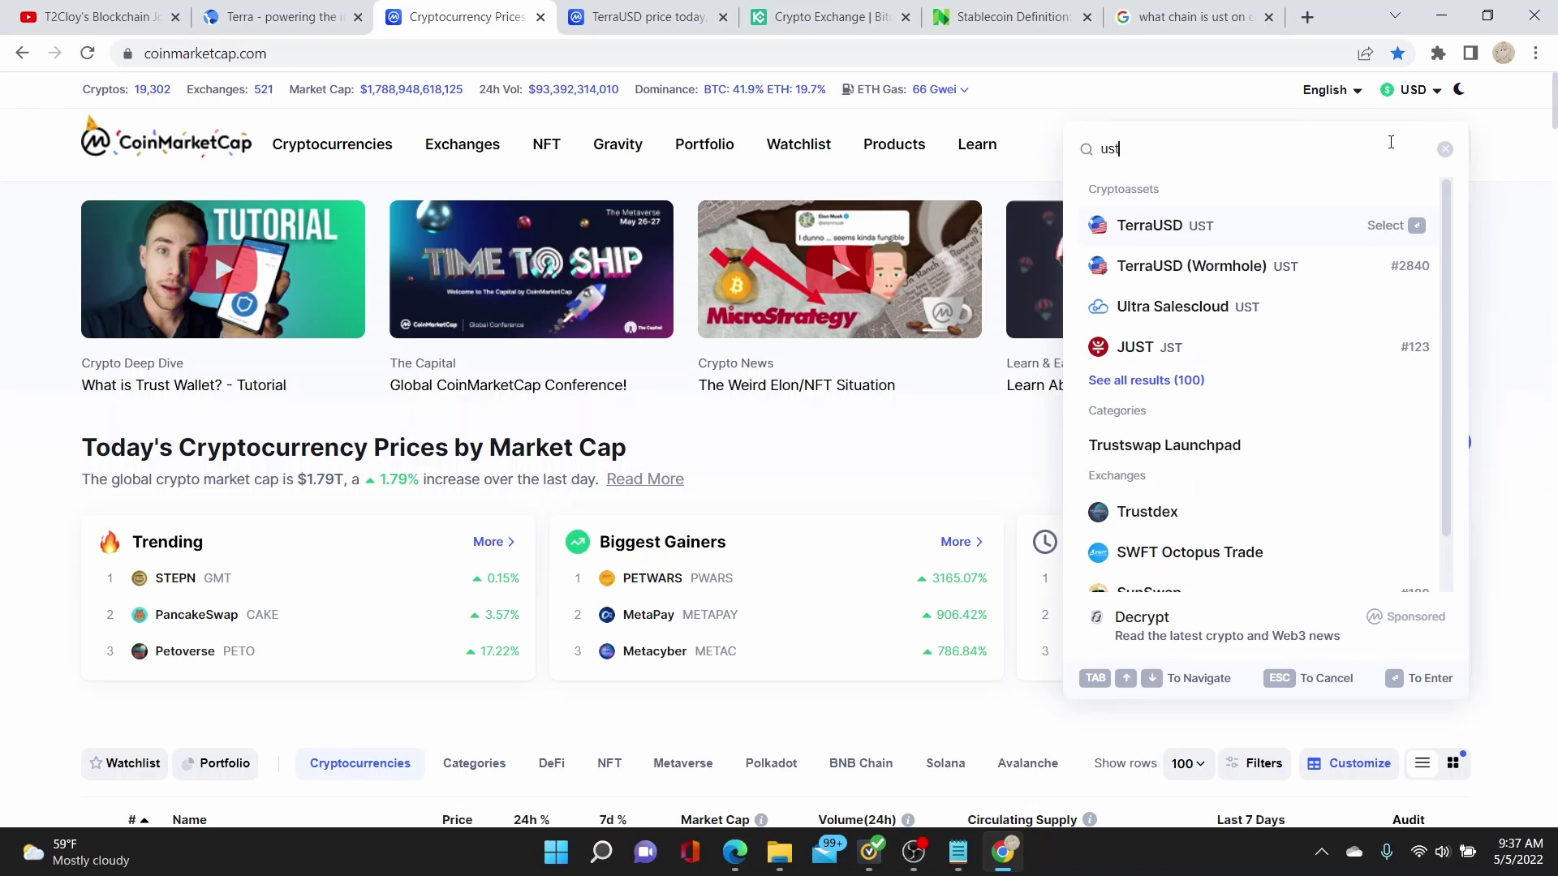
pyautogui.click(1167, 237)
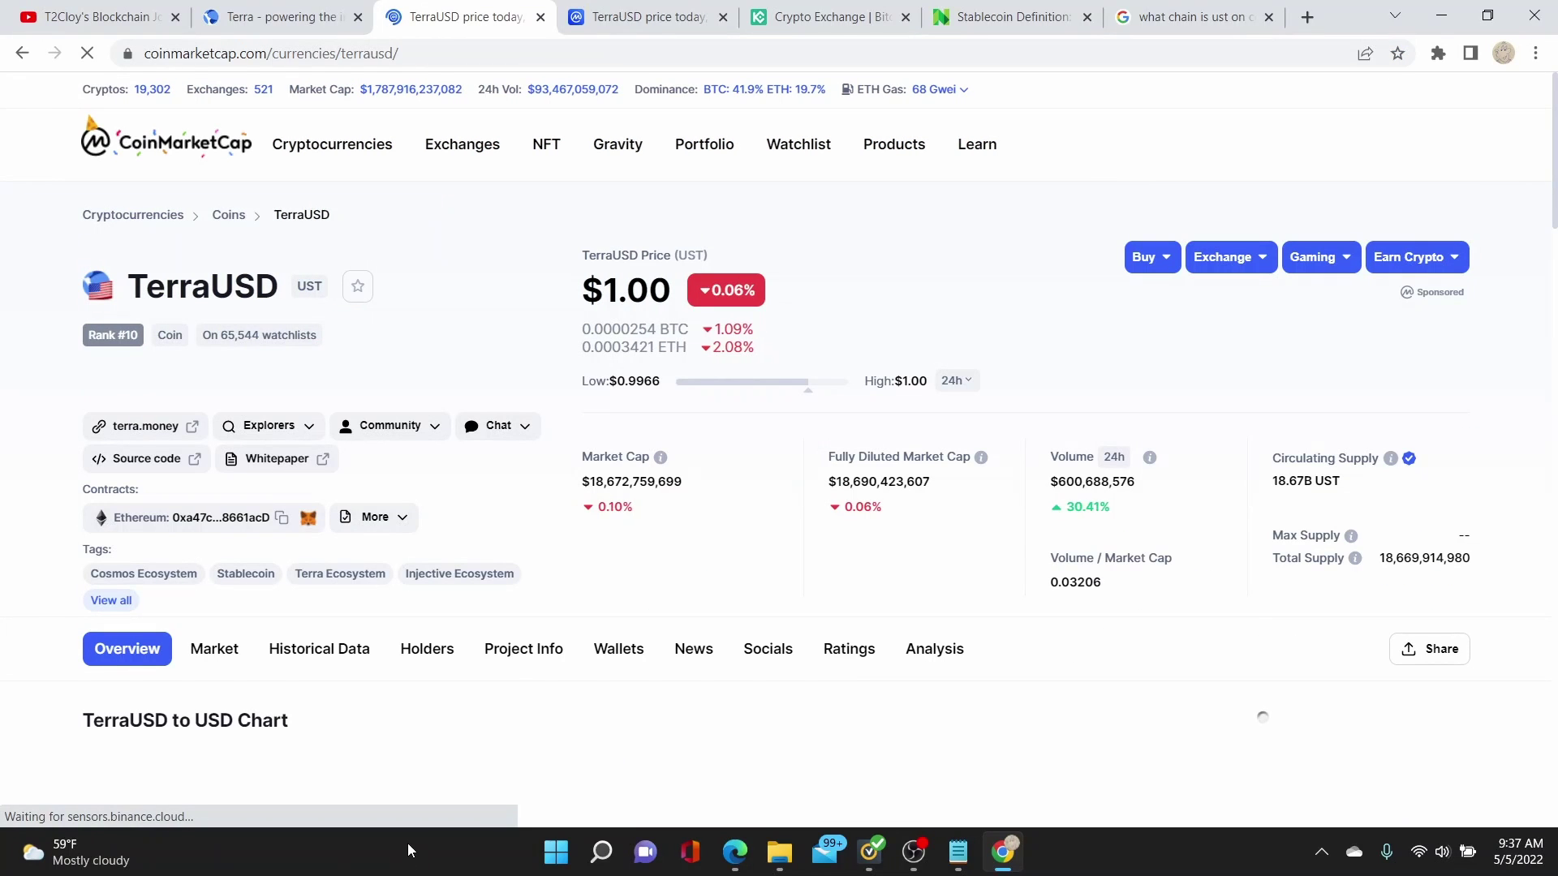
pyautogui.scroll(-2, 647, 661)
pyautogui.click(213, 445)
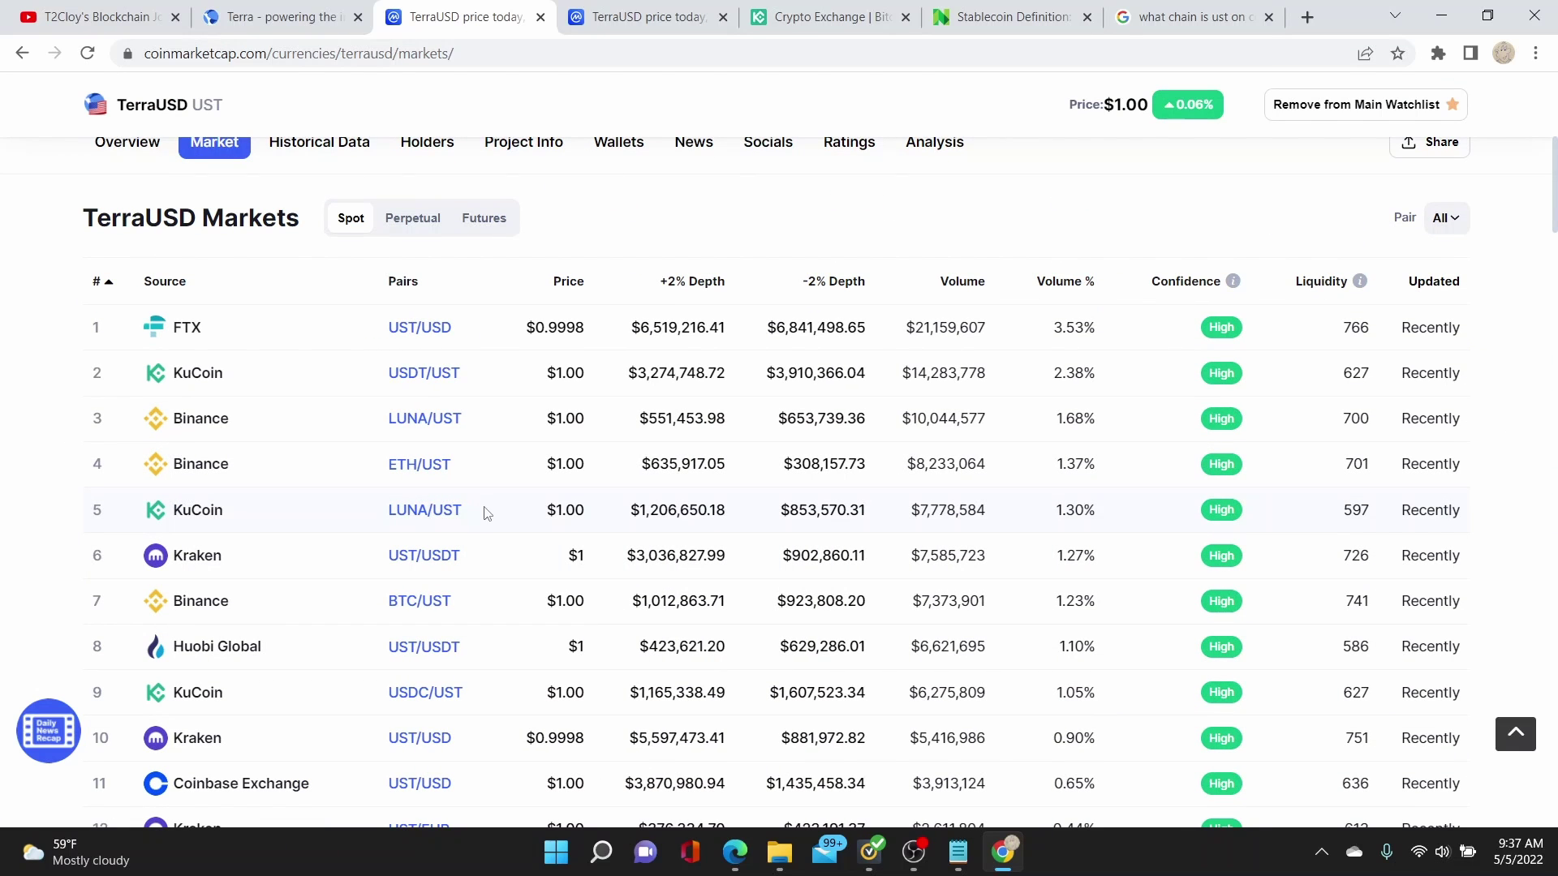
pyautogui.scroll(-1, 487, 513)
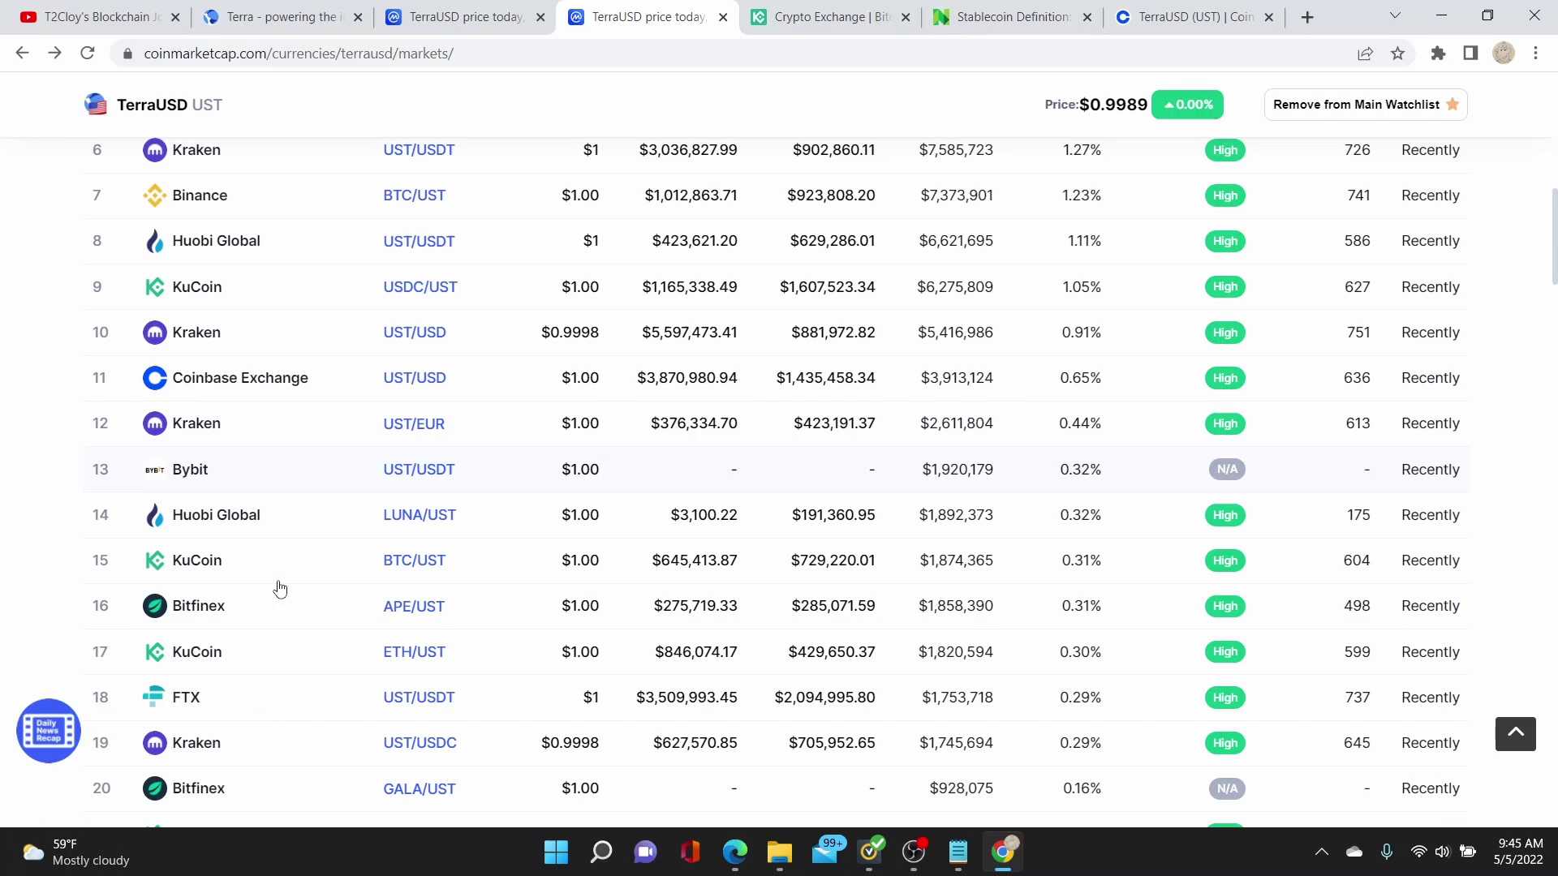
# Step: Bring the Coinbase dashboard window forward and scroll through the Assets list
pyautogui.moveTo(735, 852)
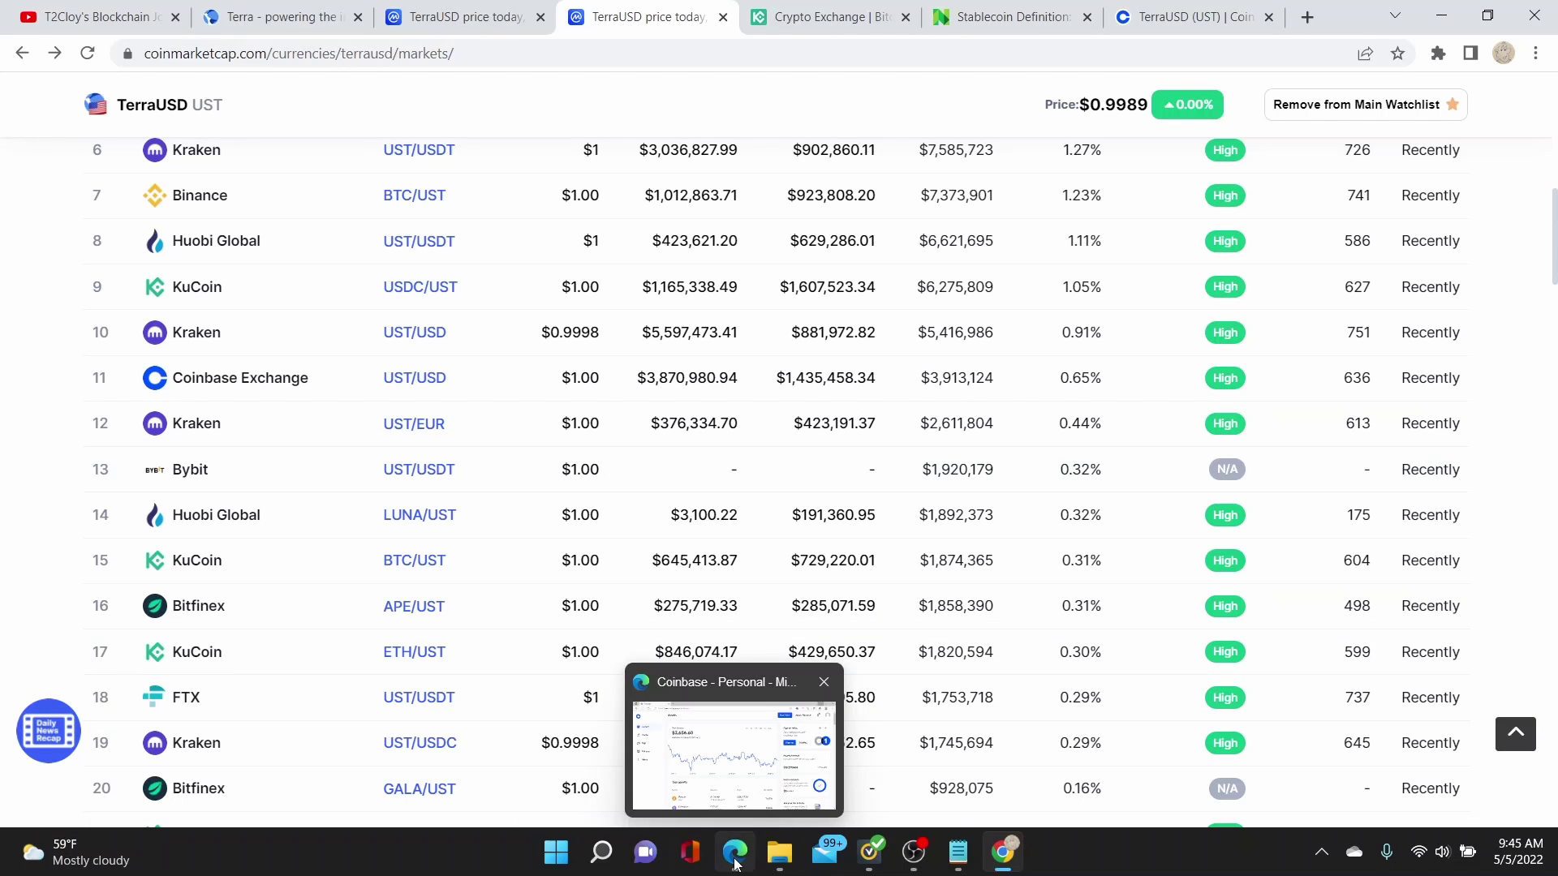
pyautogui.click(736, 863)
pyautogui.scroll(-2, 690, 486)
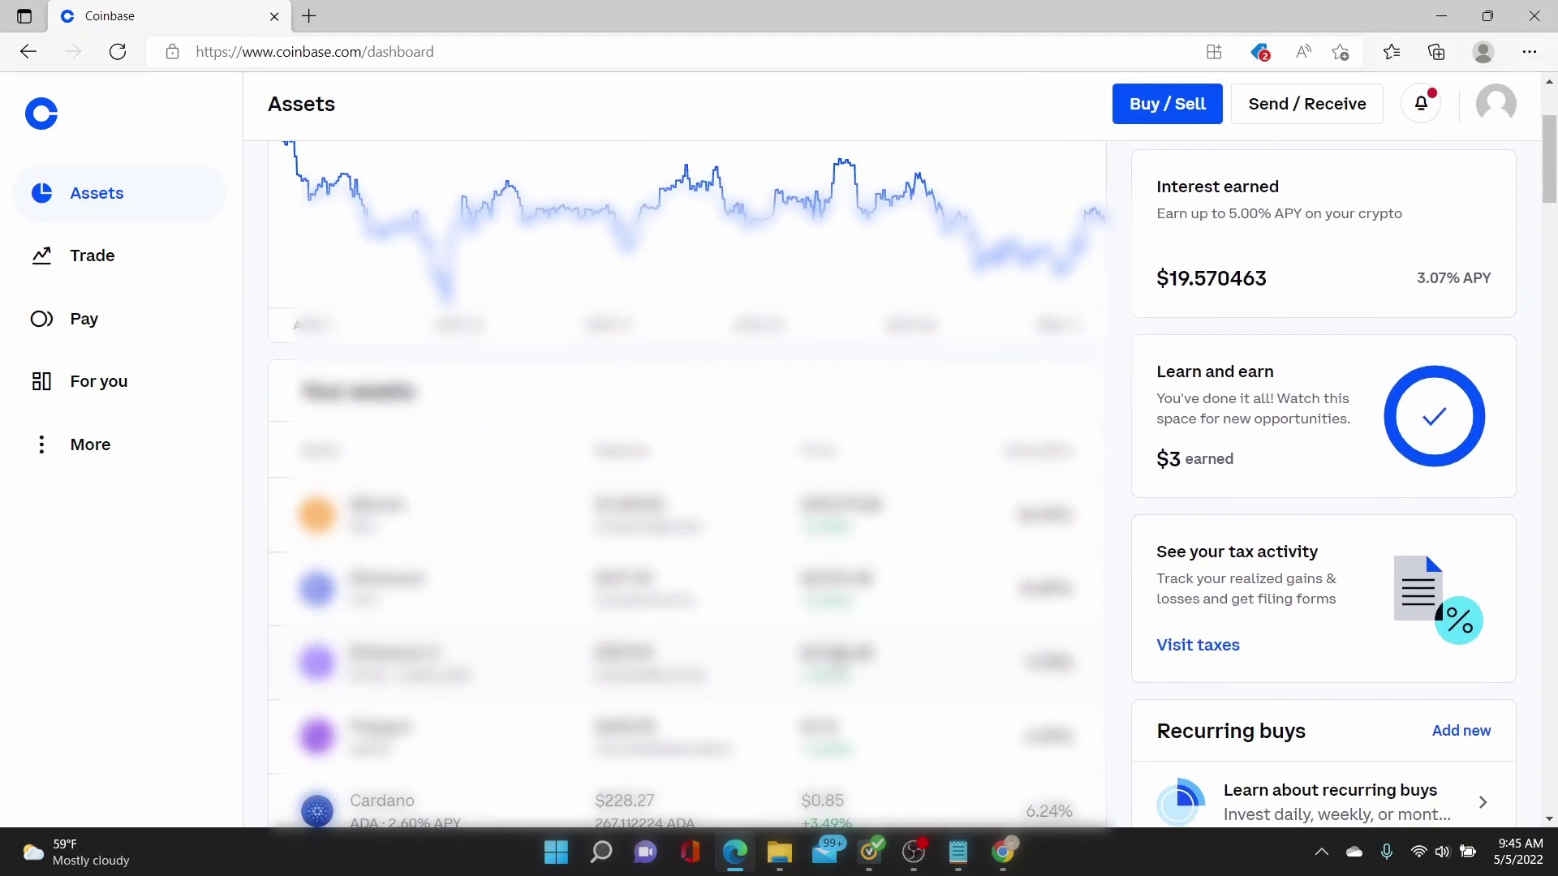
pyautogui.scroll(-3, 689, 487)
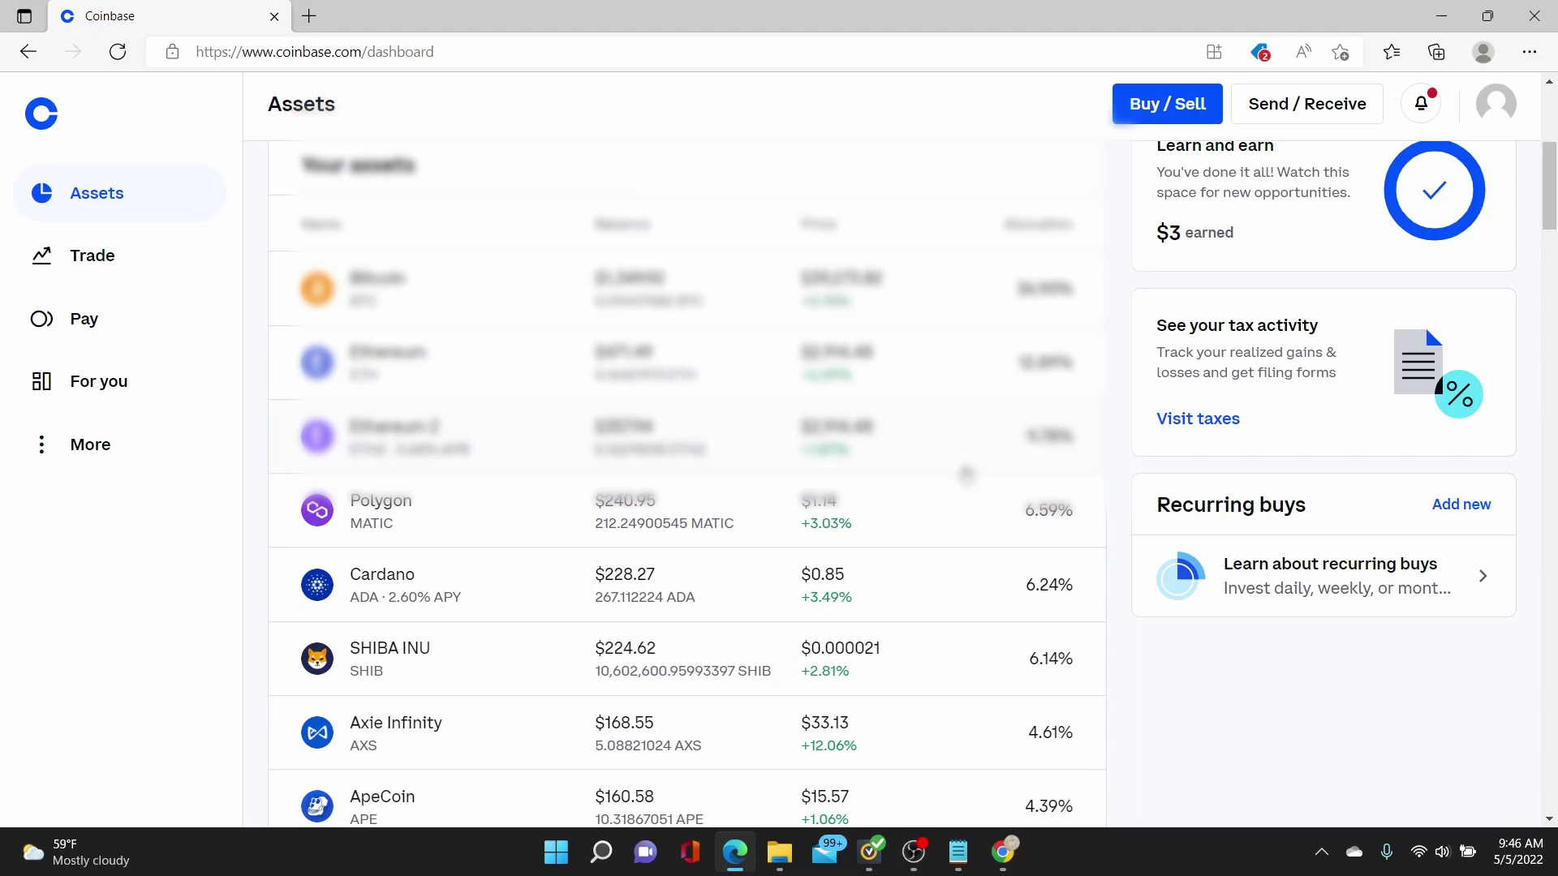
pyautogui.scroll(-1, 980, 567)
pyautogui.scroll(-2, 992, 621)
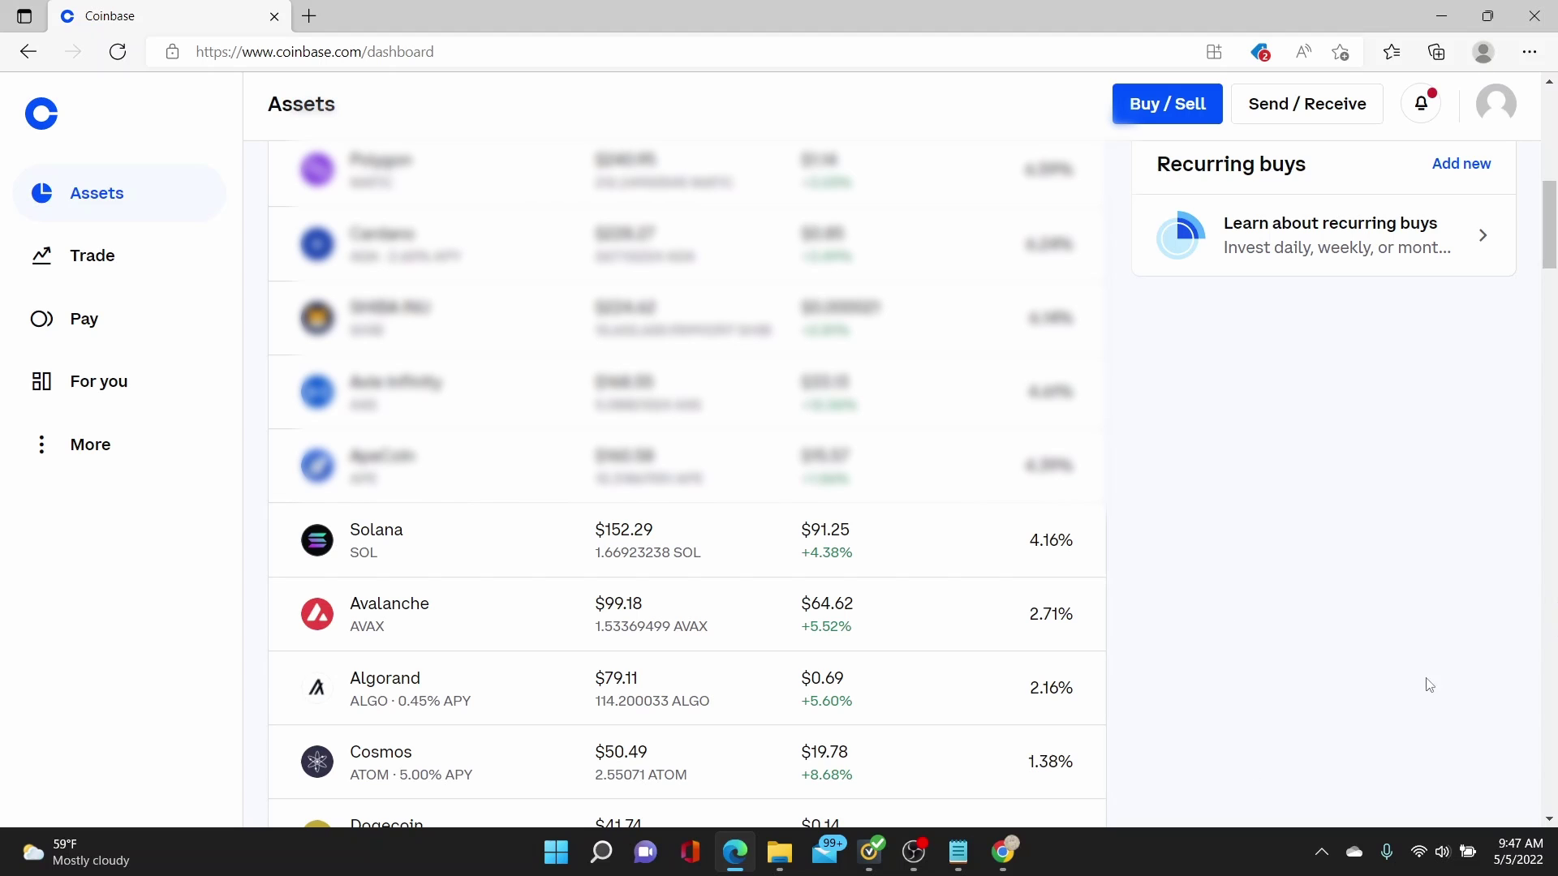
pyautogui.scroll(-2, 1217, 568)
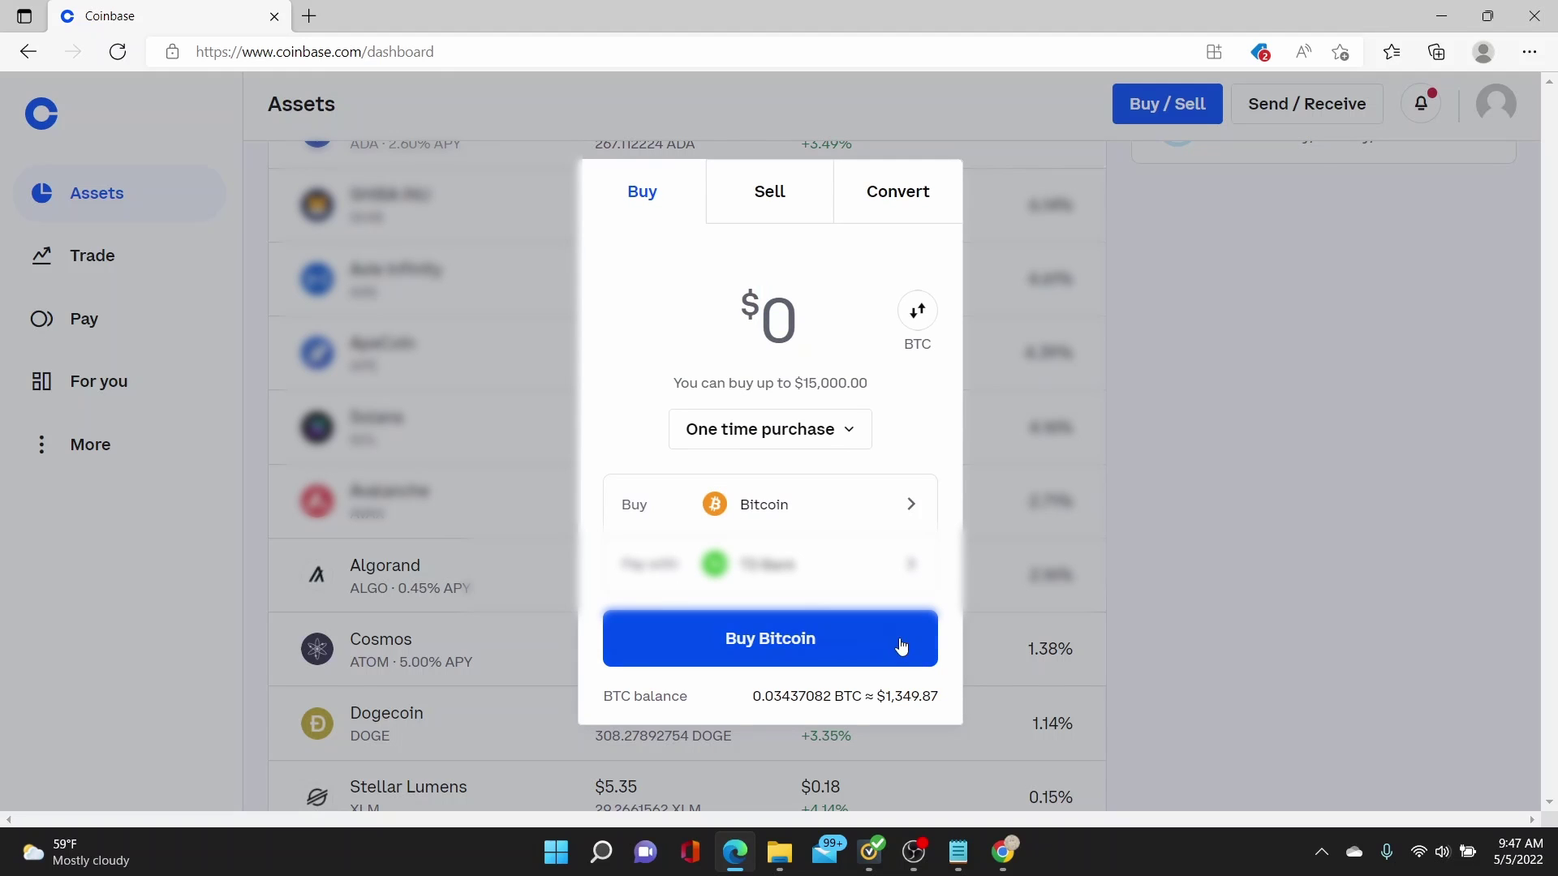
# Step: Set a $50 buy of Solana and preview it: 0.52634579 SOL with a $1.99 fee
pyautogui.write('50')
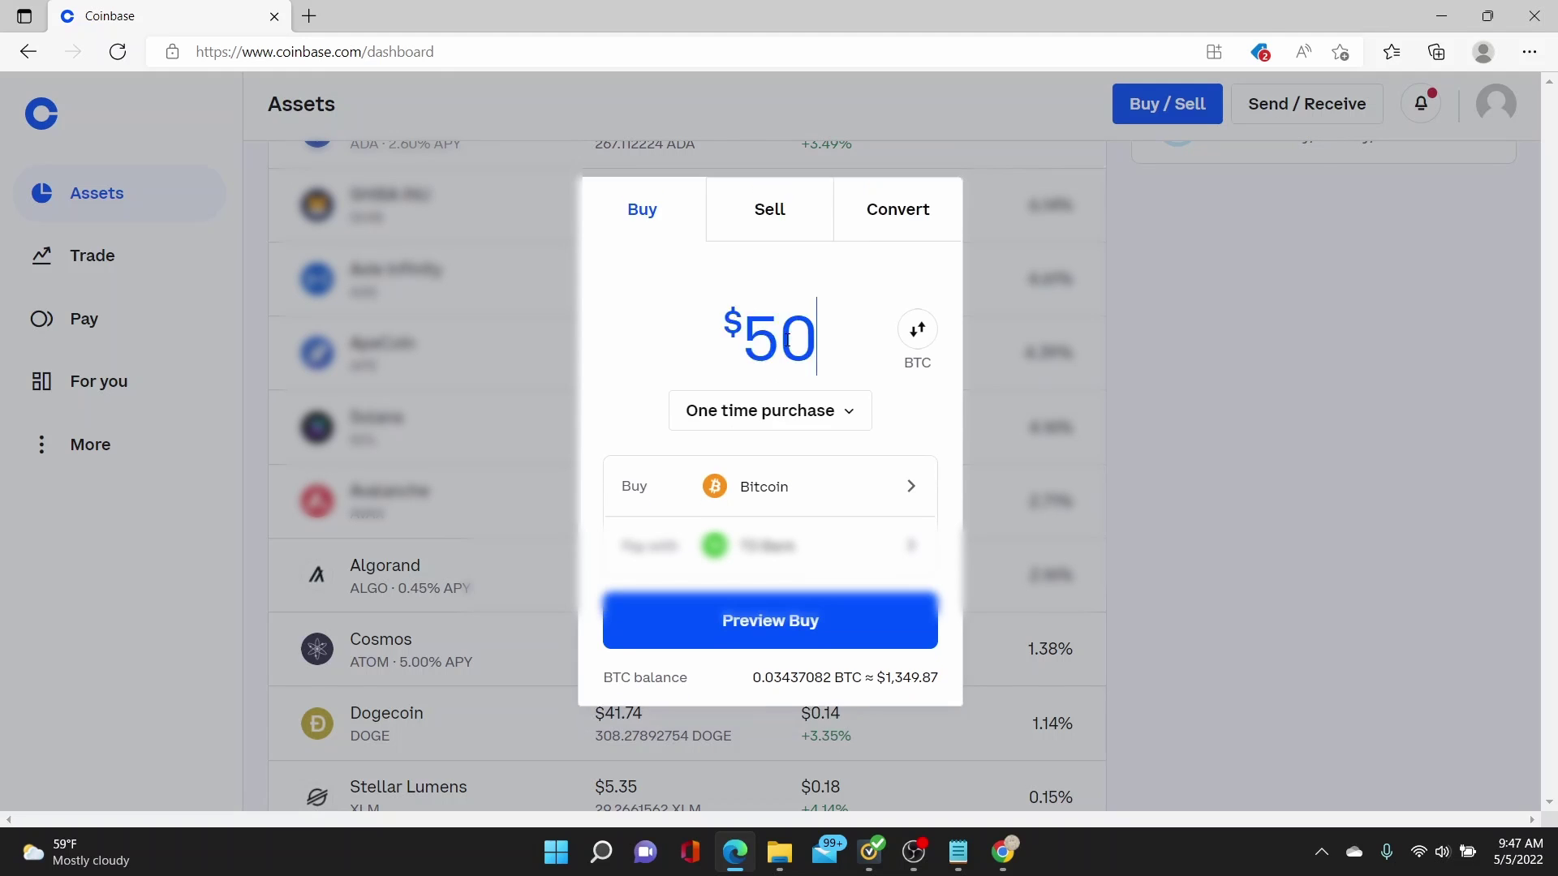
pyautogui.press('Return')
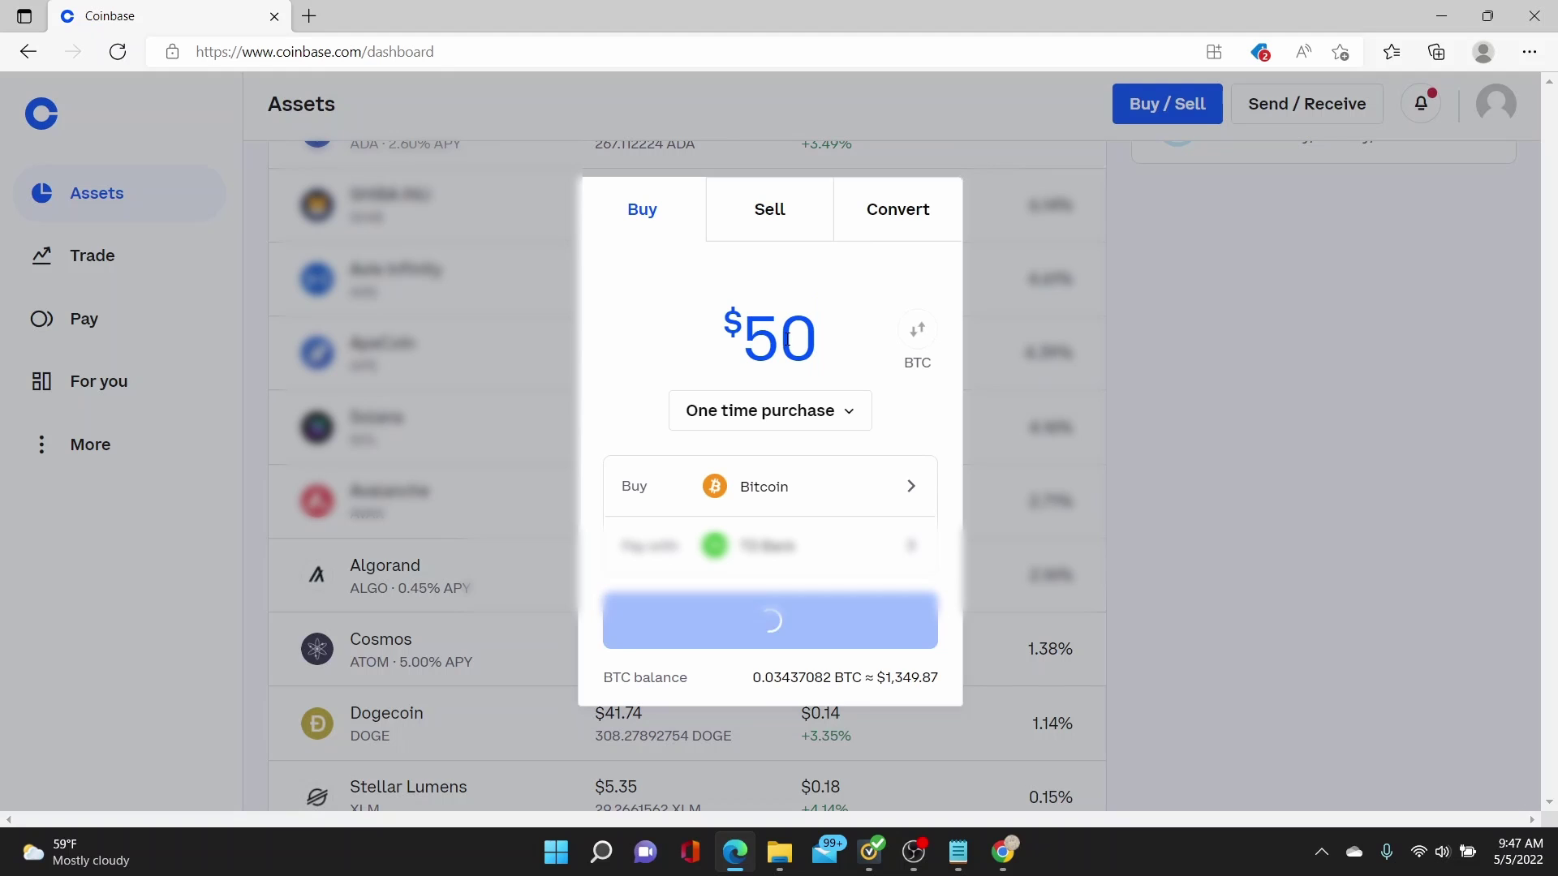
pyautogui.click(789, 485)
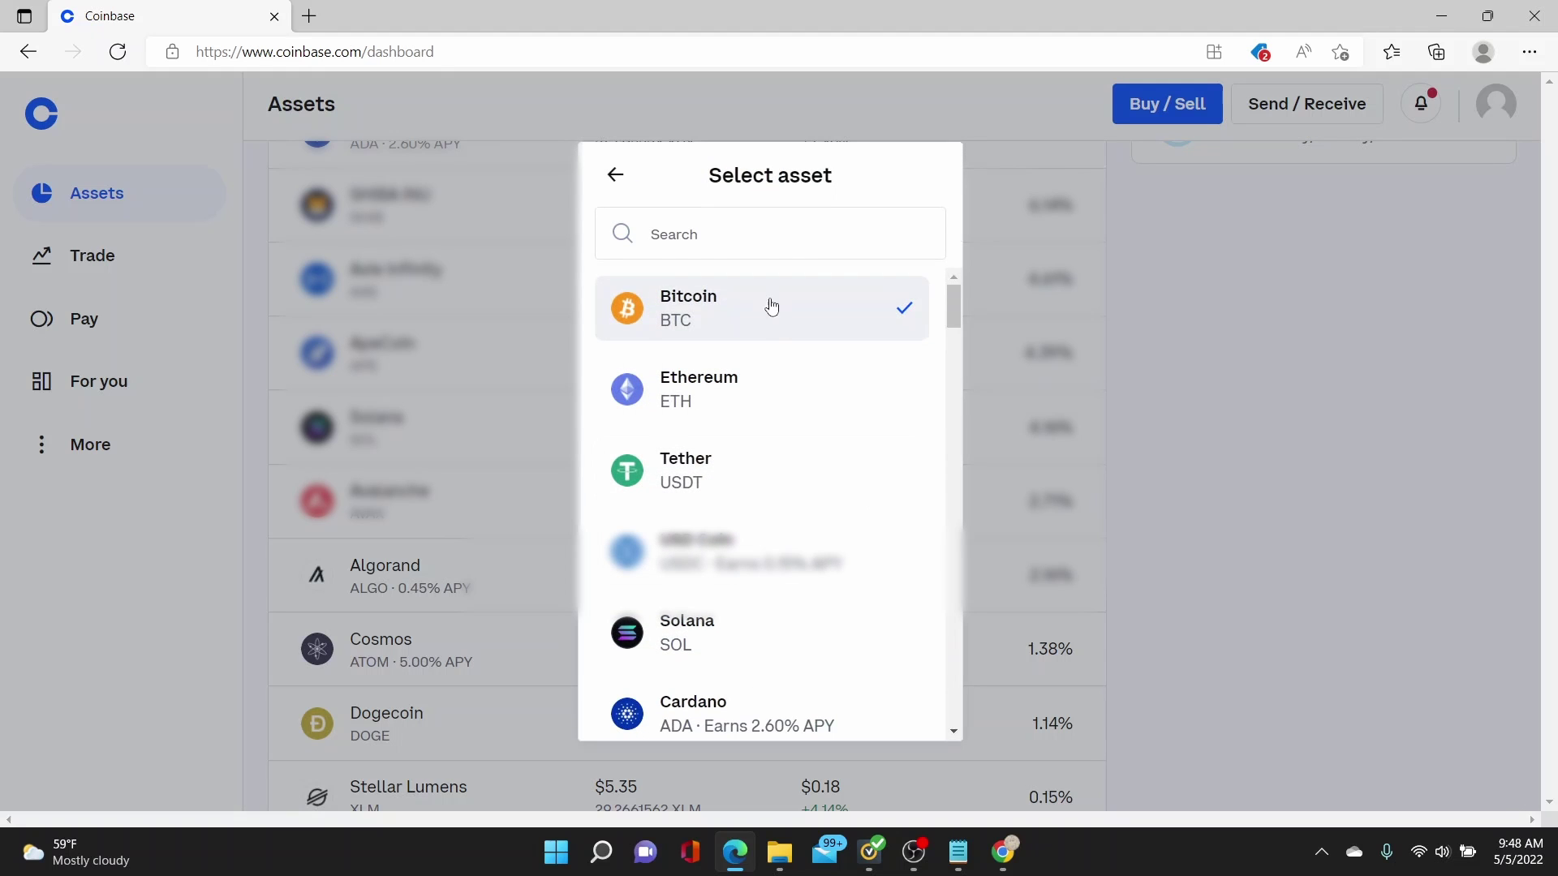
pyautogui.click(750, 224)
pyautogui.write('sol')
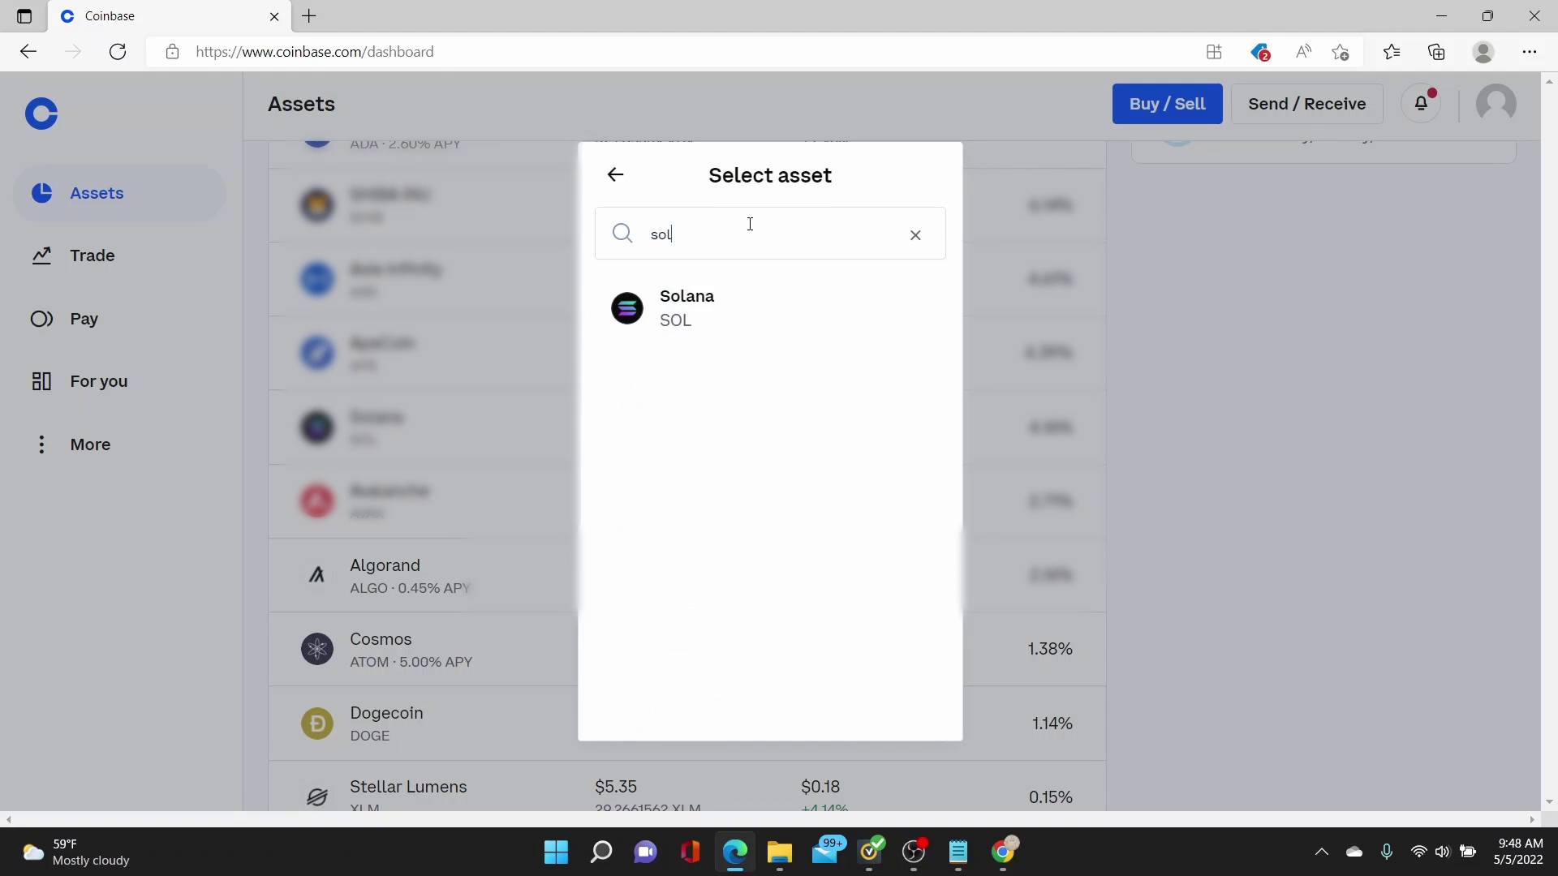
pyautogui.click(672, 310)
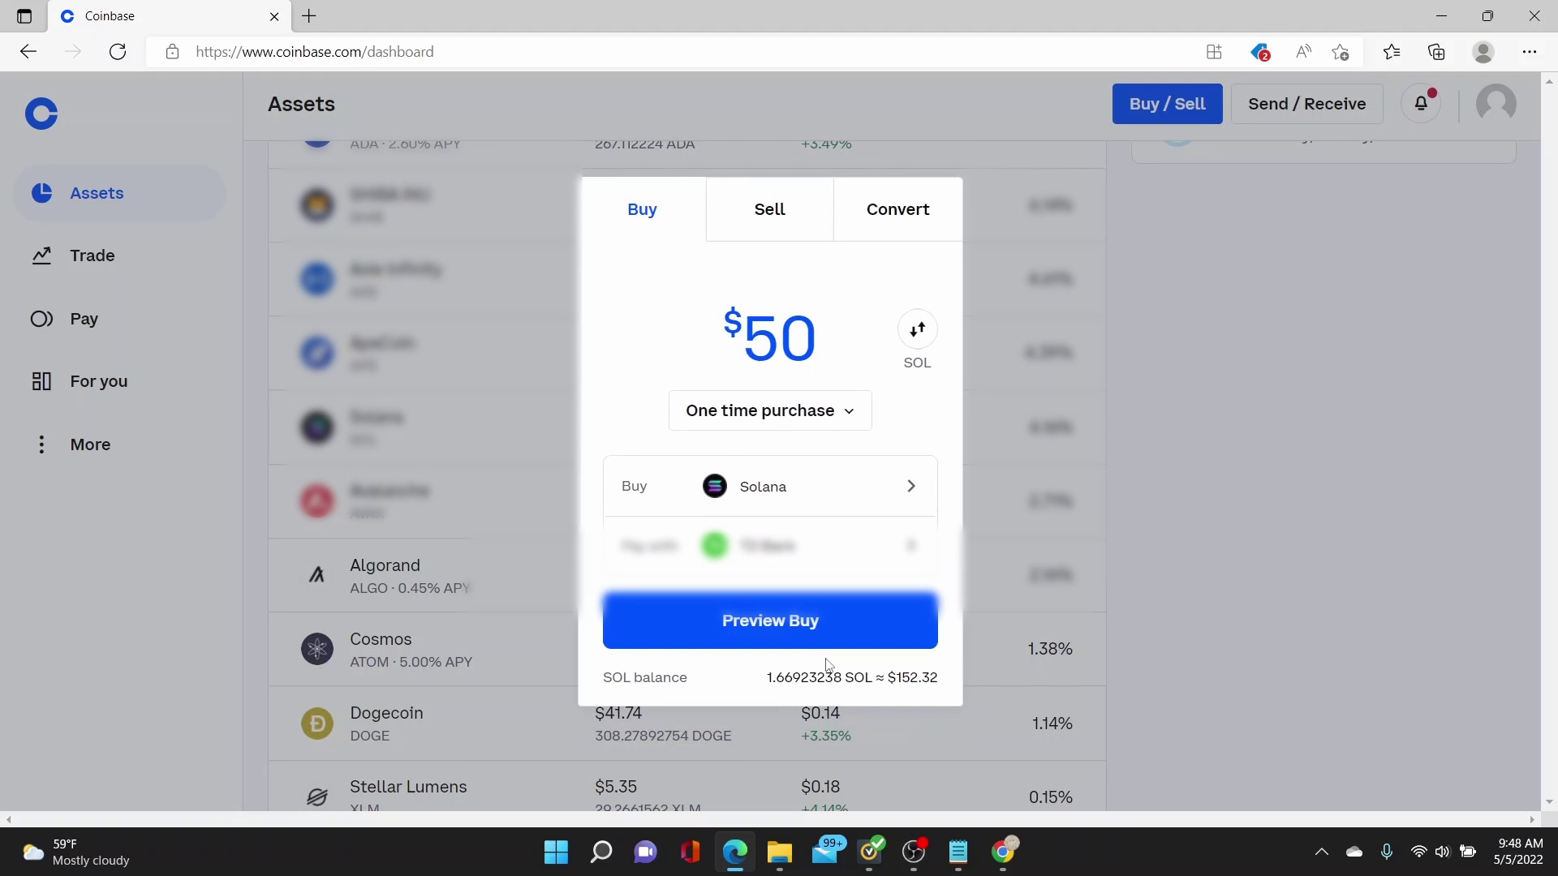
pyautogui.click(836, 620)
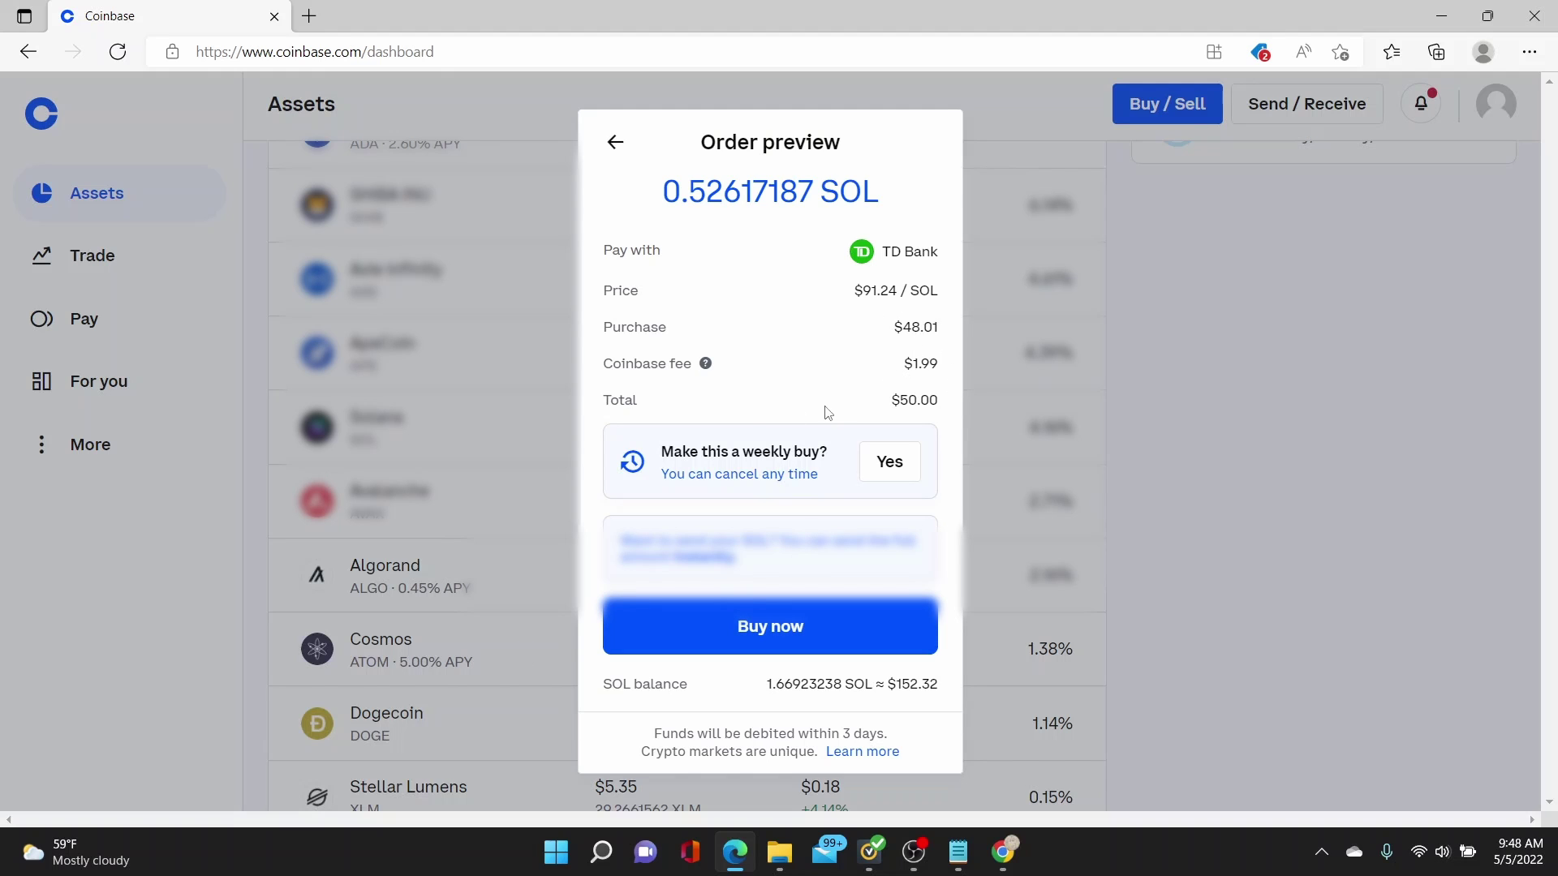
pyautogui.press('Return')
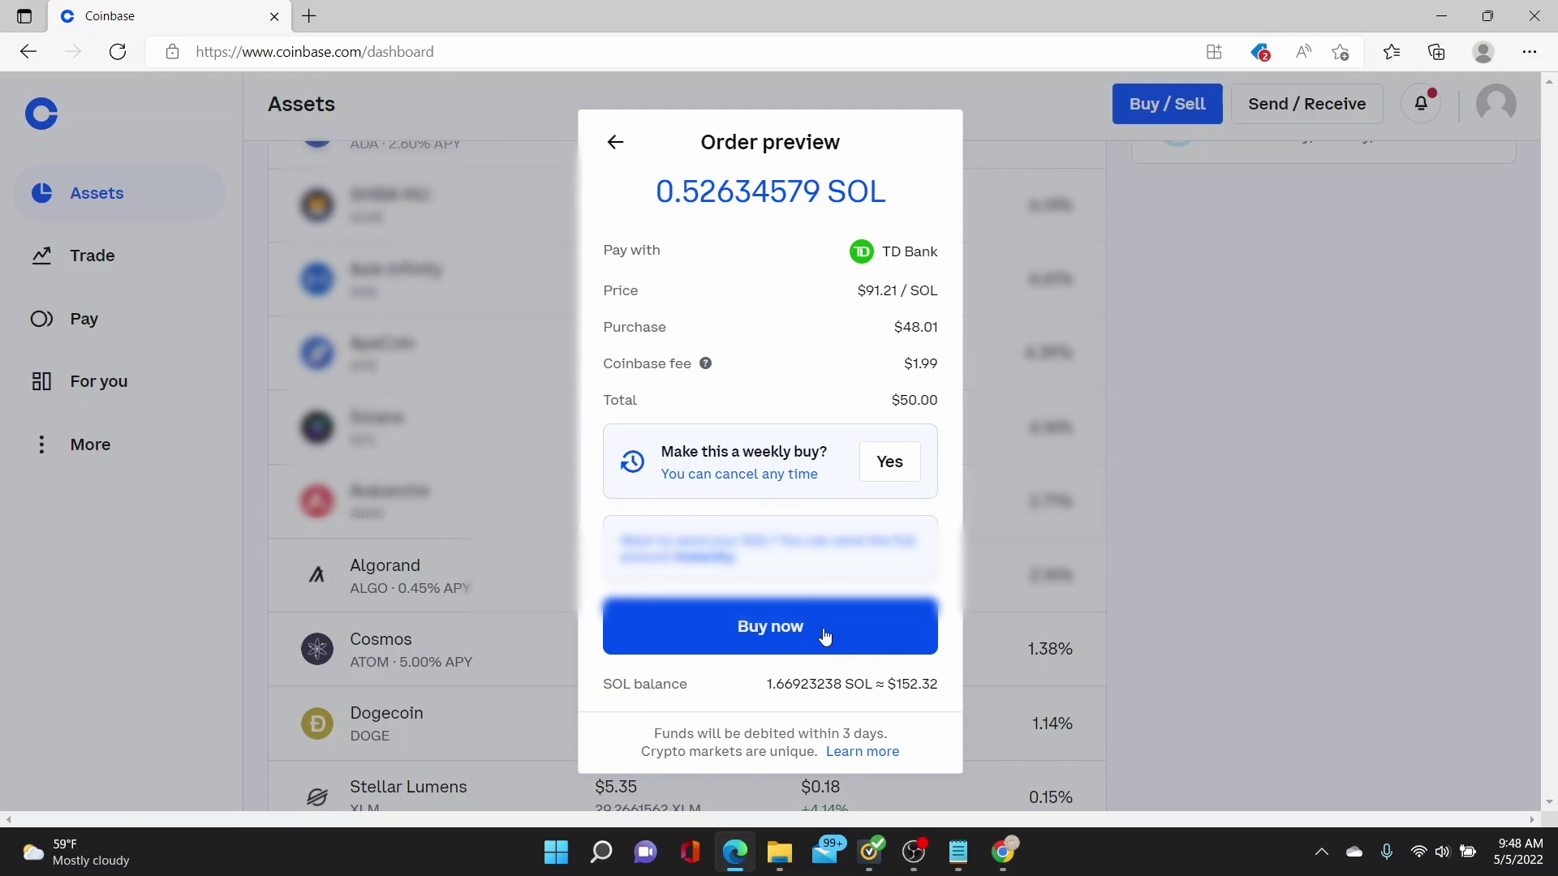
# Step: Place the $50 Solana order with Buy now
pyautogui.click(869, 640)
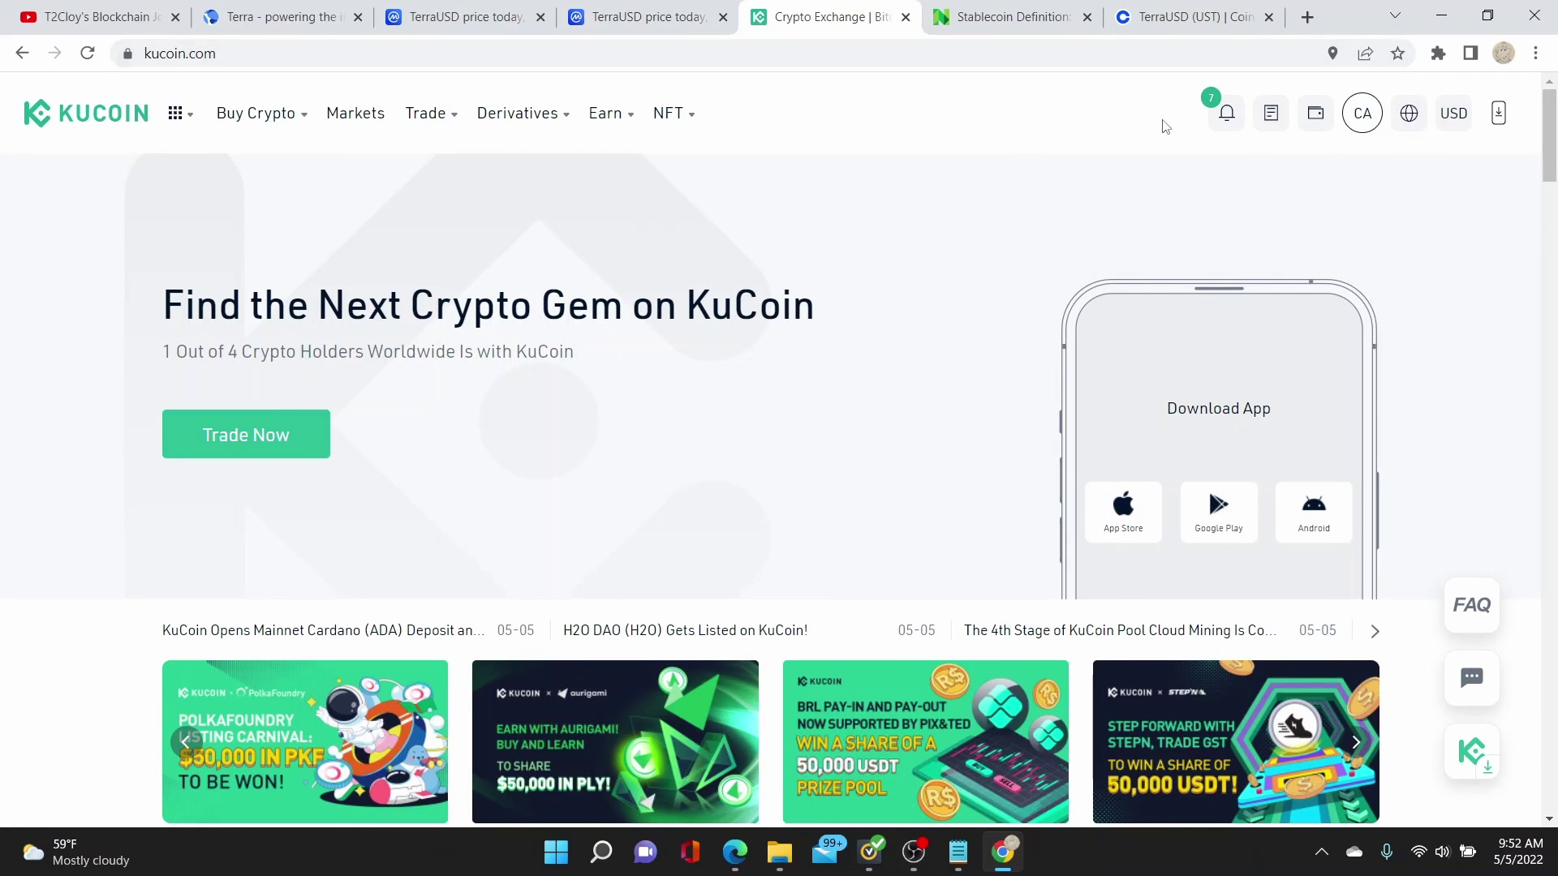
# Step: Find SOL in KuCoin's Main Account, choose the SOL deposit network, and copy the deposit address
pyautogui.moveTo(1314, 116)
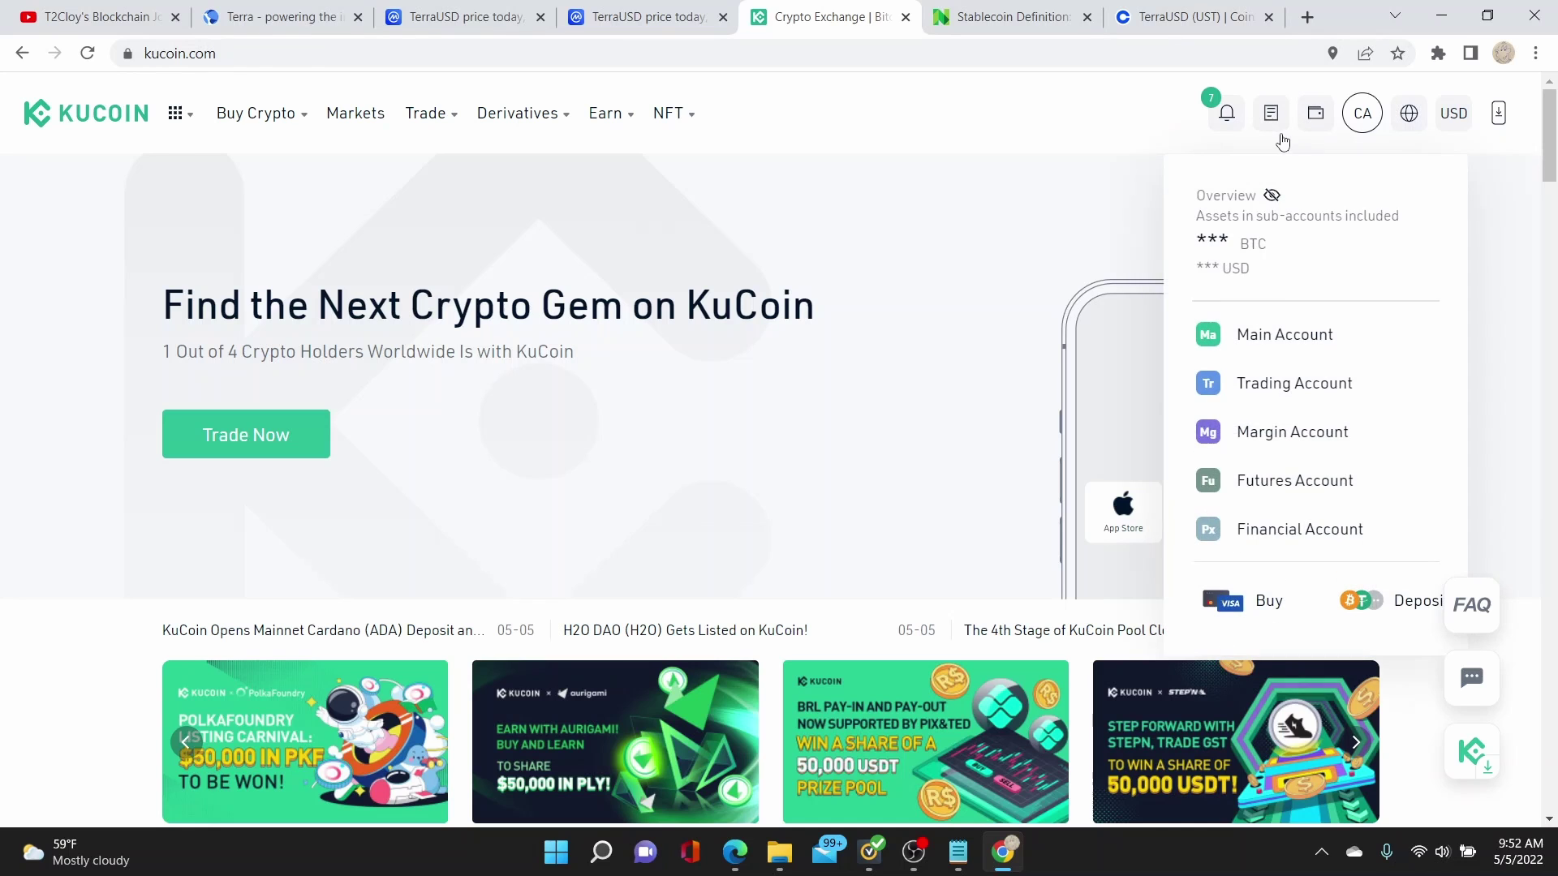
pyautogui.click(1278, 355)
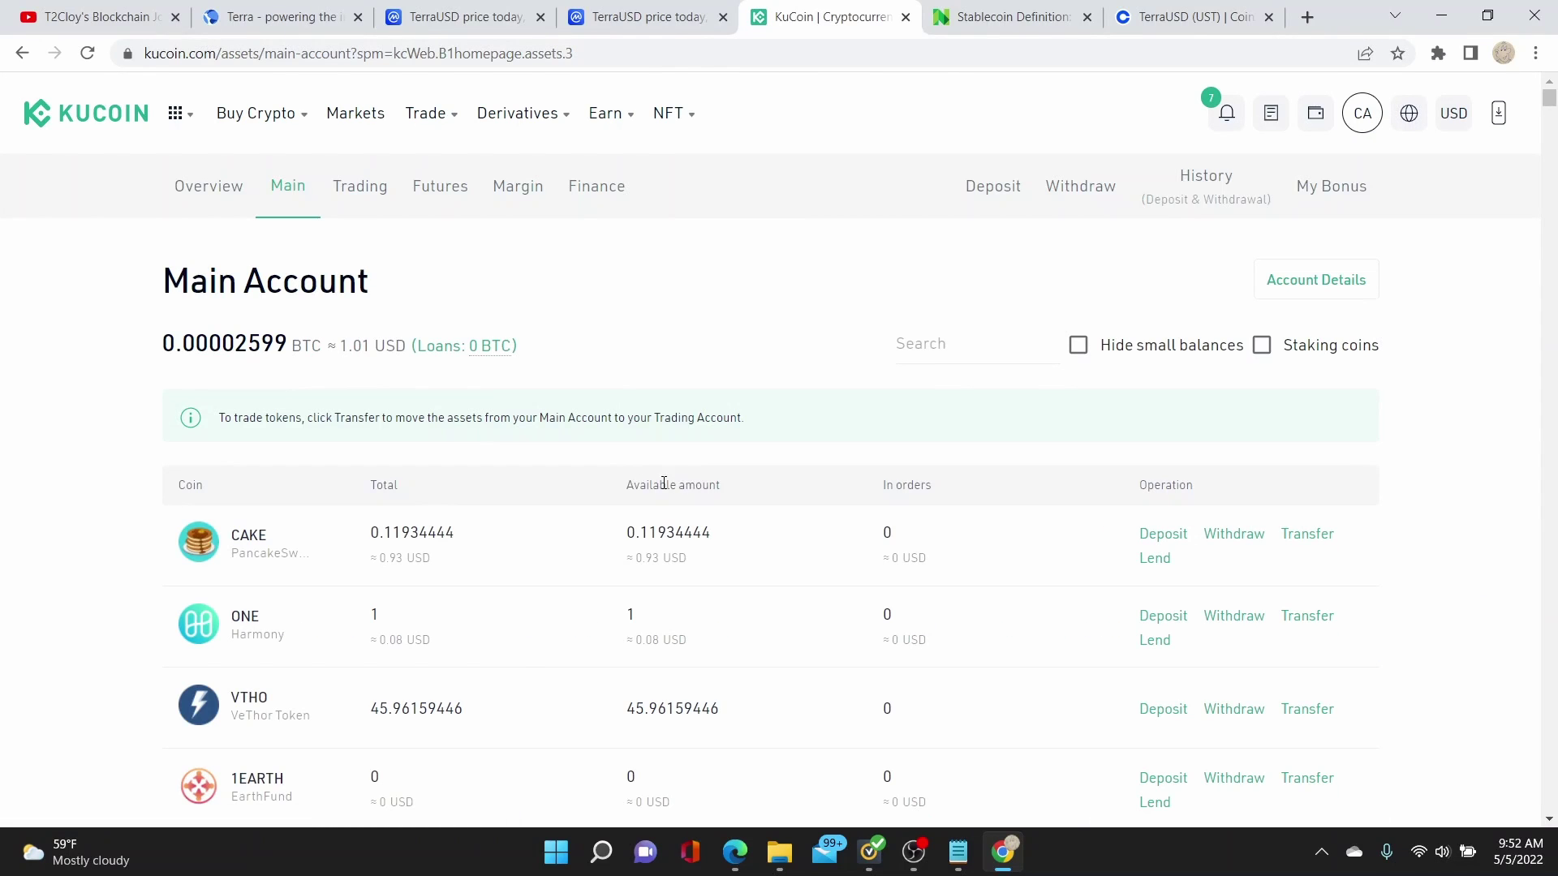
pyautogui.click(980, 343)
pyautogui.write('sol')
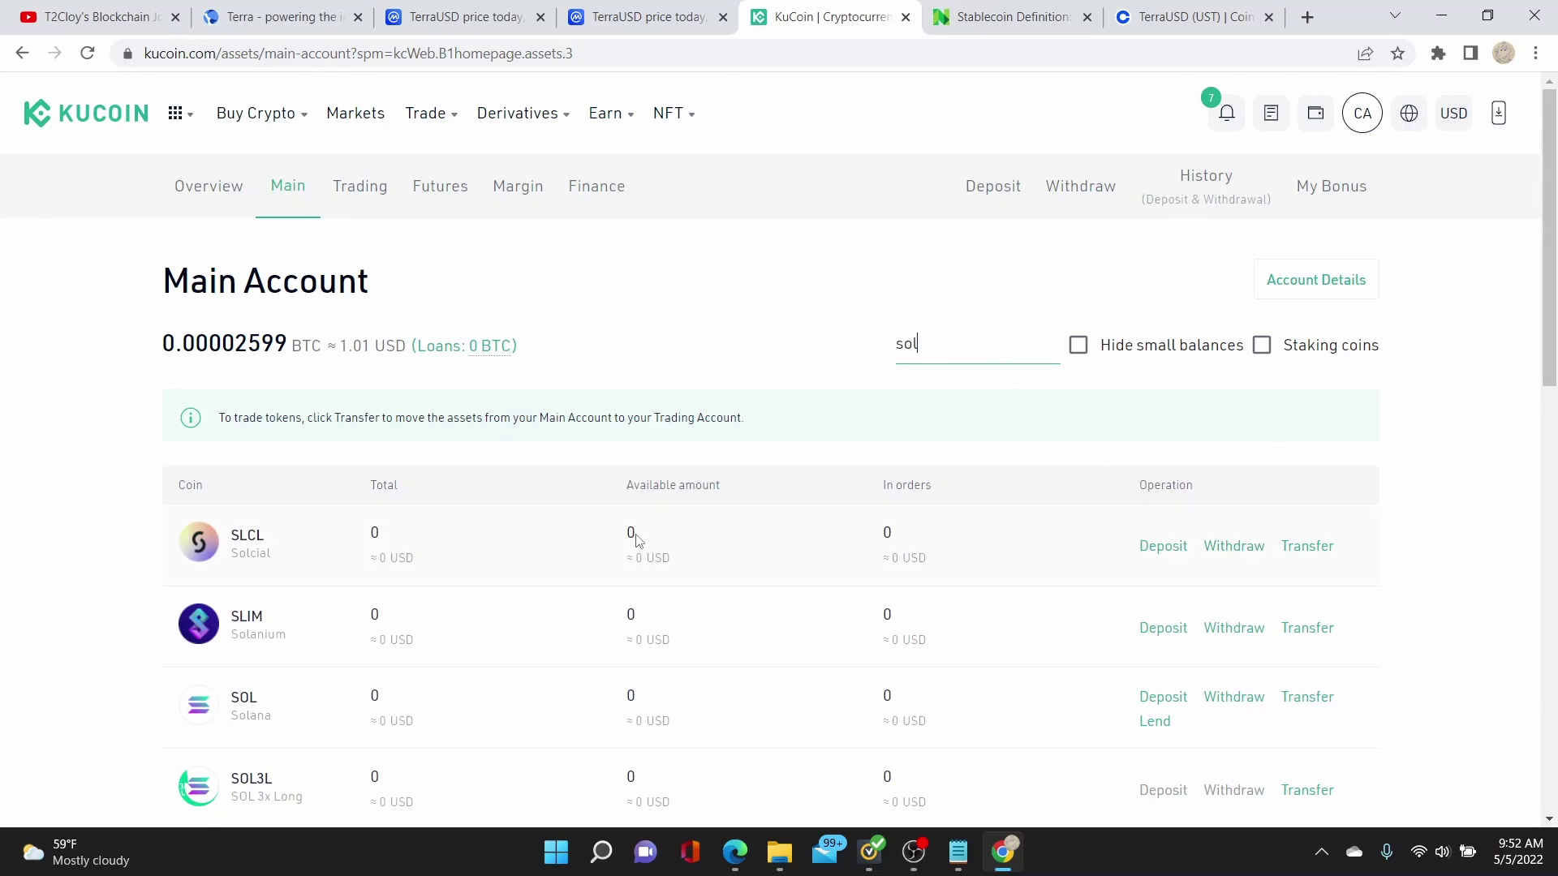
pyautogui.click(1166, 699)
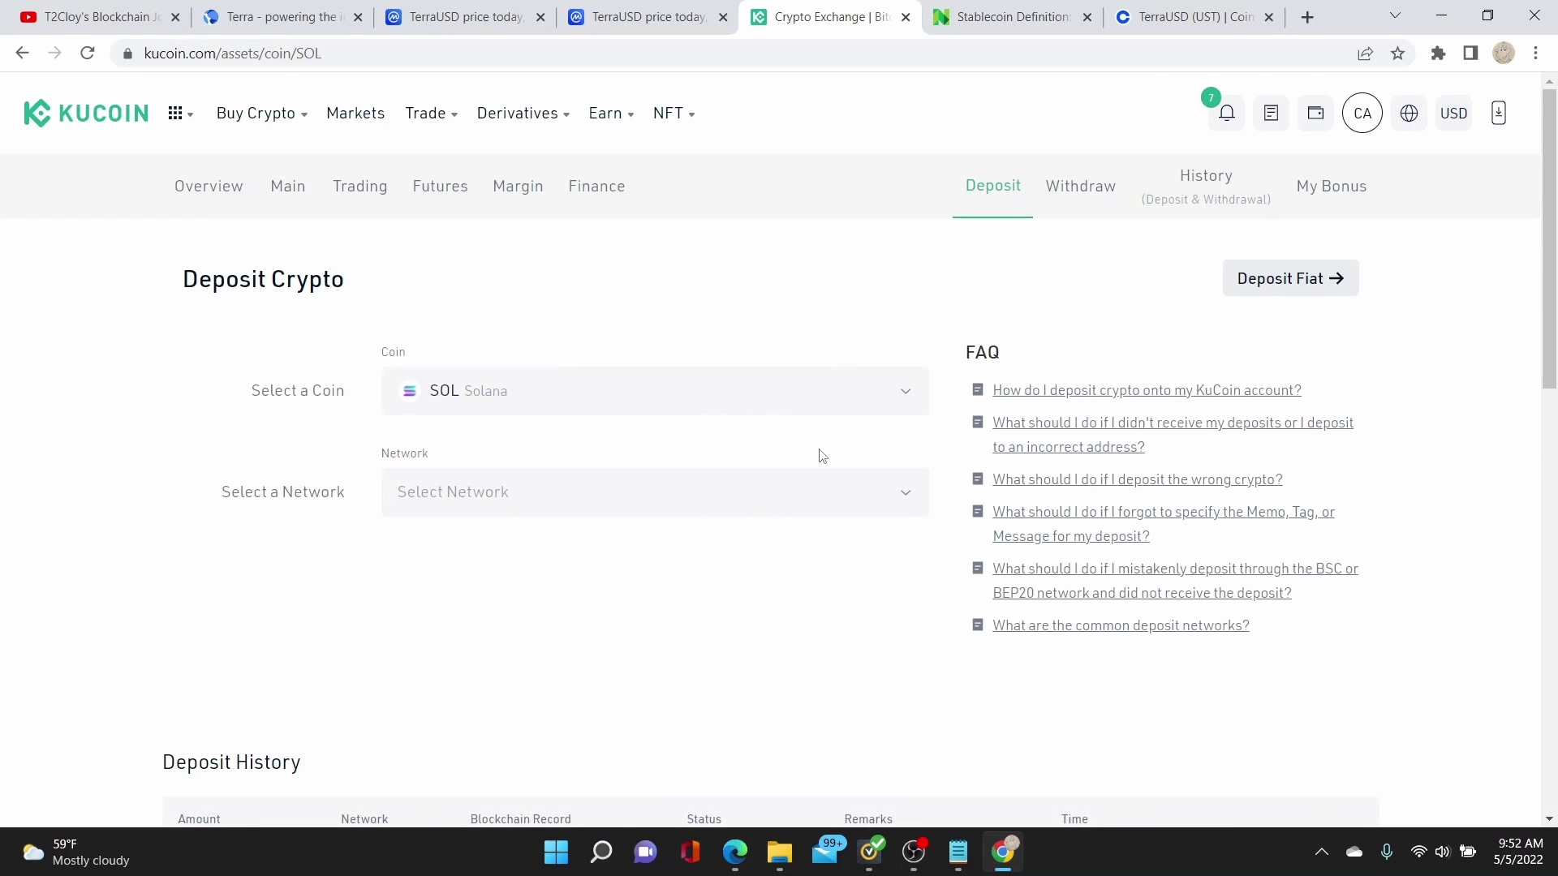
pyautogui.click(910, 497)
pyautogui.click(625, 387)
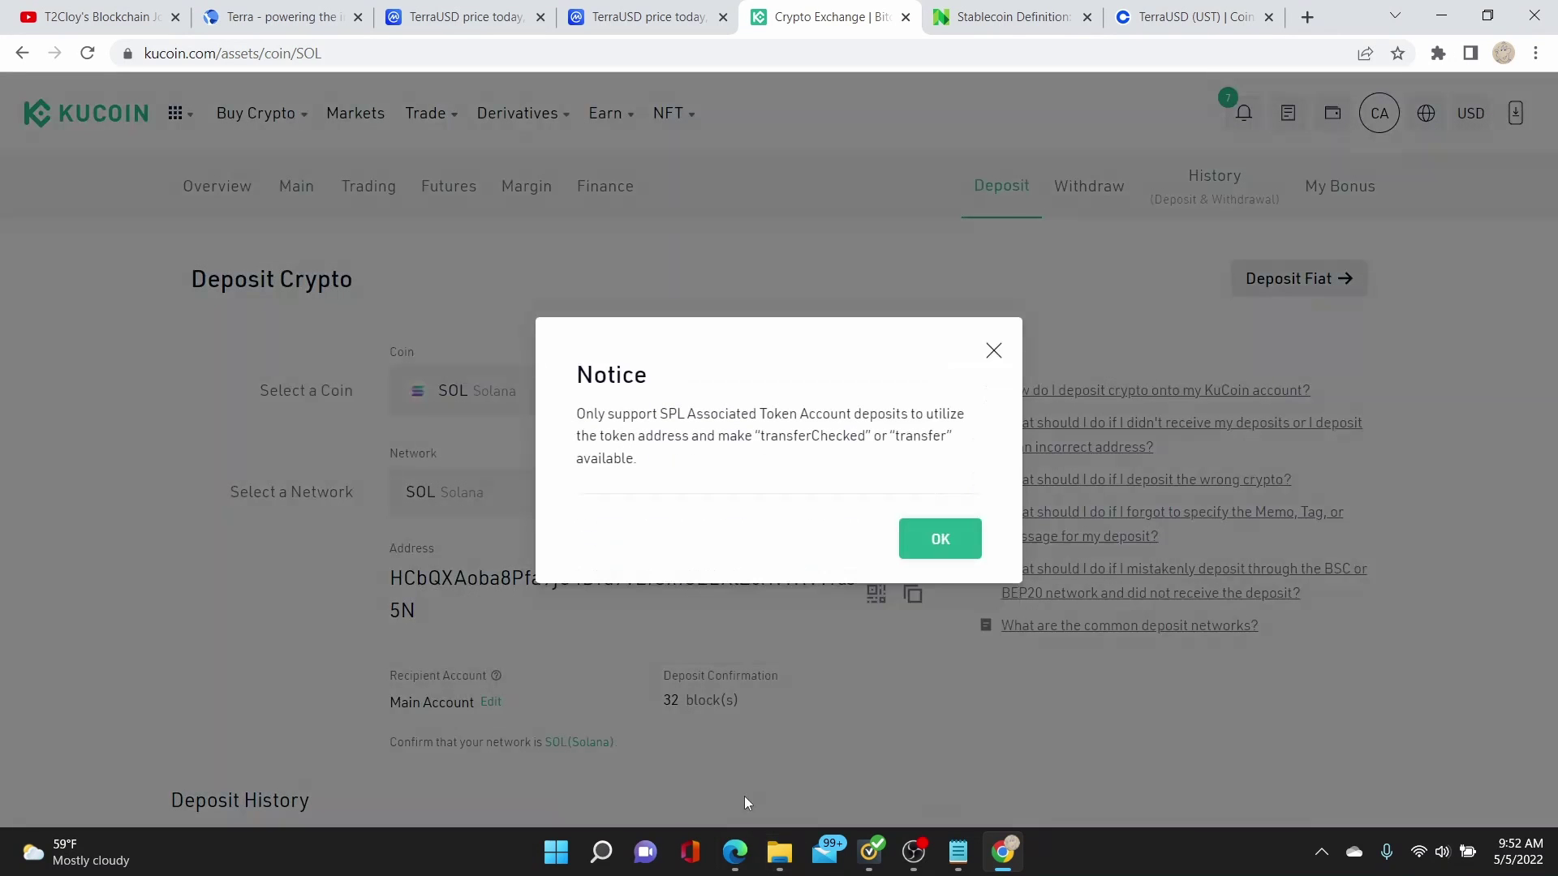
pyautogui.click(946, 538)
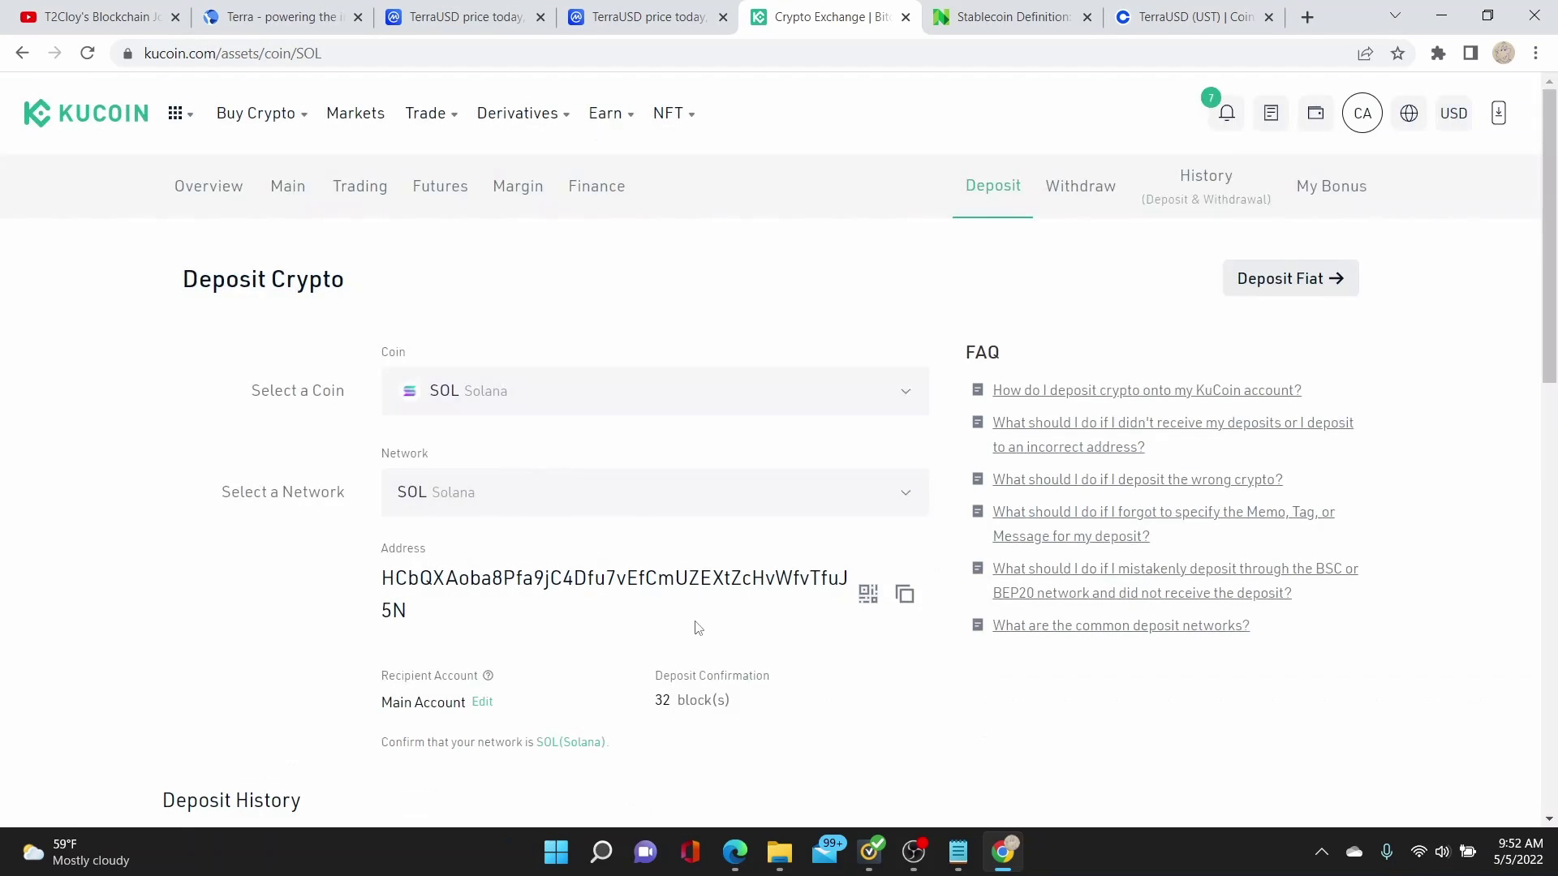
pyautogui.click(911, 596)
# Step: Fill in a $50 Solana send to the pasted KuCoin deposit address with the note 'demo'
pyautogui.click(732, 856)
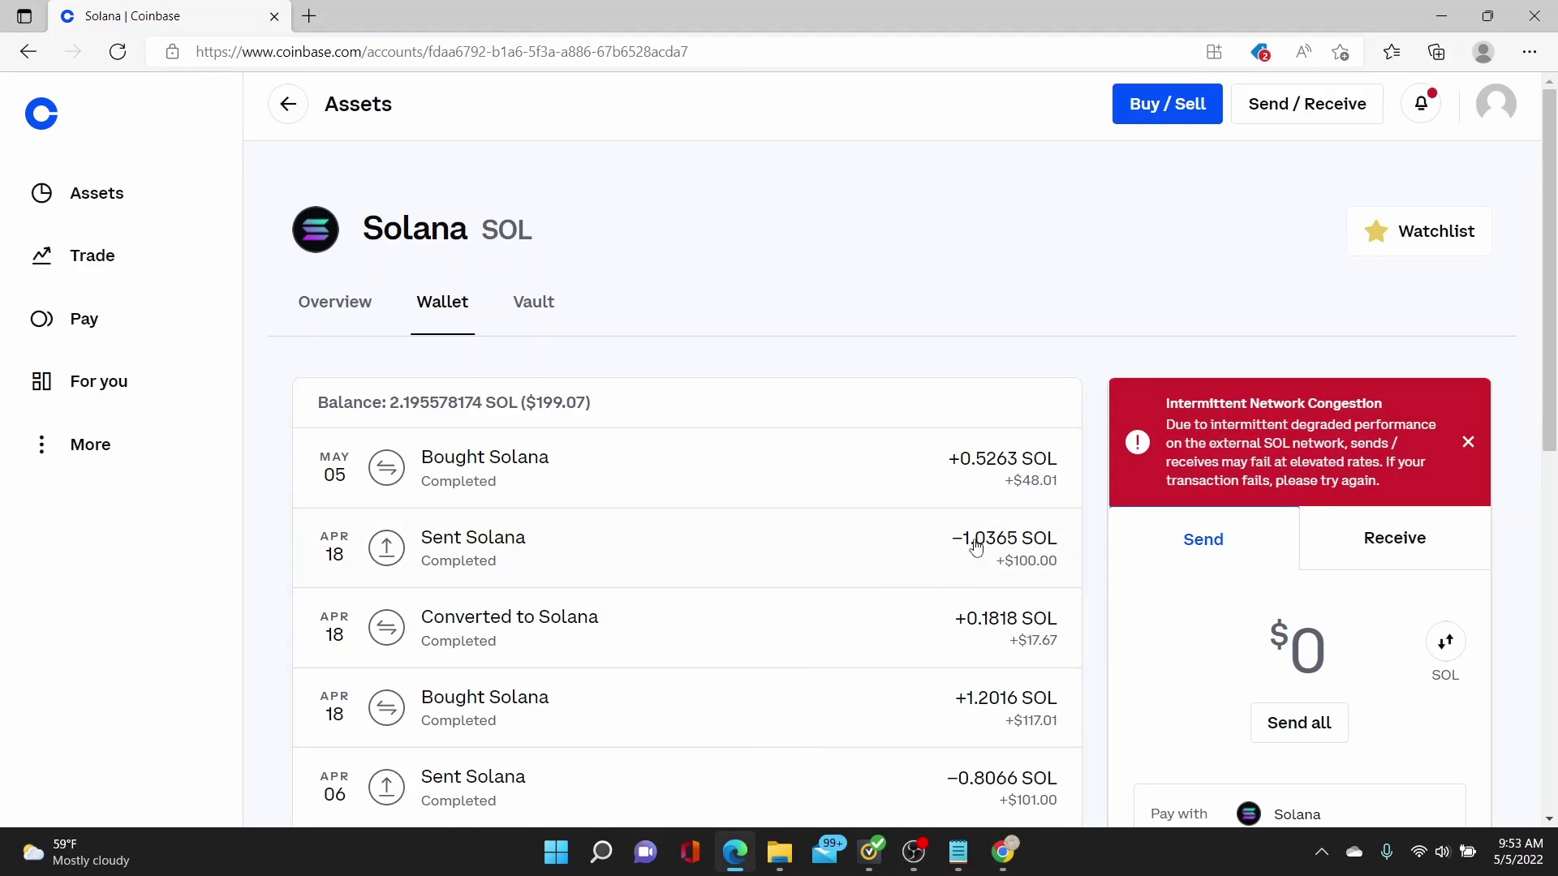
pyautogui.scroll(-5, 1429, 580)
pyautogui.scroll(3, 1428, 487)
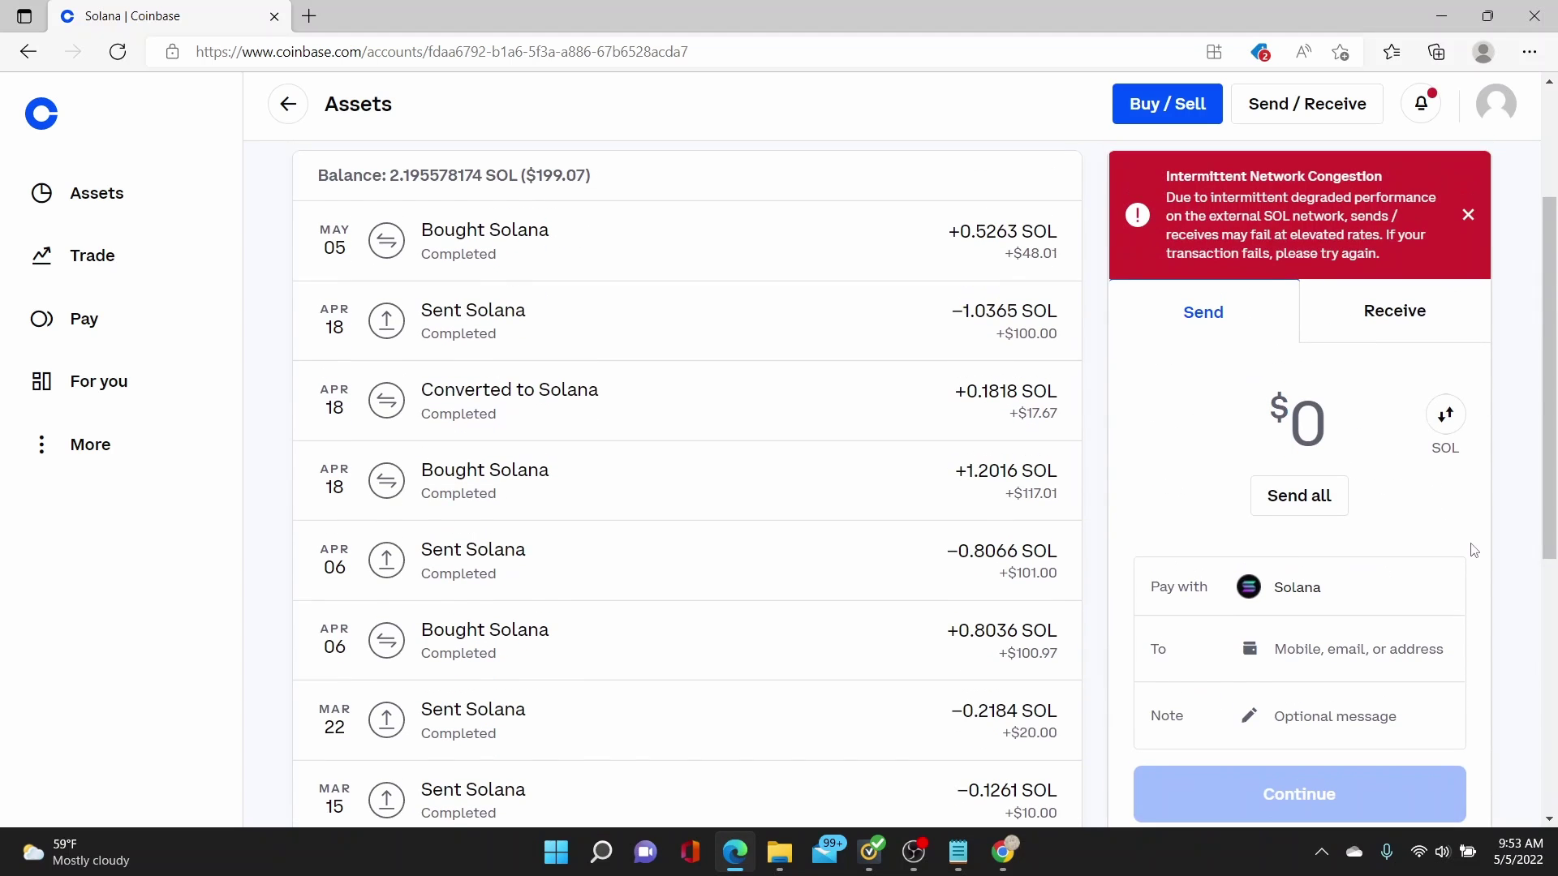
pyautogui.write('50')
pyautogui.press('Return')
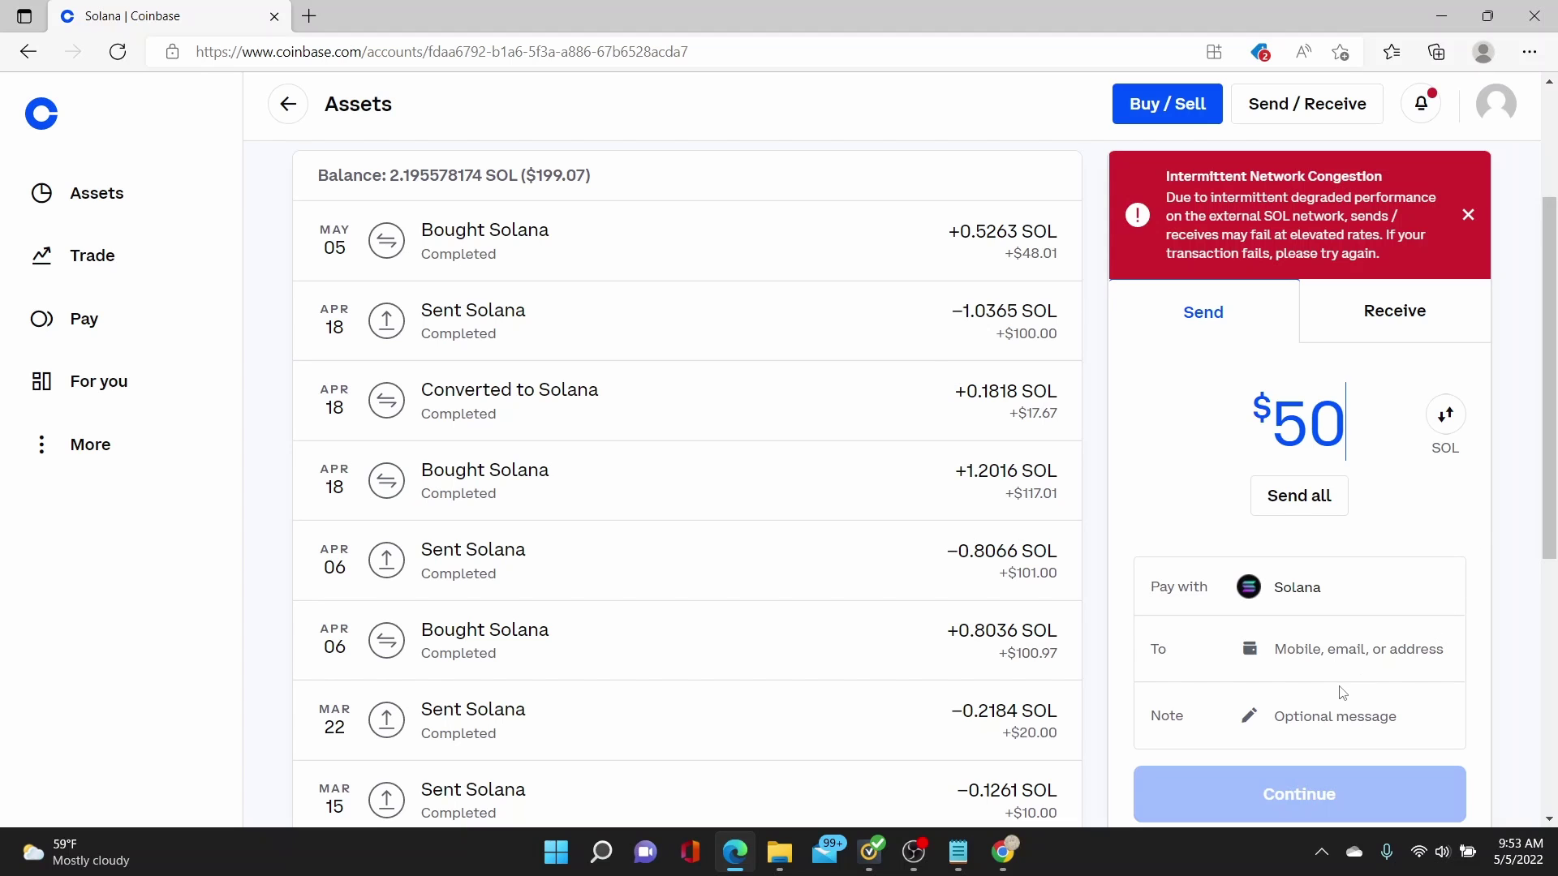
pyautogui.click(1330, 639)
pyautogui.hotkey('ctrl', 'v')
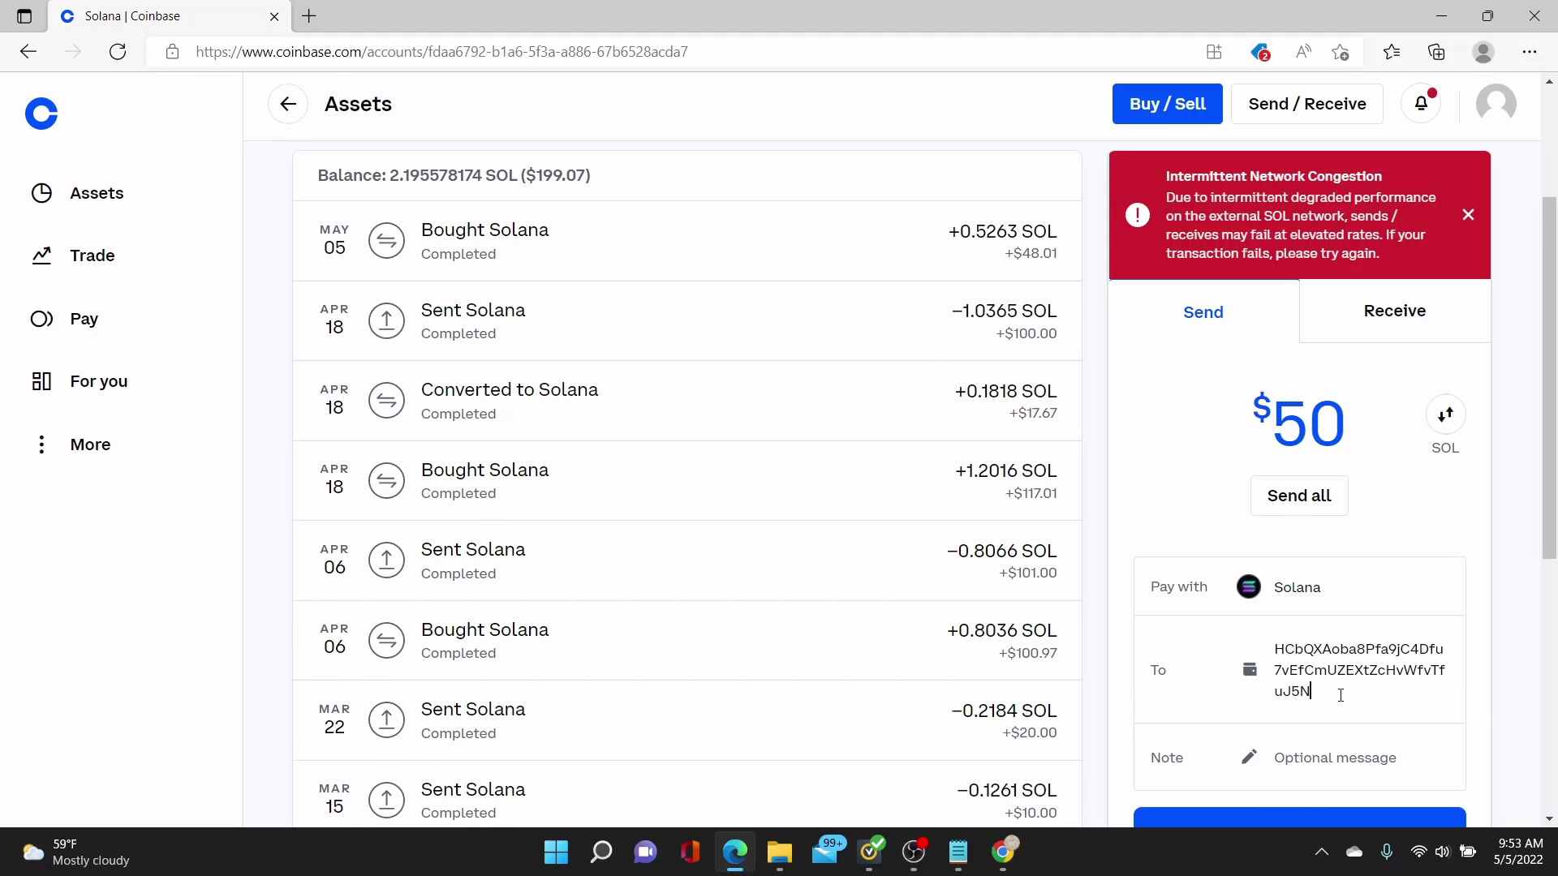
pyautogui.scroll(-3, 1339, 706)
pyautogui.click(1369, 537)
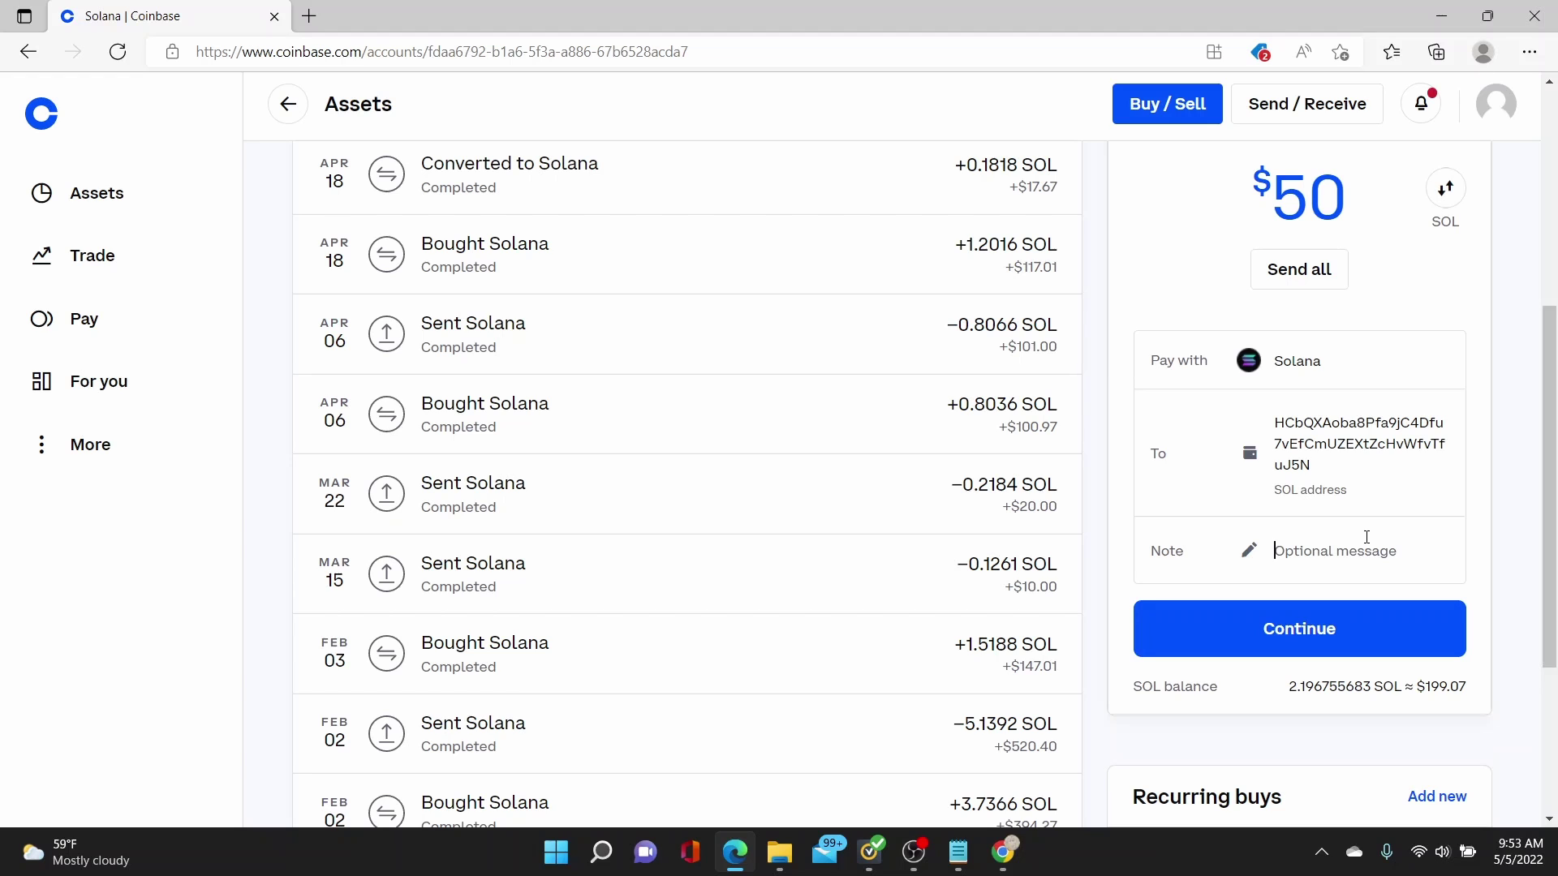
pyautogui.write('demo')
# Step: Review and send the 0.550691117 SOL, confirming with the two-step verification code
pyautogui.click(1384, 633)
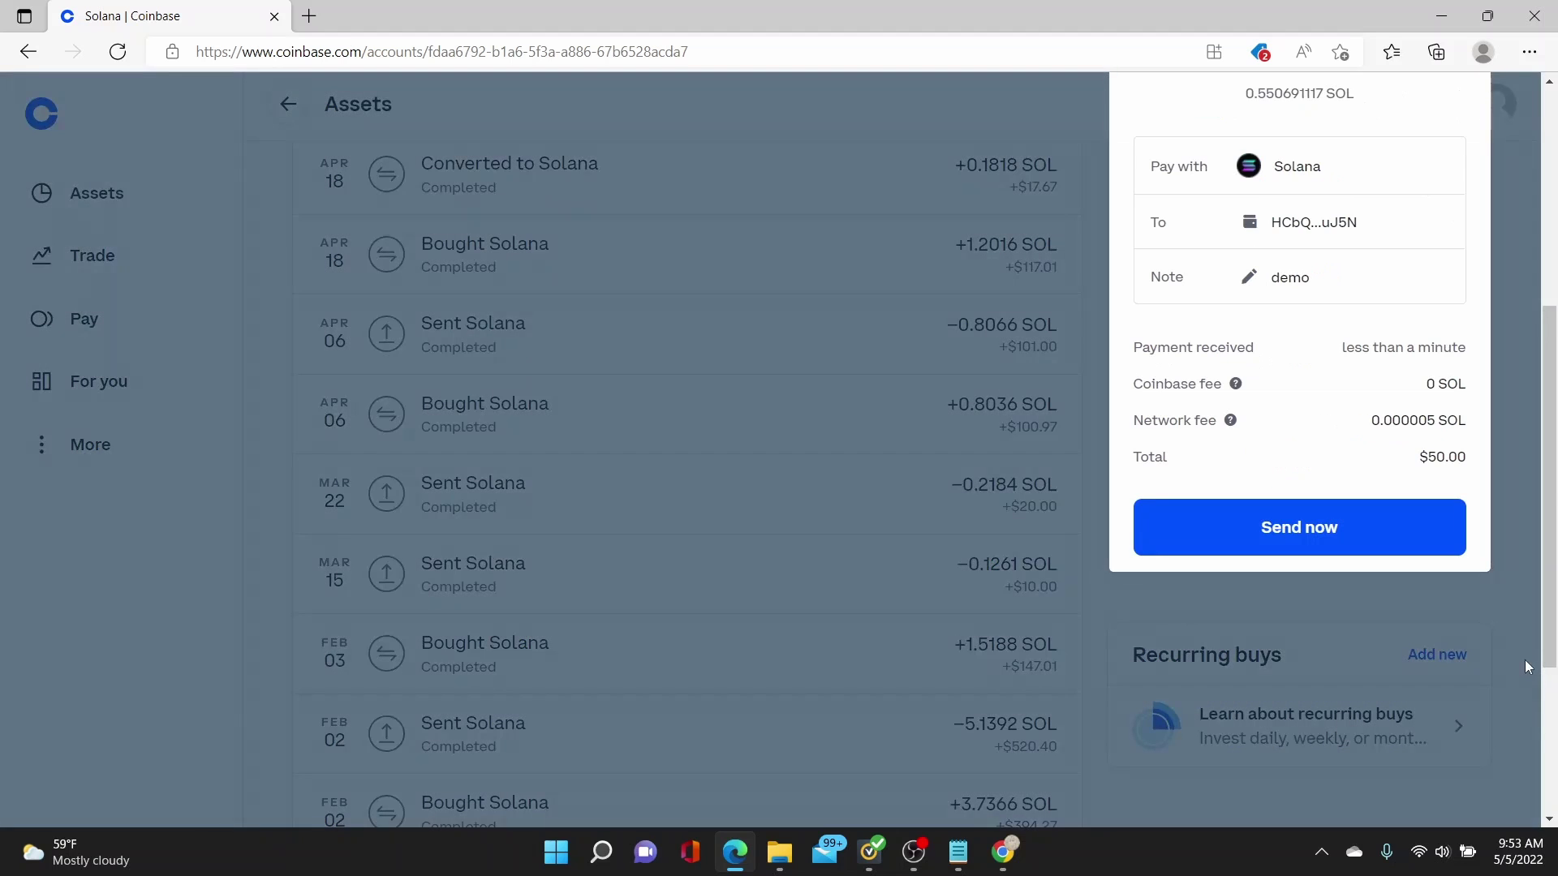
pyautogui.scroll(1, 1515, 574)
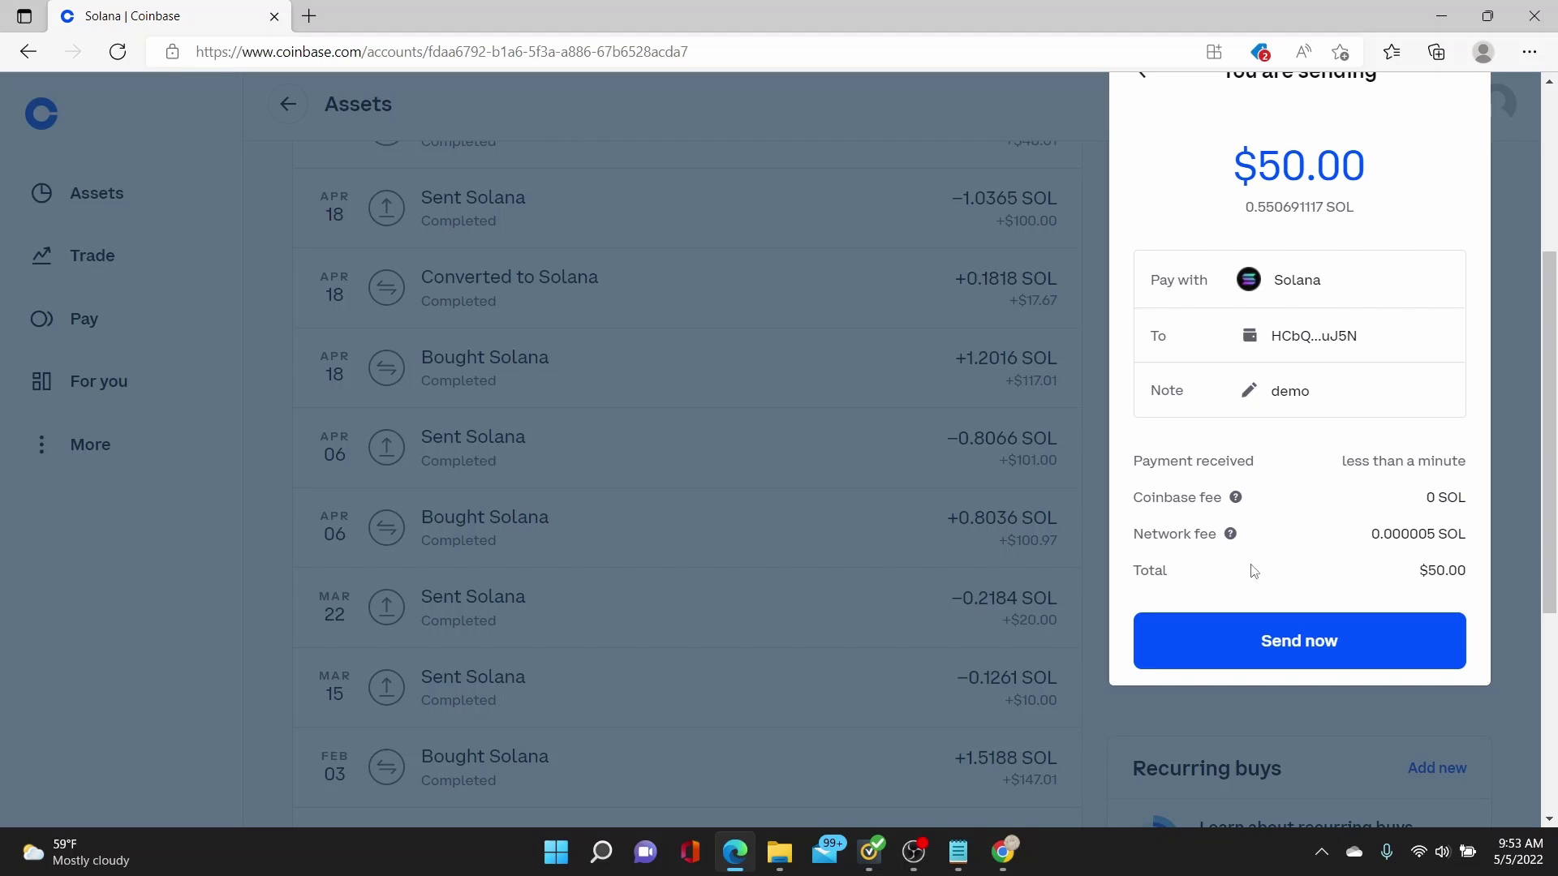
pyautogui.click(1349, 646)
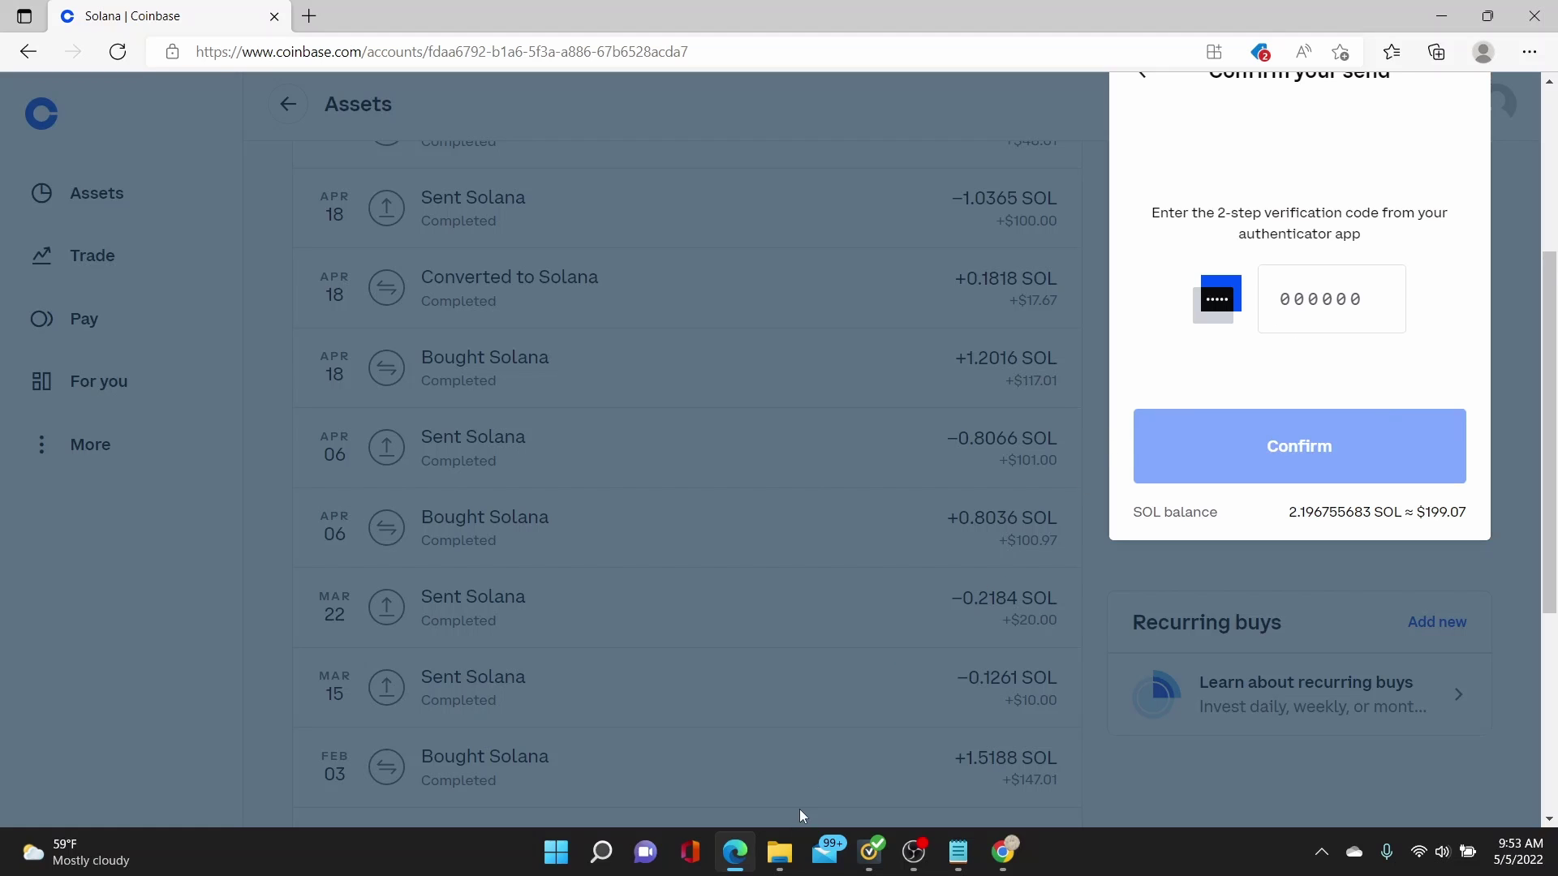
pyautogui.hotkey('ctrl', 'v')
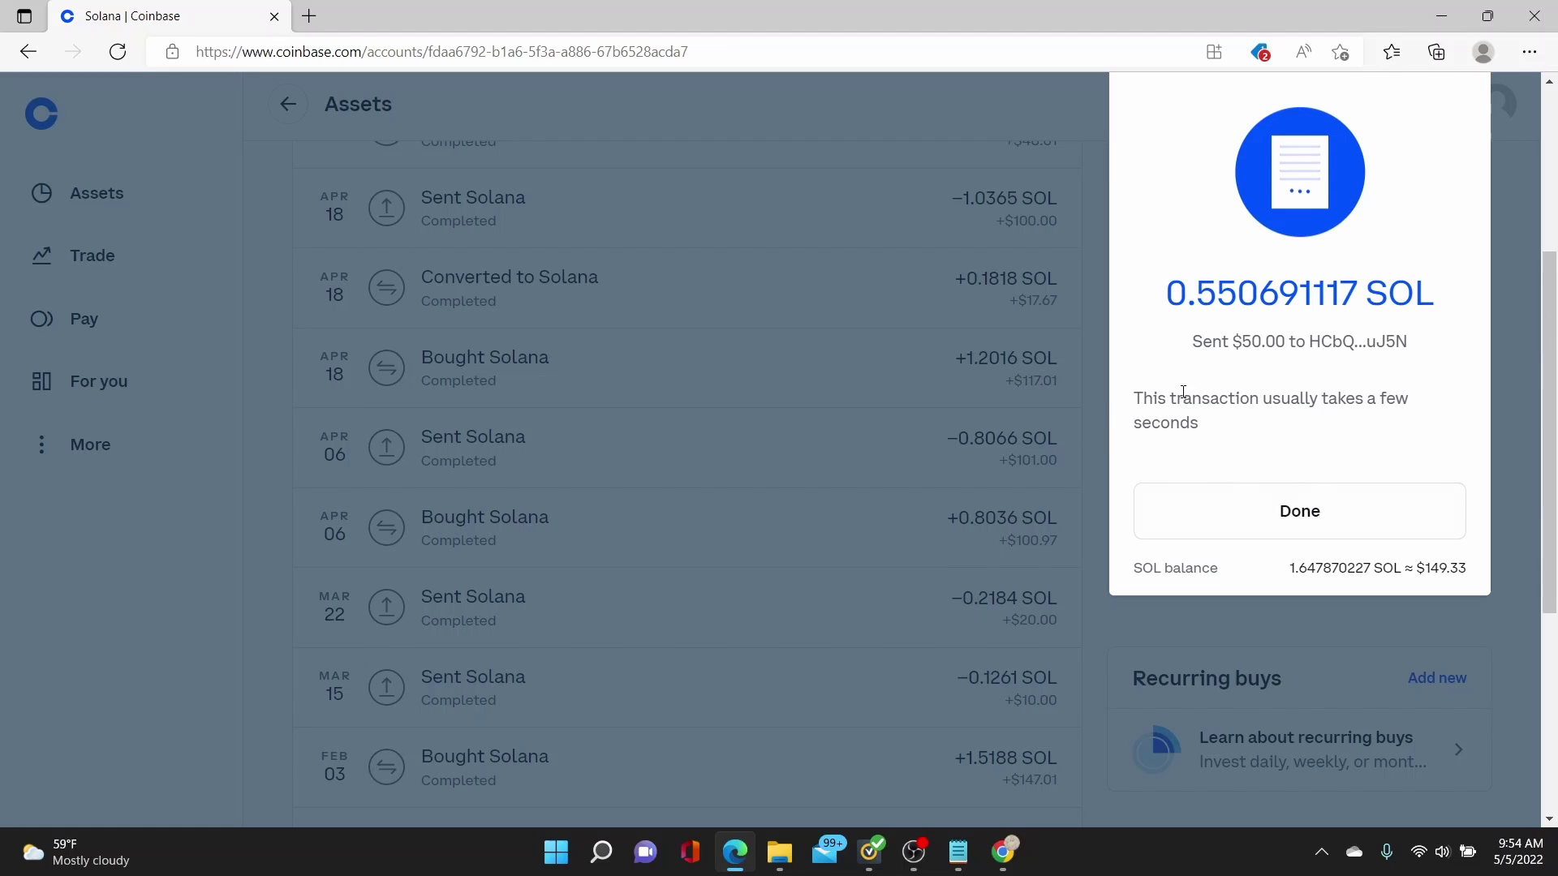
pyautogui.click(1304, 515)
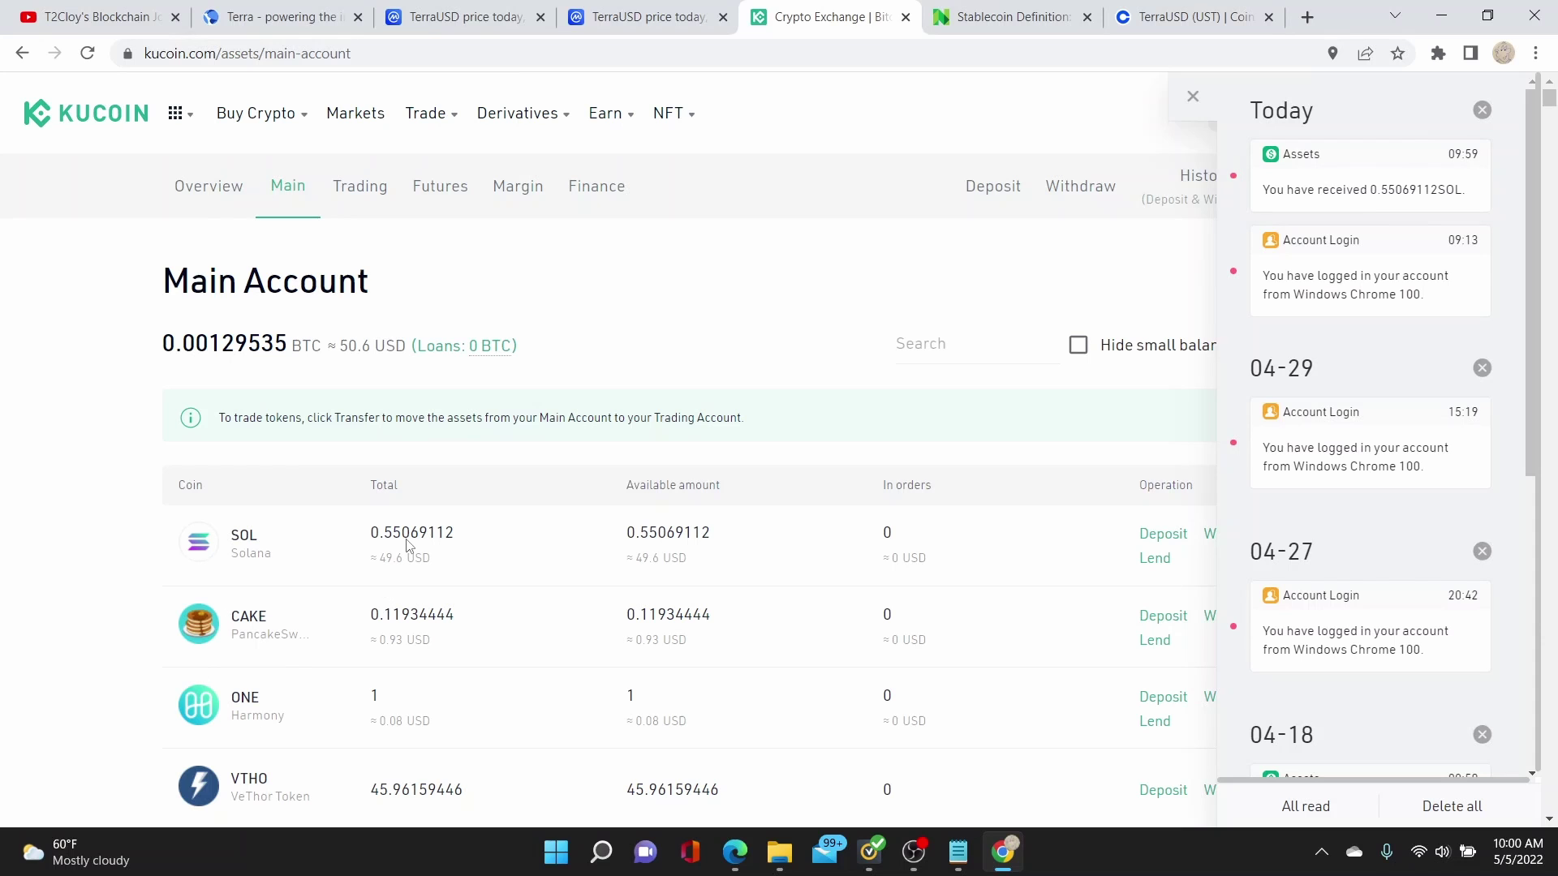
# Step: Close the notifications panel to see the 0.55069112 SOL in KuCoin's Main Account
pyautogui.click(459, 554)
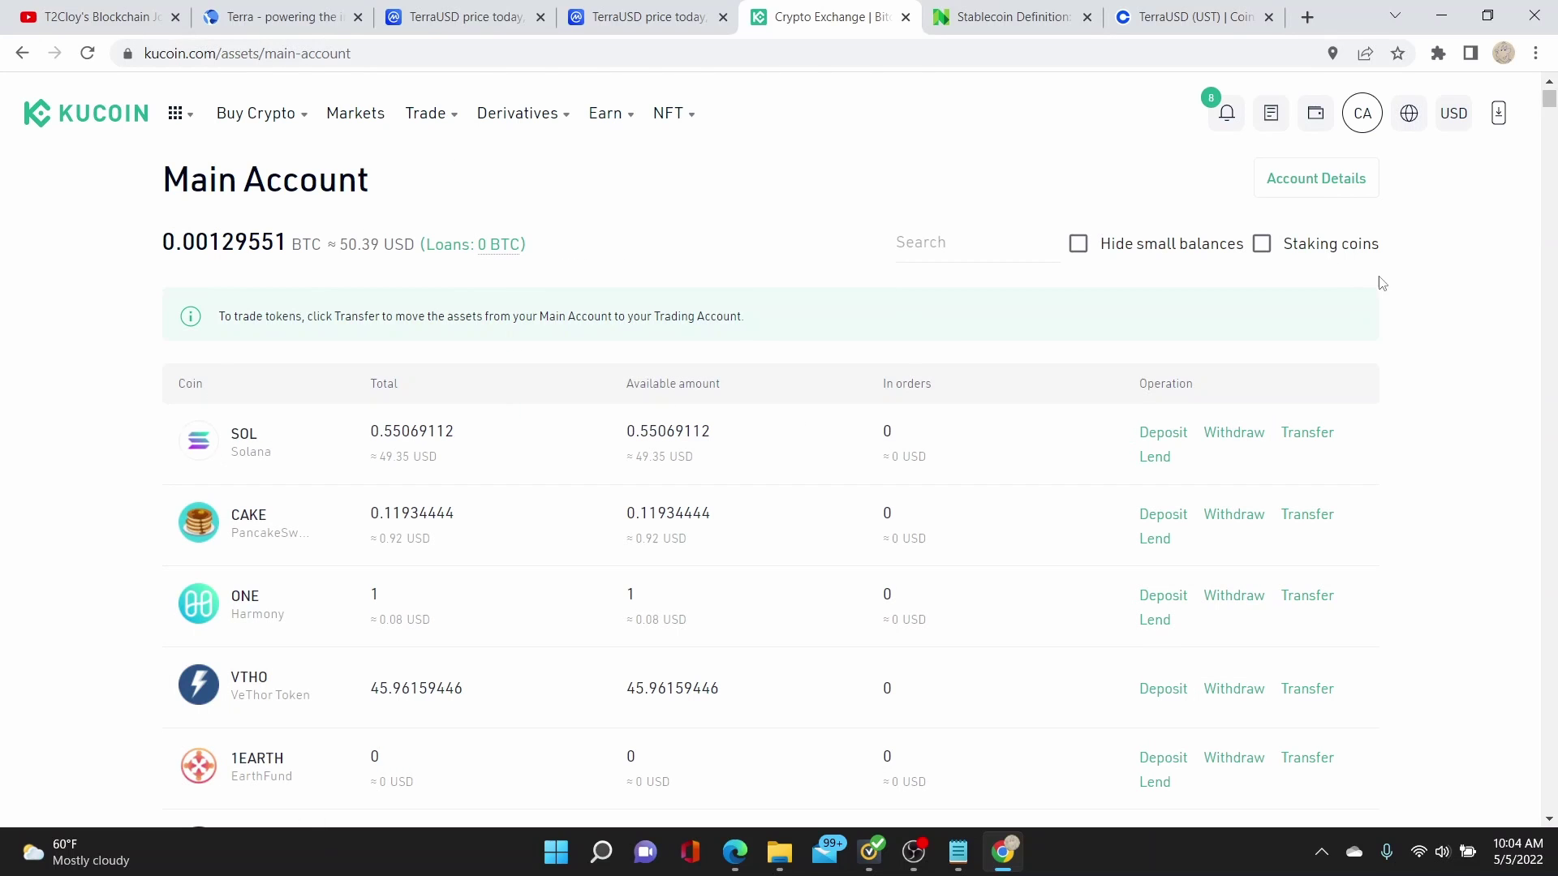
# Step: Look through the Trading Account assets, then return to the Main Account holding 0.55069112 SOL
pyautogui.moveTo(1315, 118)
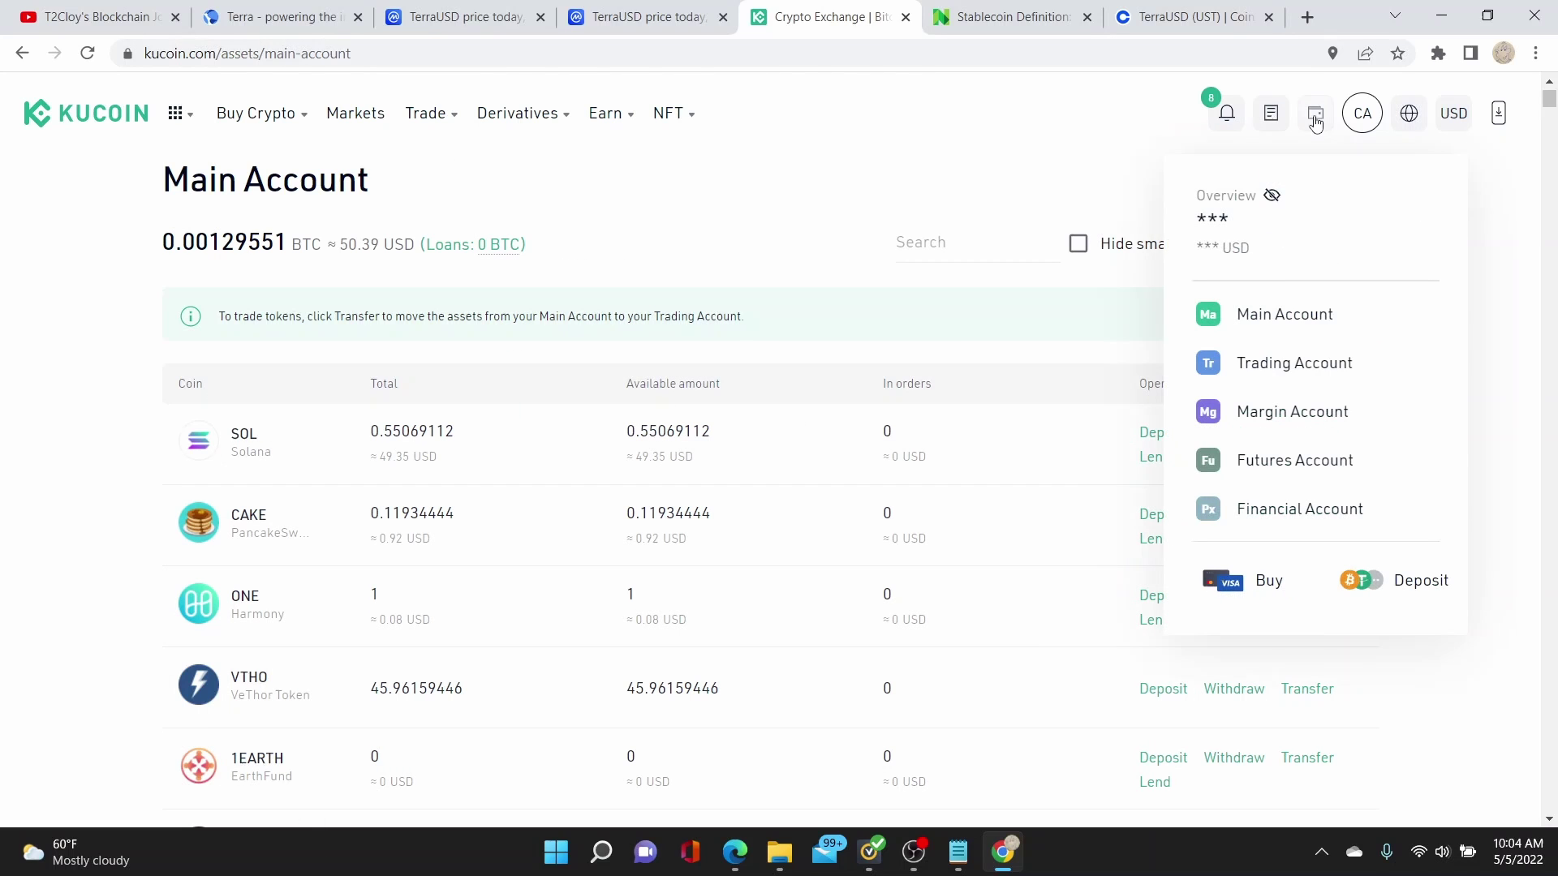
pyautogui.click(1242, 388)
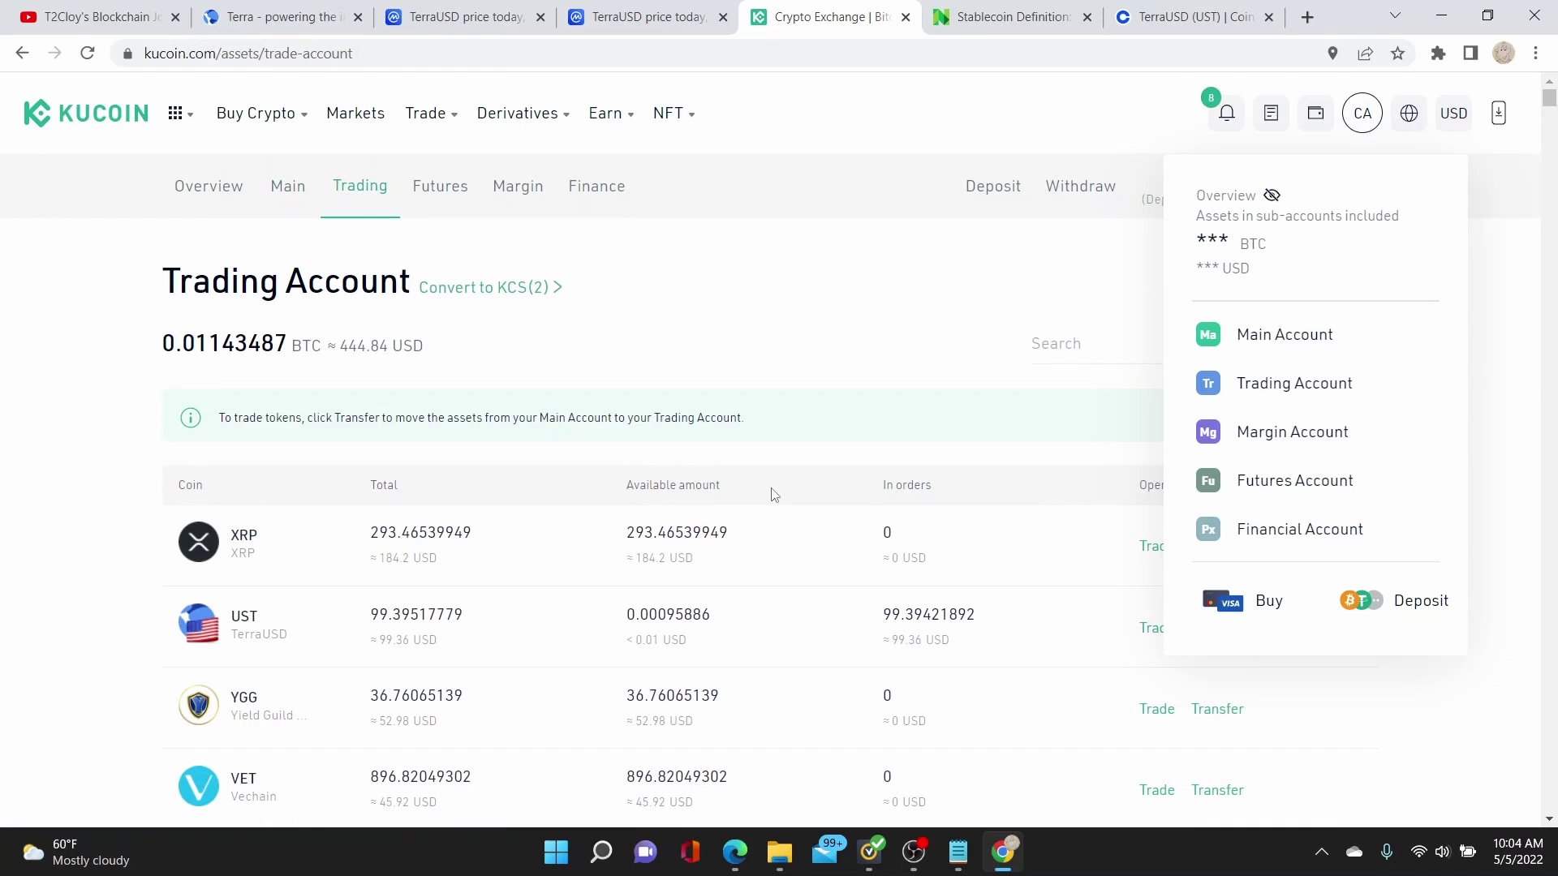
pyautogui.scroll(-2, 808, 570)
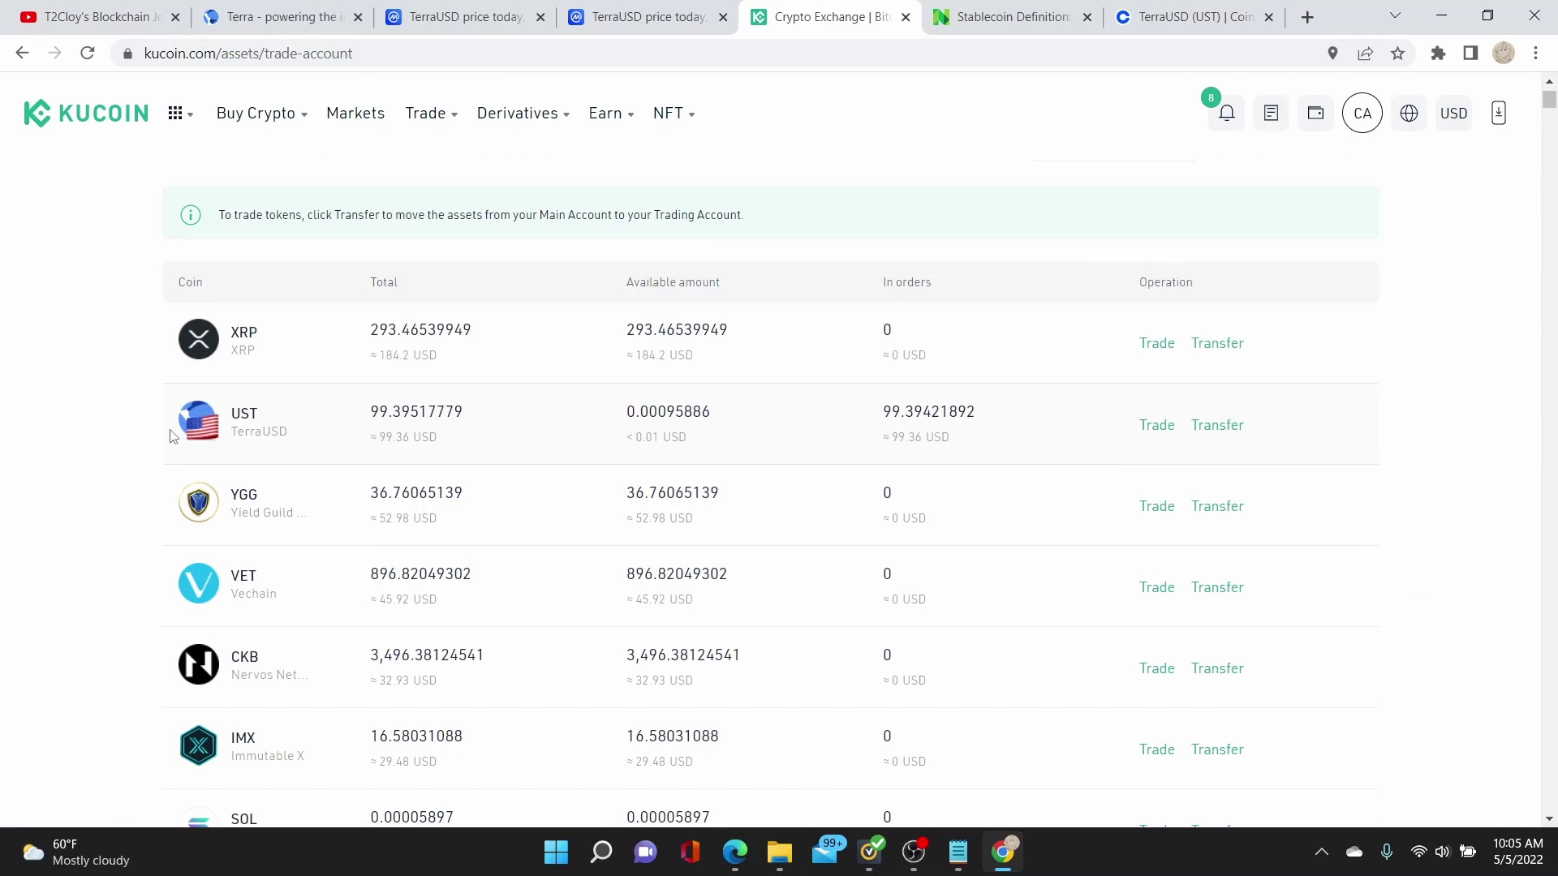
pyautogui.scroll(-1, 302, 679)
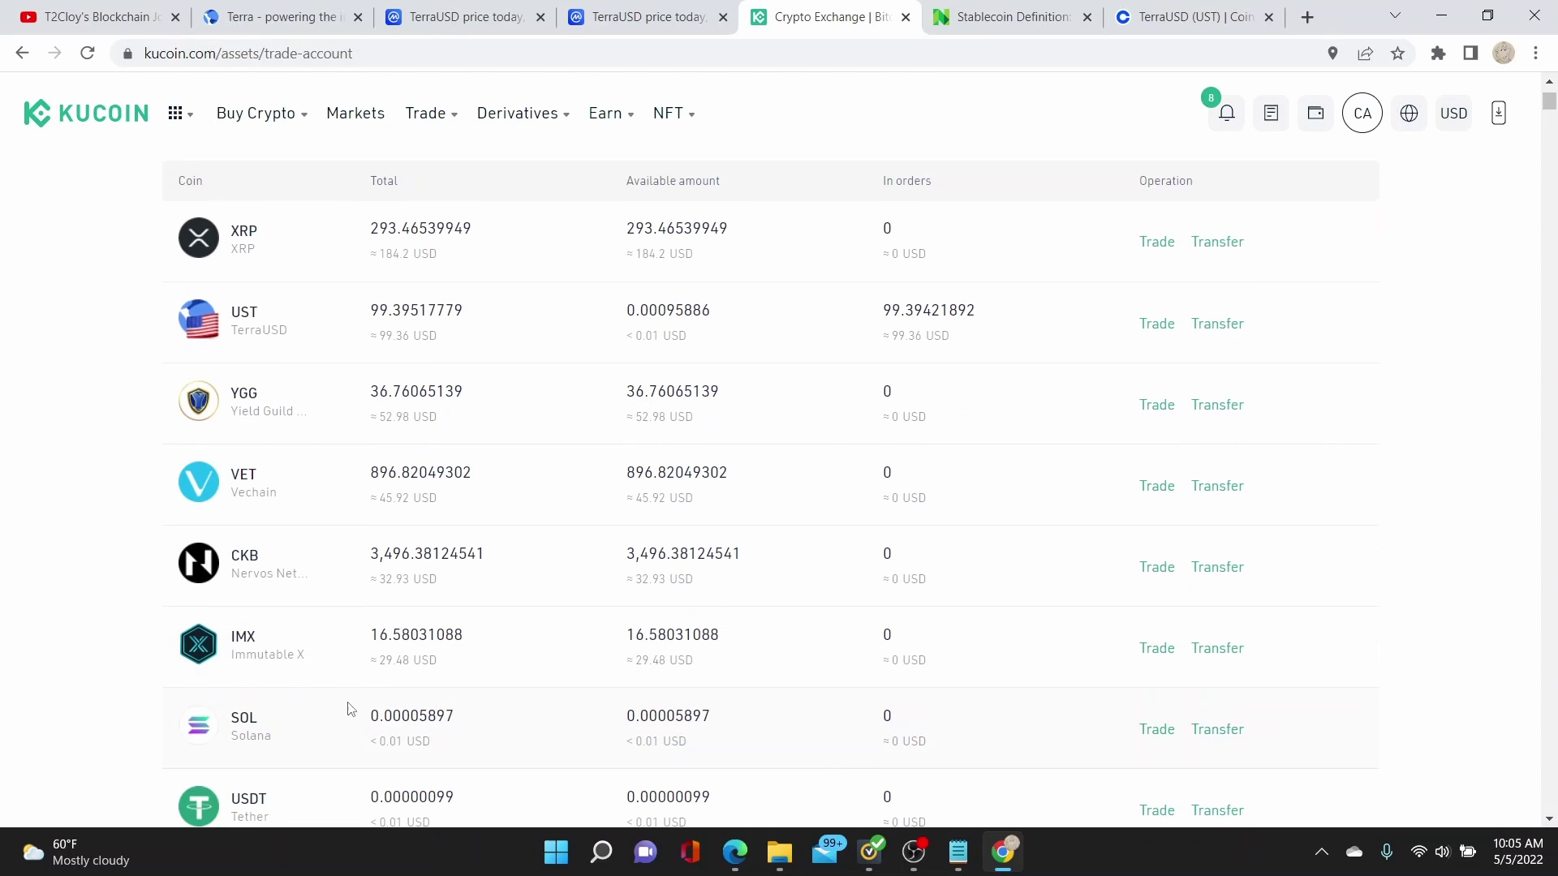
pyautogui.scroll(-2, 363, 747)
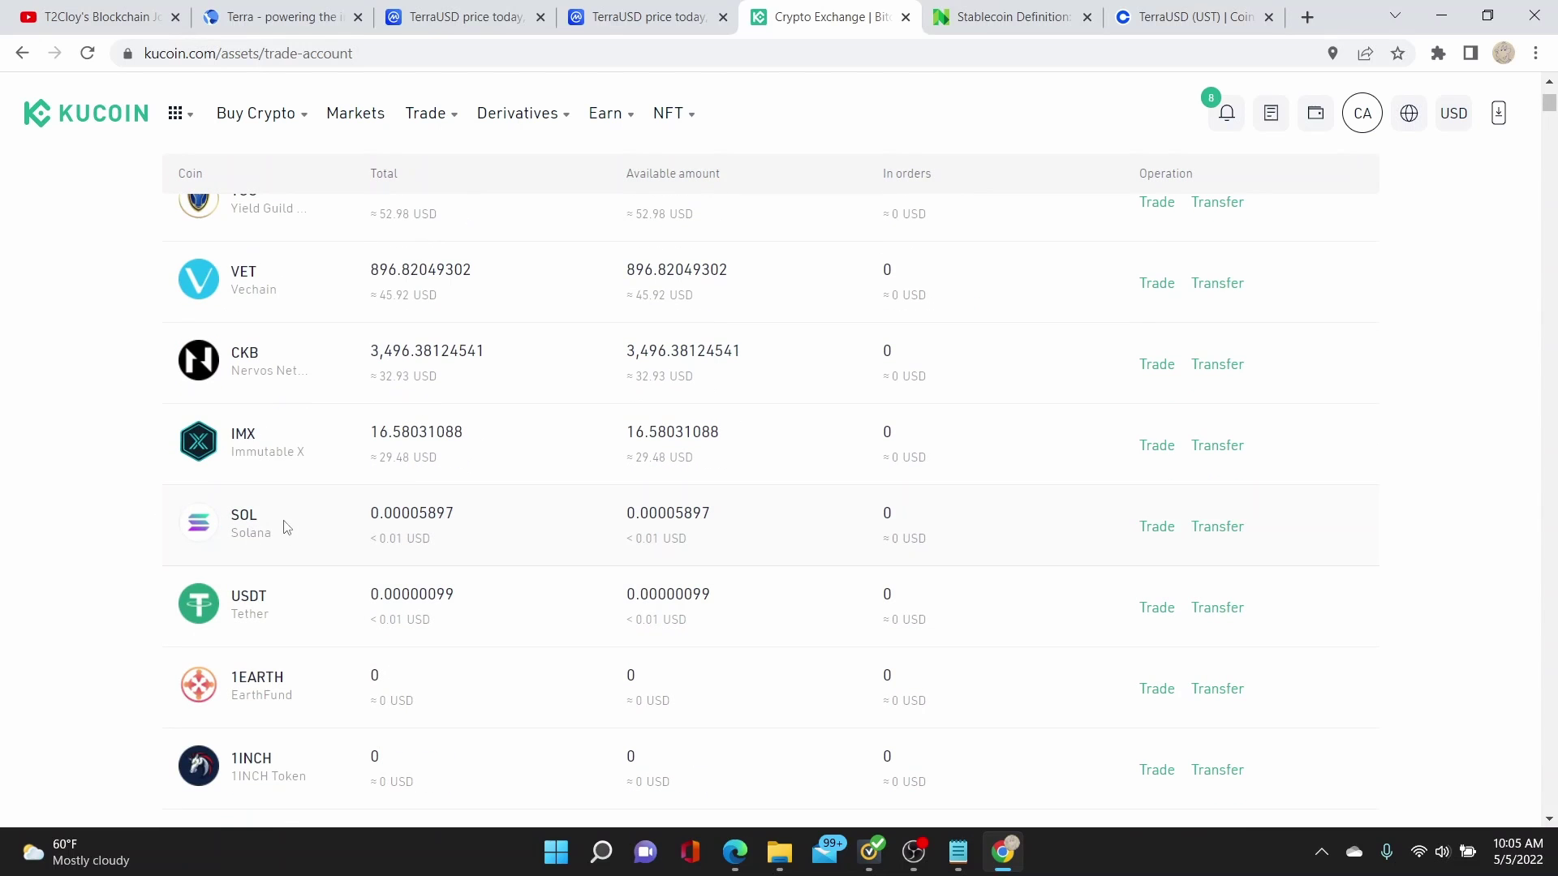
pyautogui.scroll(5, 263, 531)
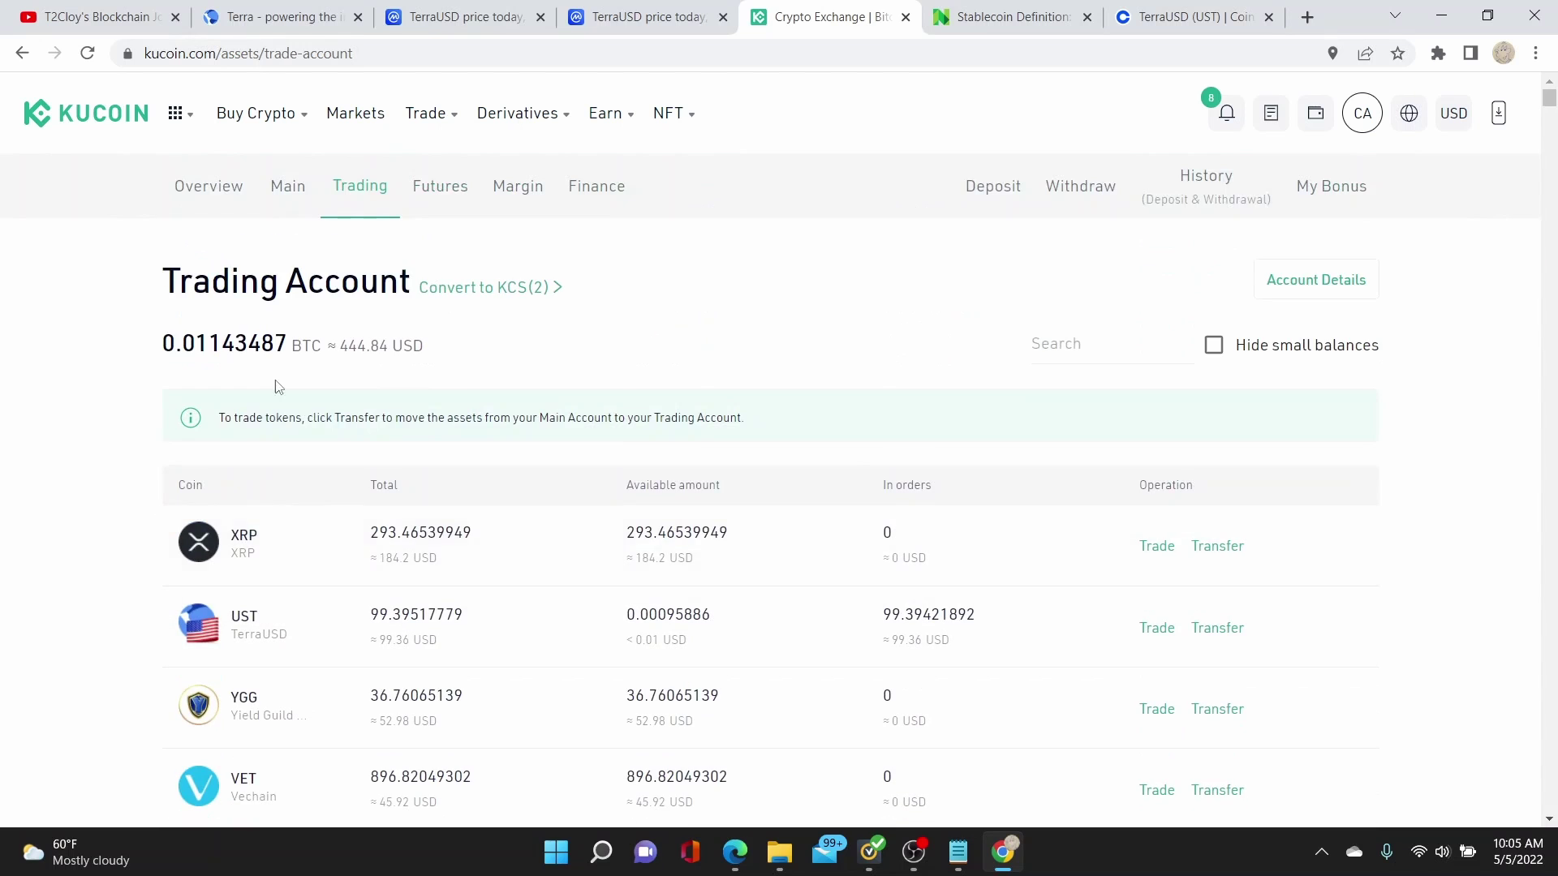
pyautogui.click(265, 195)
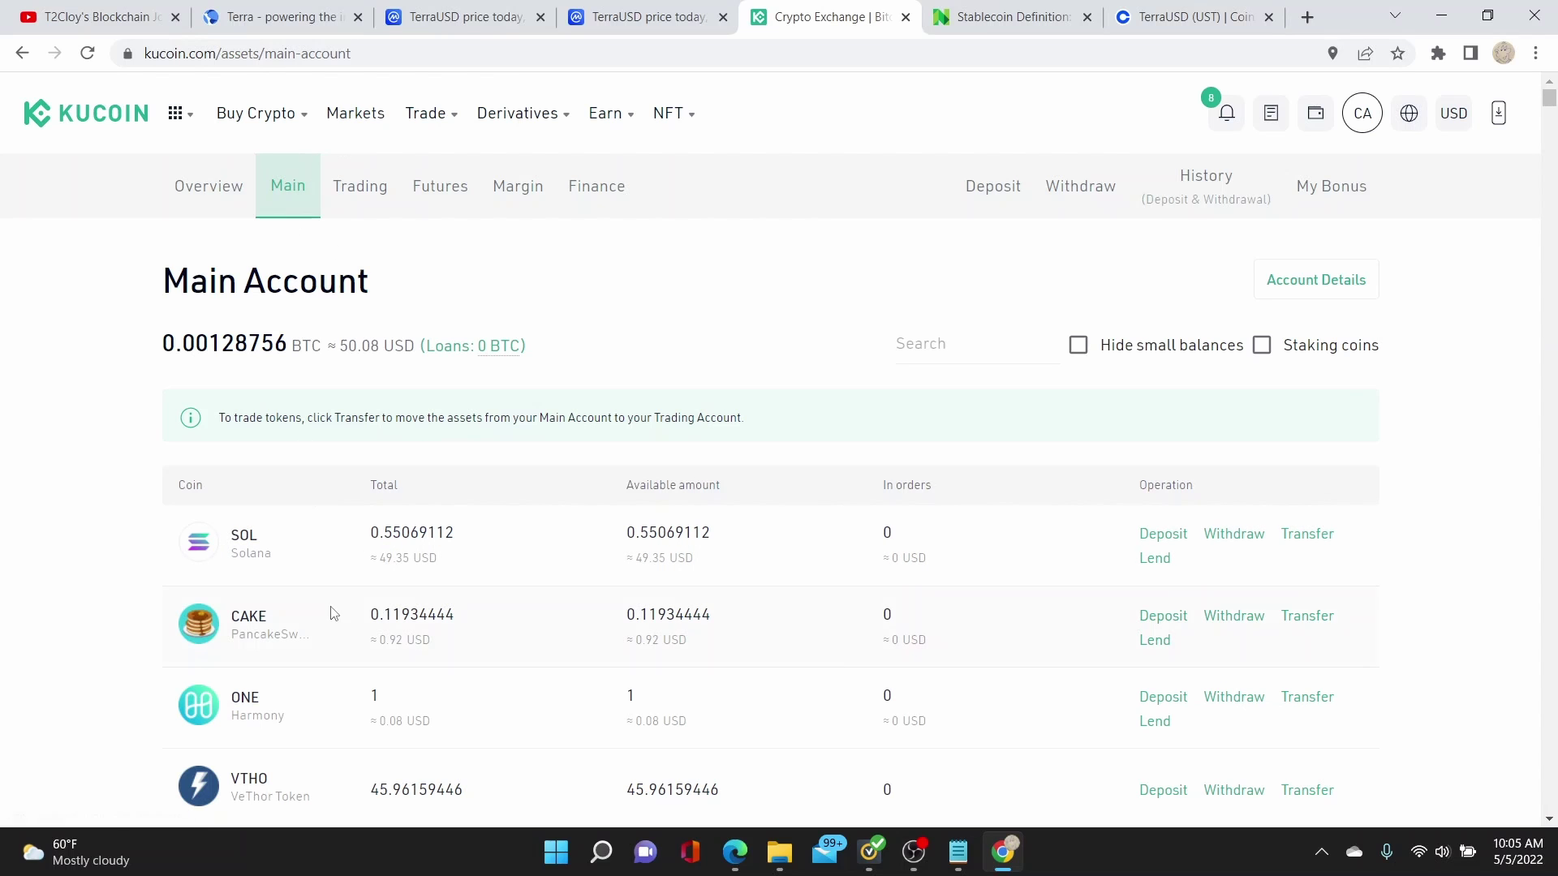
# Step: Transfer all 0.55069112 SOL from the Main Account to the Trading Account
pyautogui.click(1304, 535)
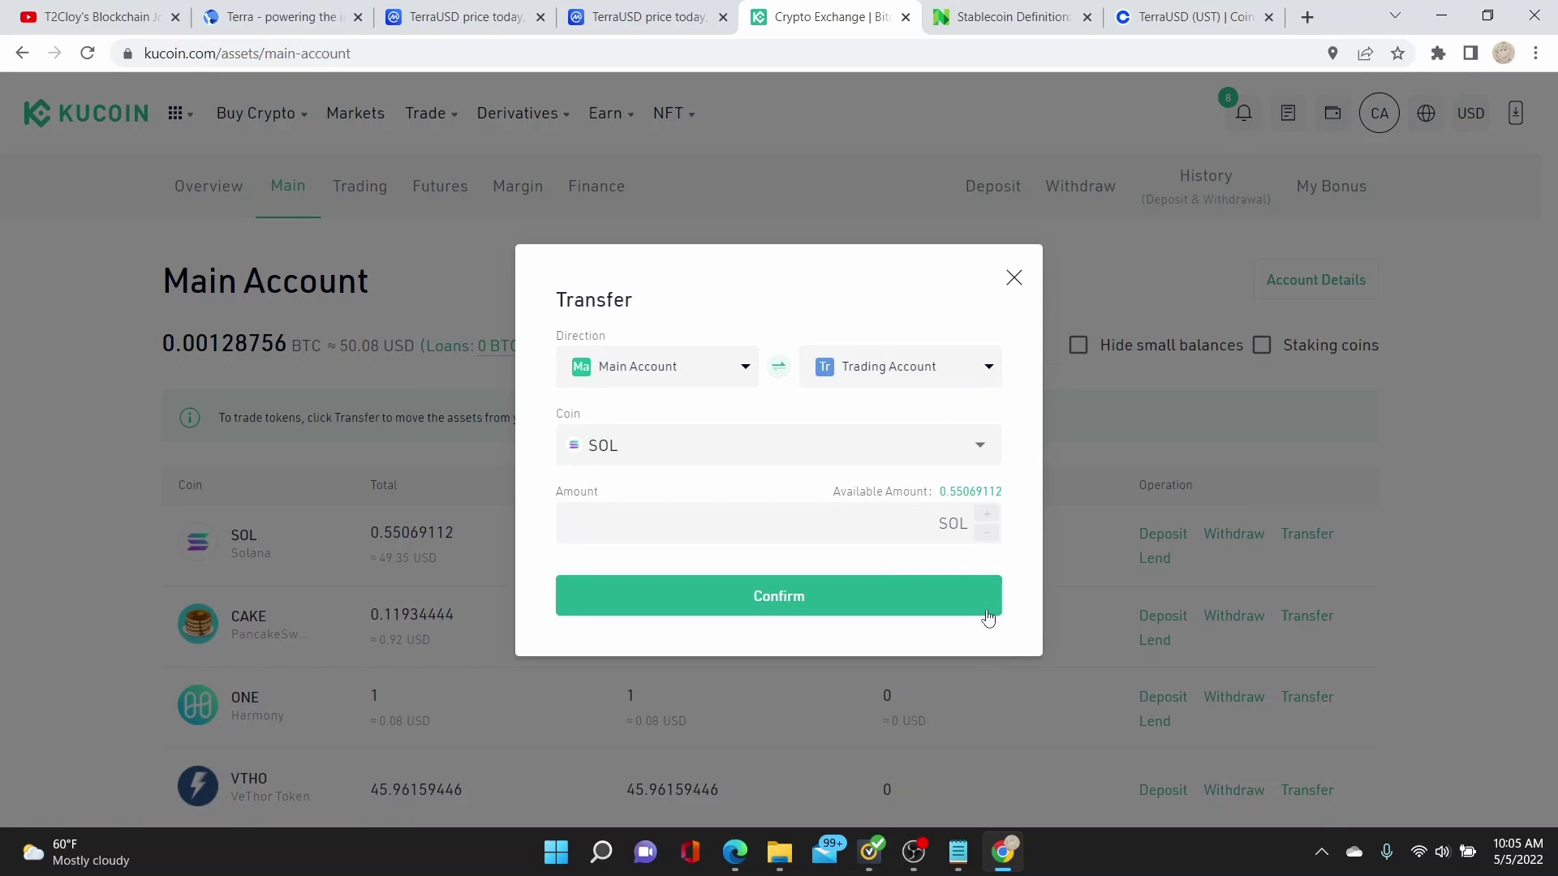
pyautogui.click(946, 497)
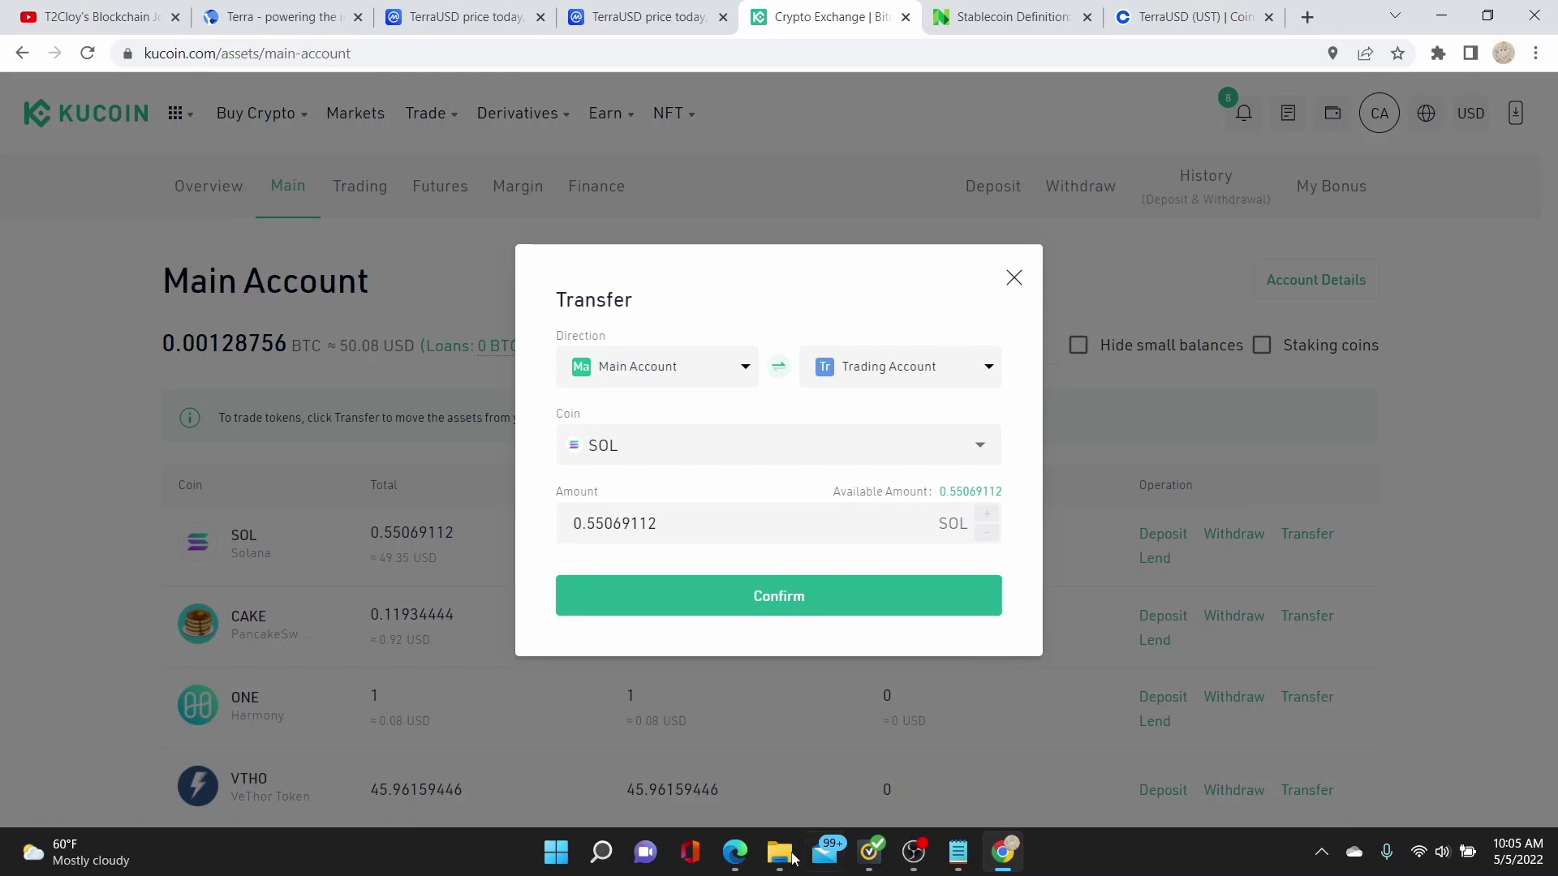
pyautogui.click(829, 602)
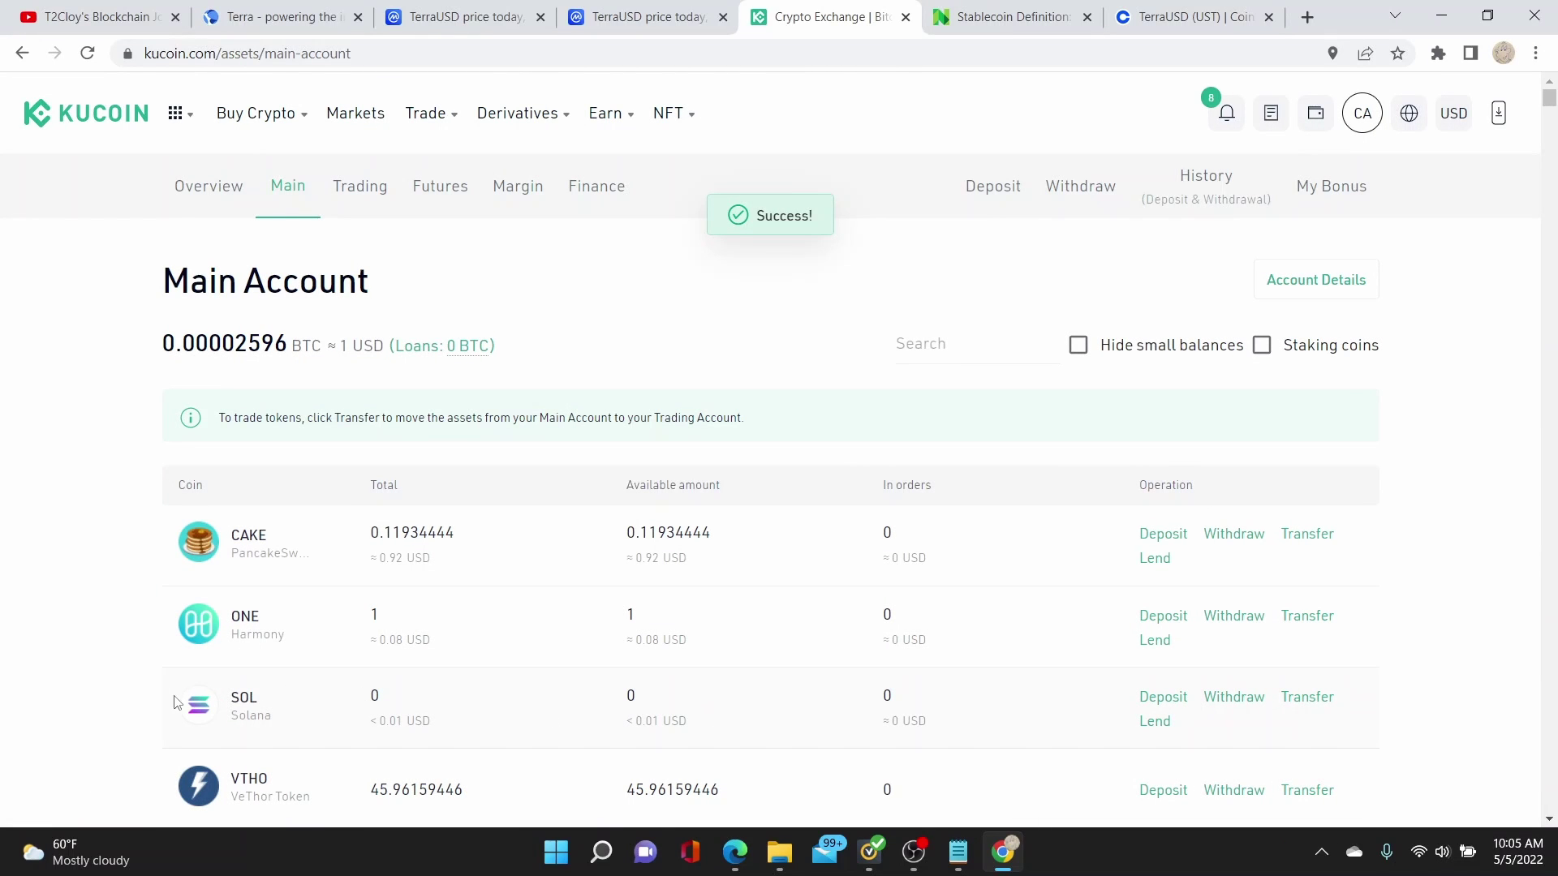
# Step: View the Trading Account balances
pyautogui.moveTo(260, 113)
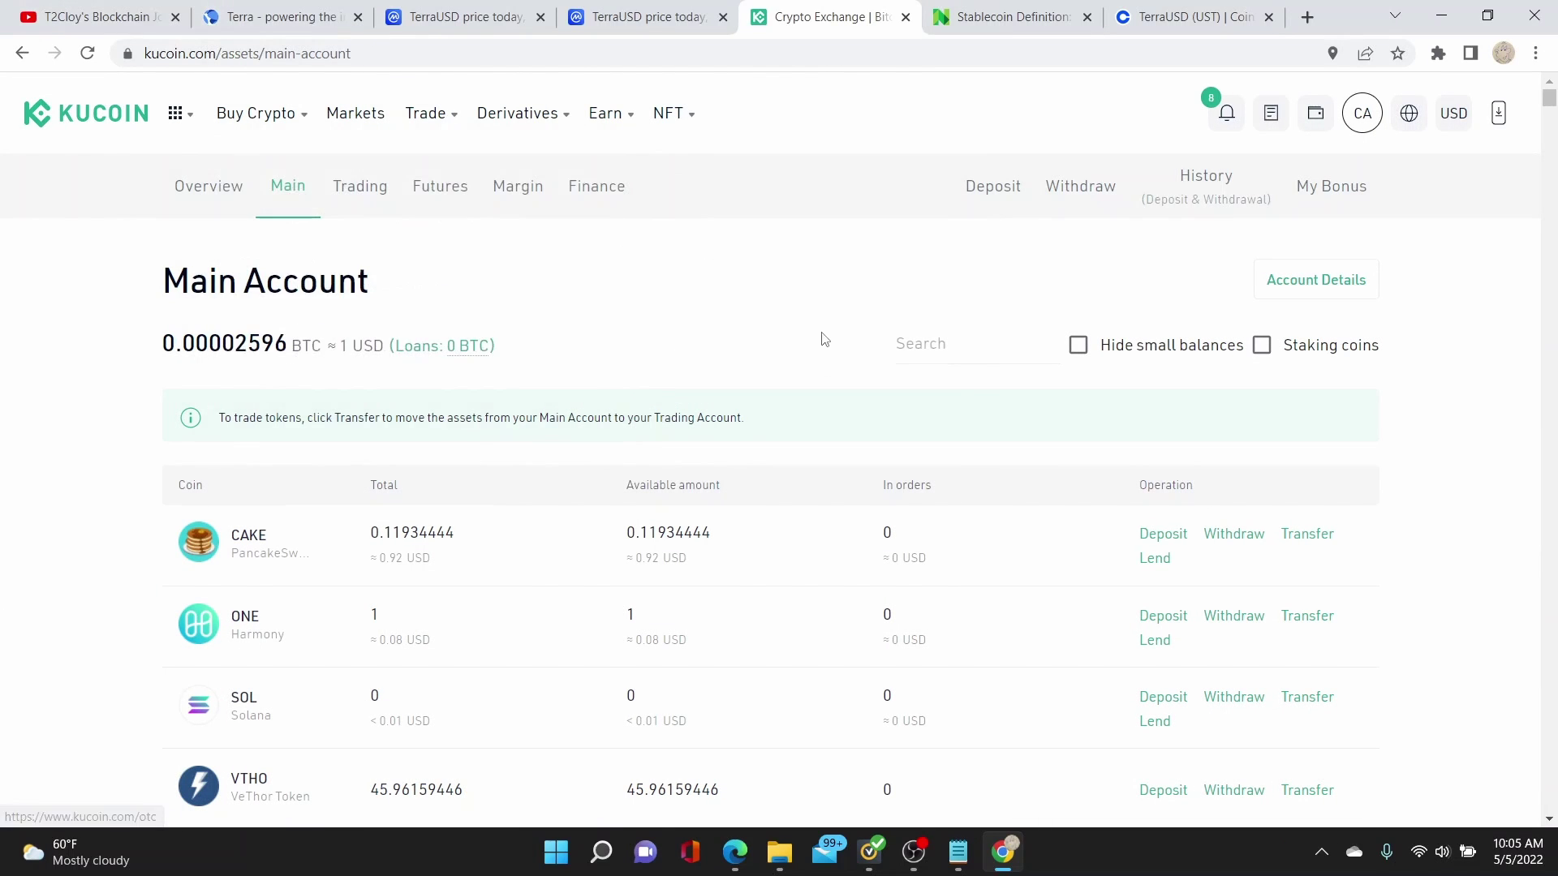
pyautogui.click(360, 189)
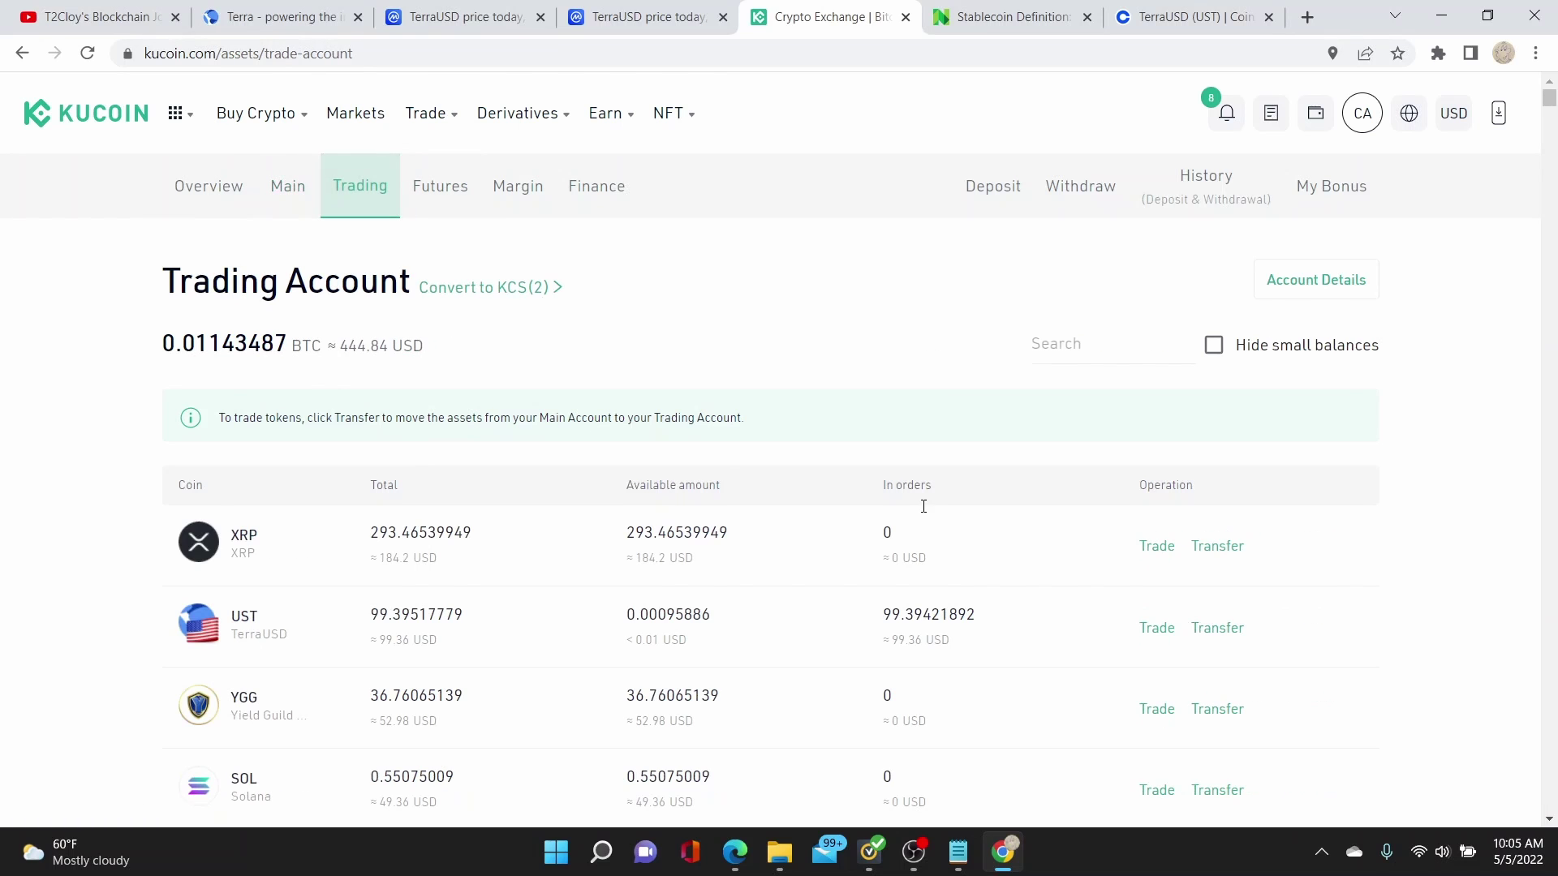
pyautogui.scroll(-2, 921, 503)
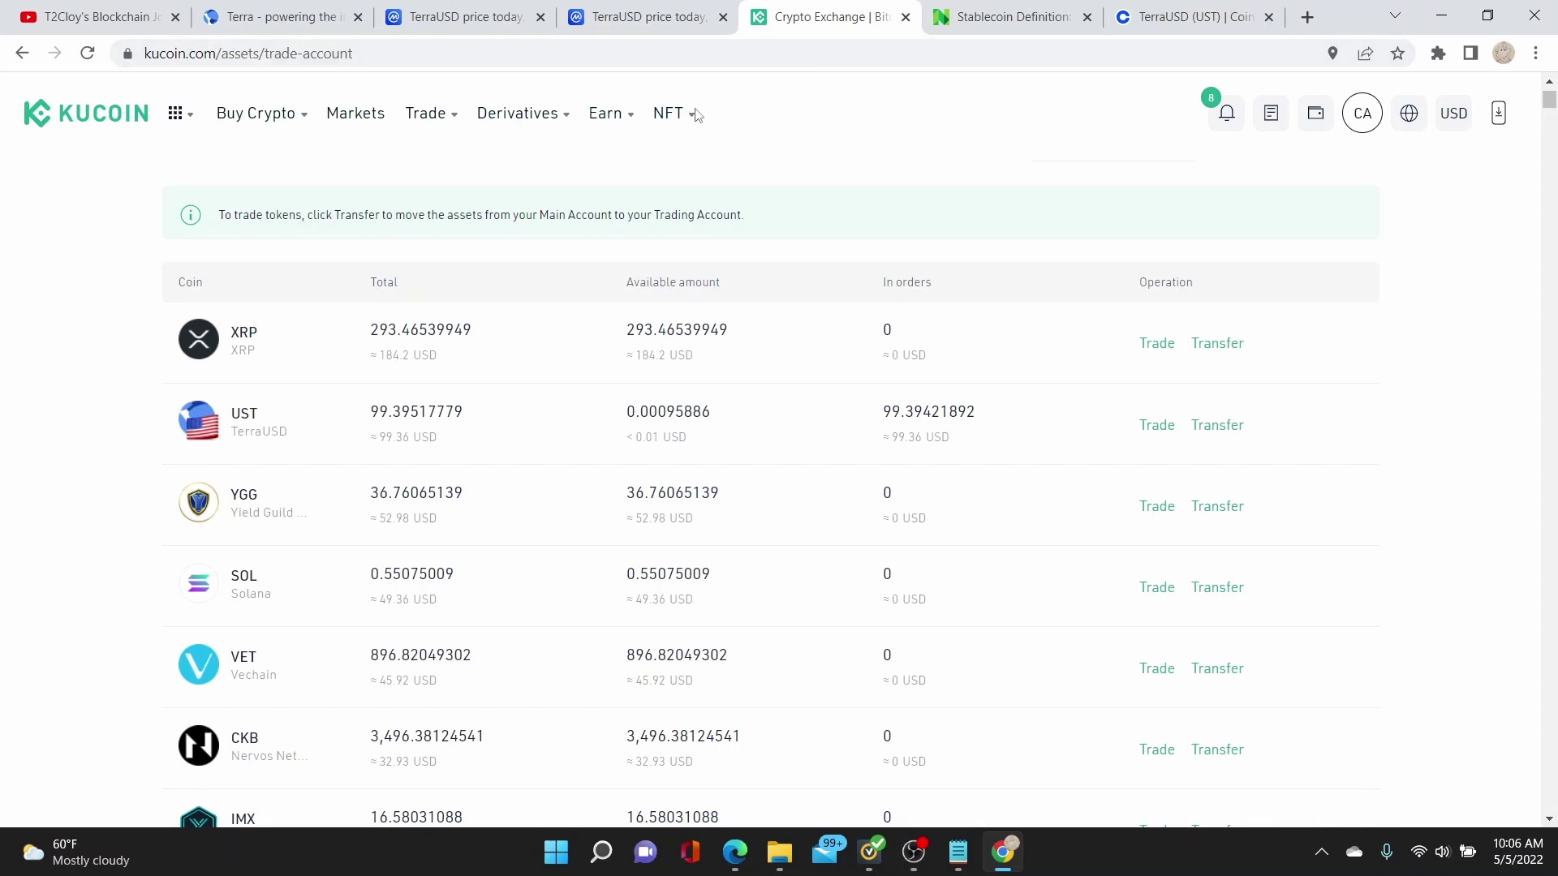
# Step: Open Spot Trading, search the pair list for 'SOL' and switch to SOL/UST
pyautogui.moveTo(445, 127)
pyautogui.click(608, 216)
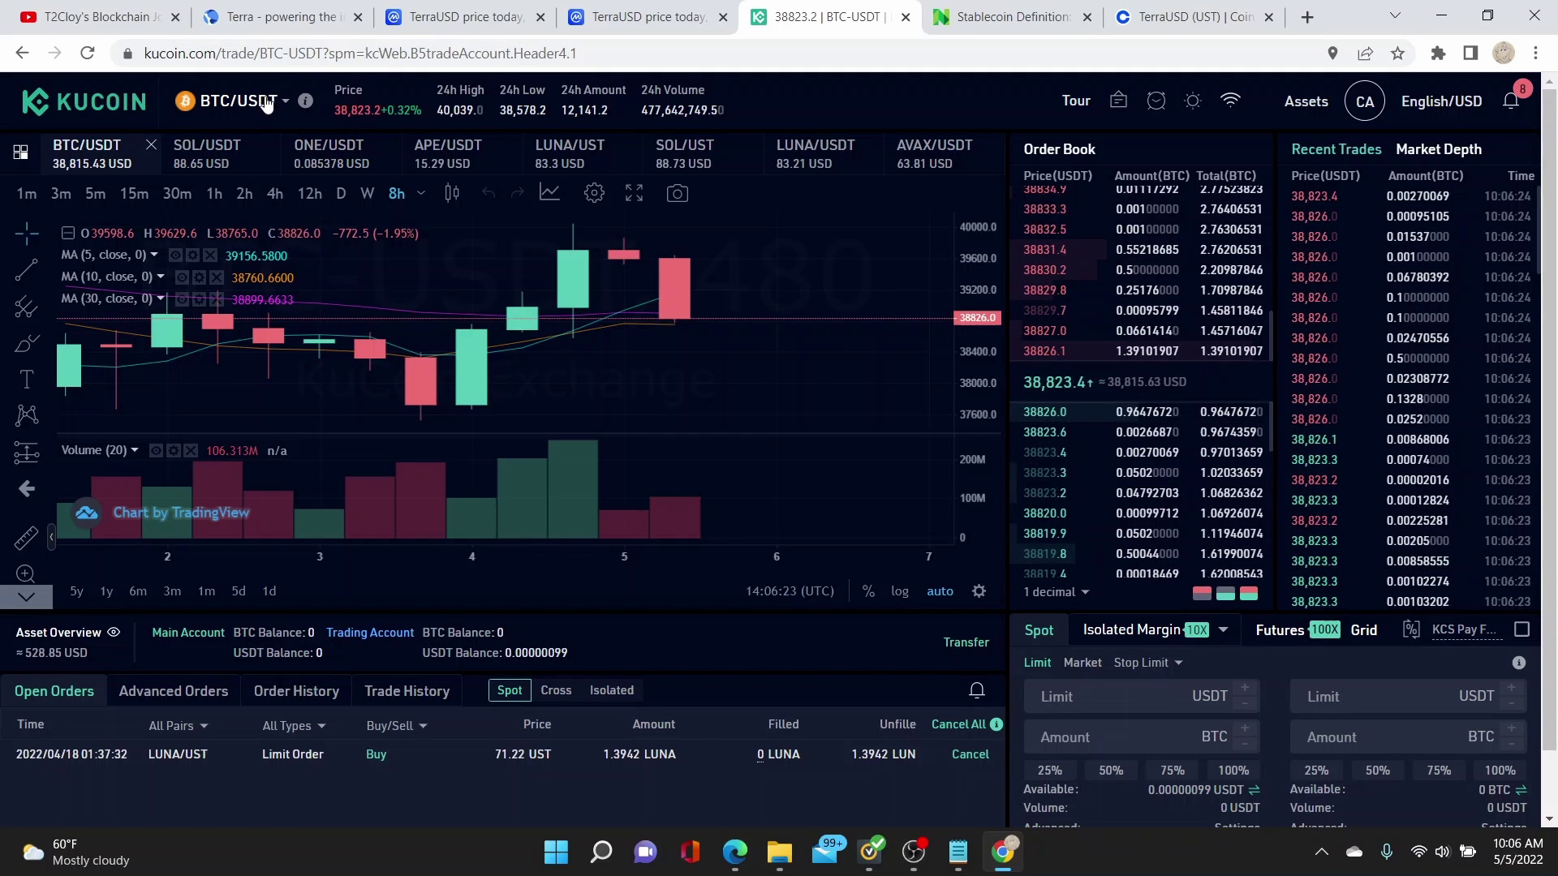
pyautogui.click(283, 101)
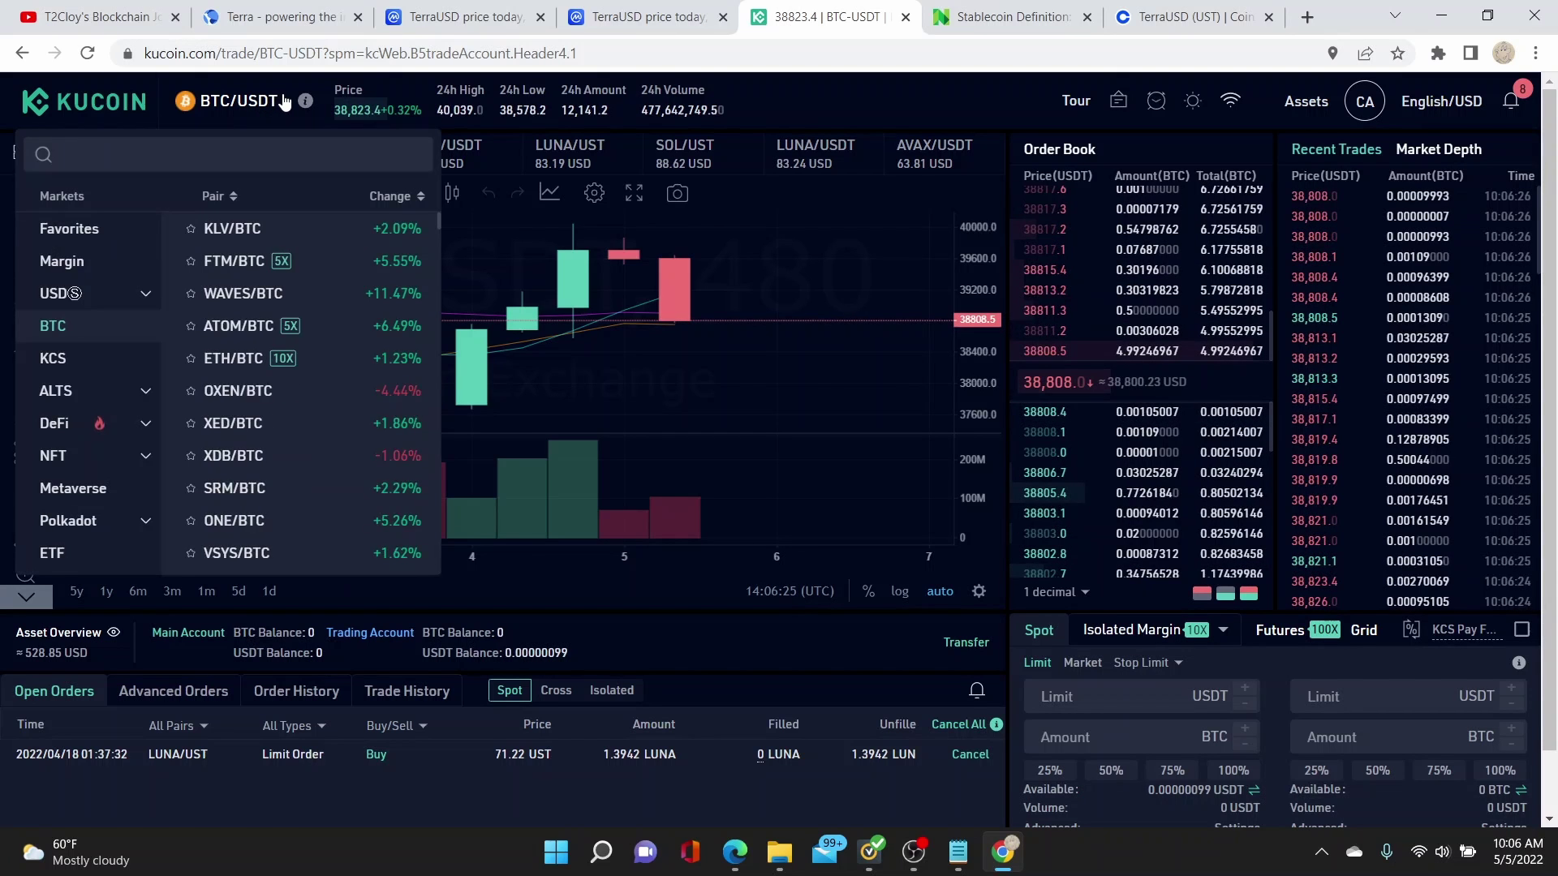
pyautogui.click(234, 149)
pyautogui.write('S')
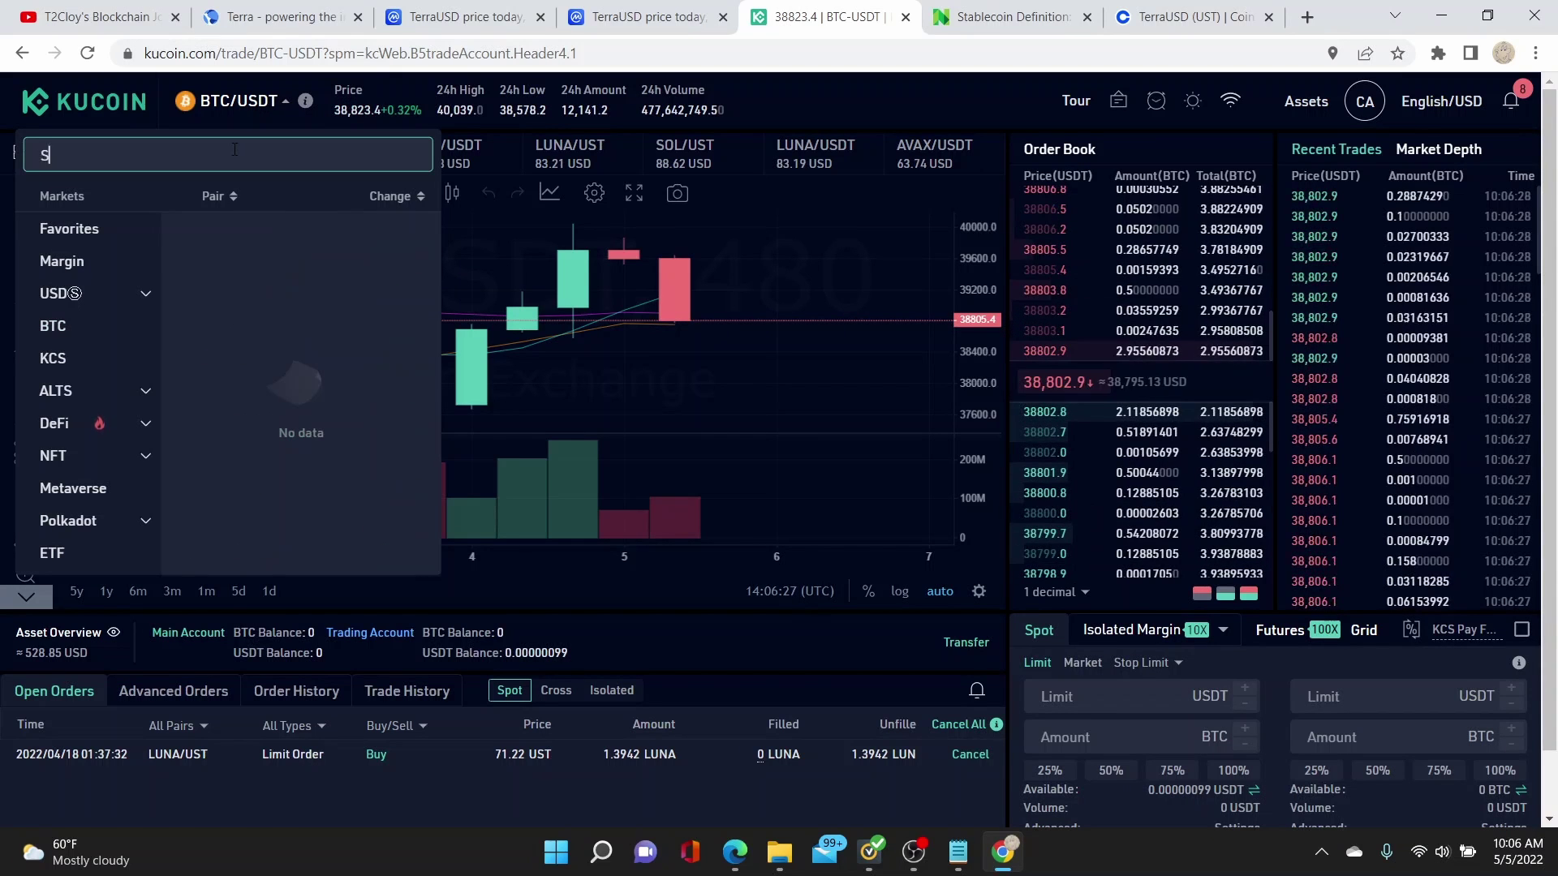
pyautogui.write('OL')
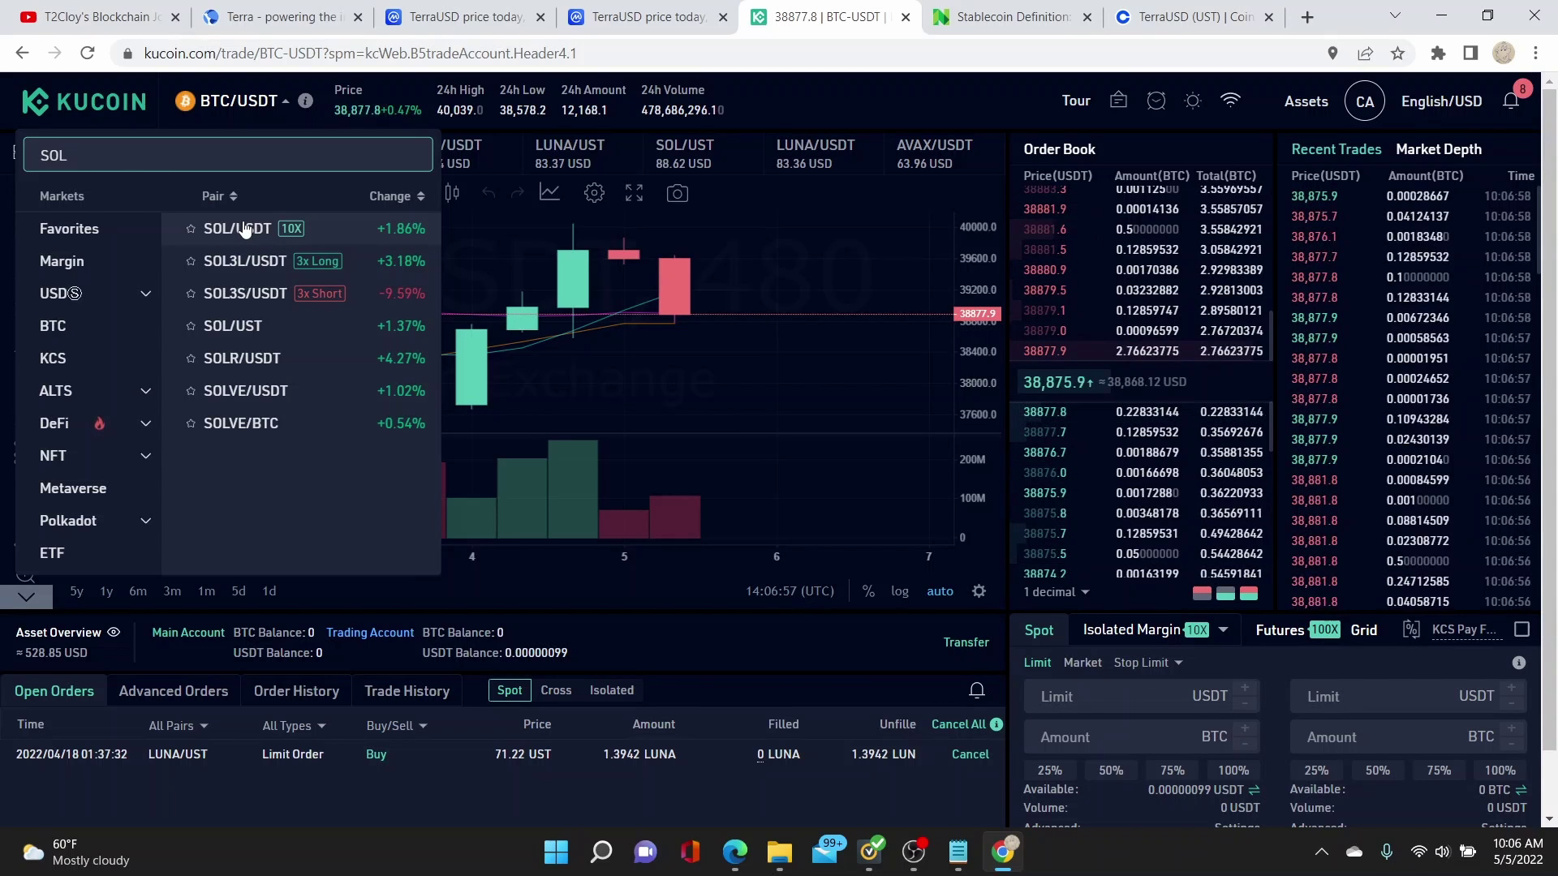
pyautogui.click(240, 328)
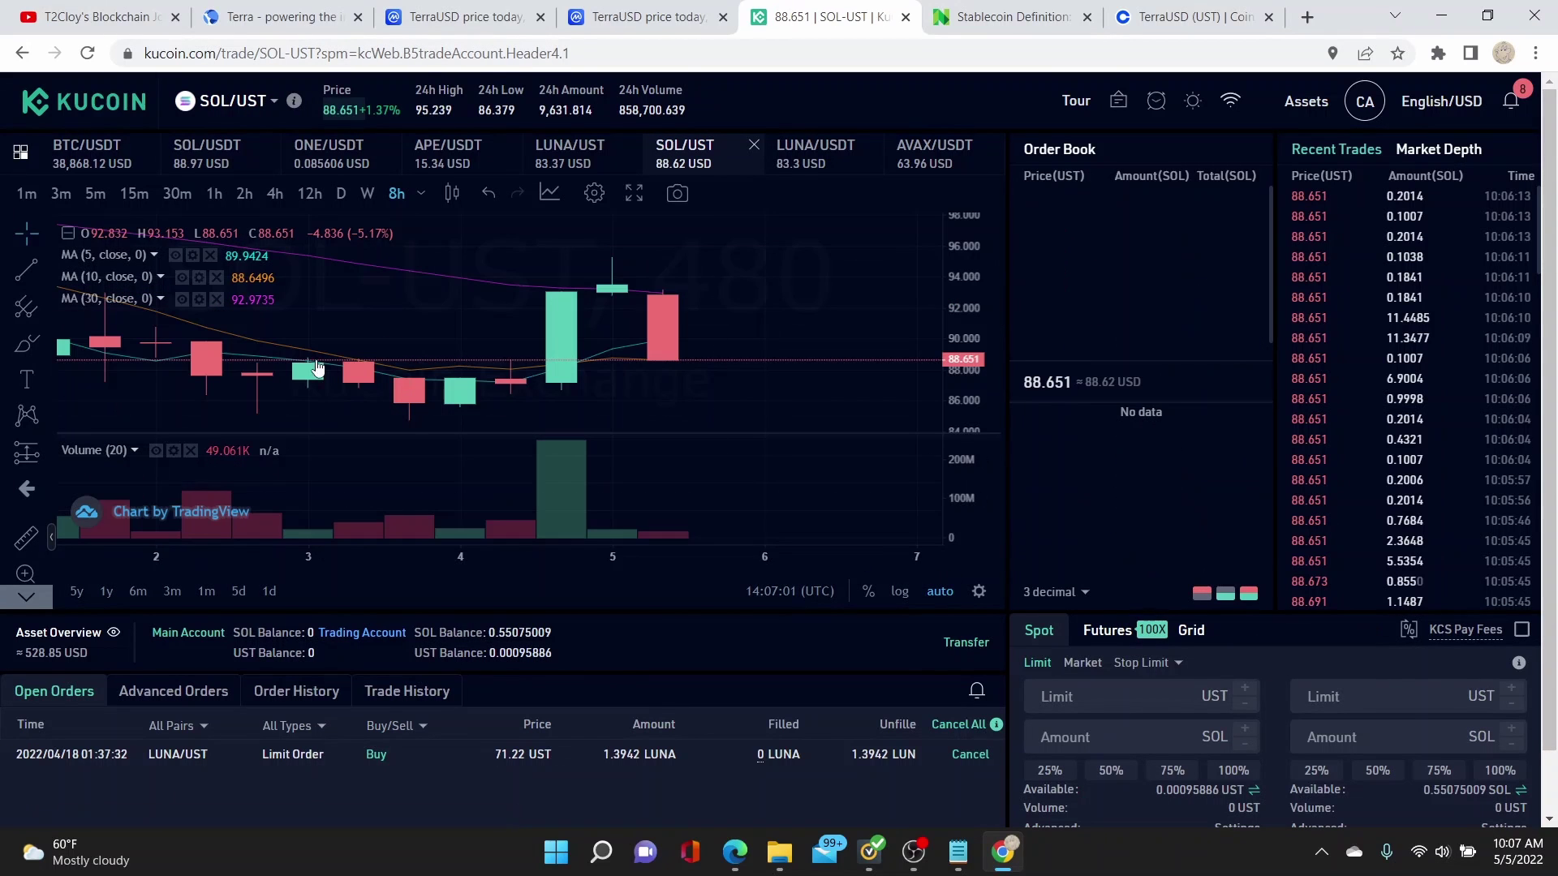
pyautogui.scroll(-1, 1480, 670)
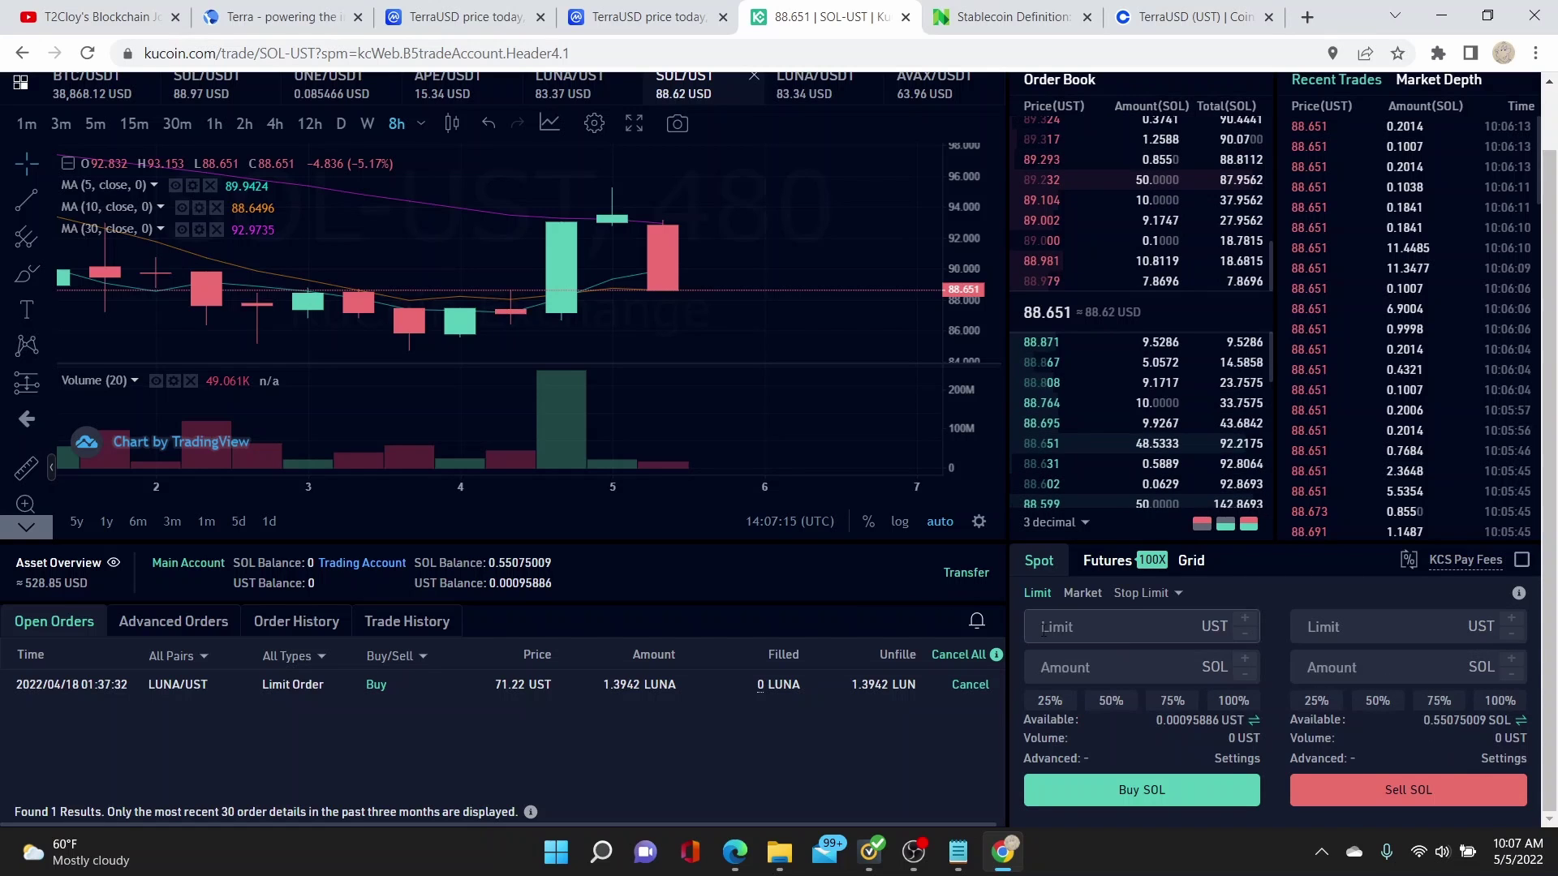
# Step: Market-sell 100% of the SOL (0.5507) for UST and dismiss the success notice
pyautogui.click(1079, 594)
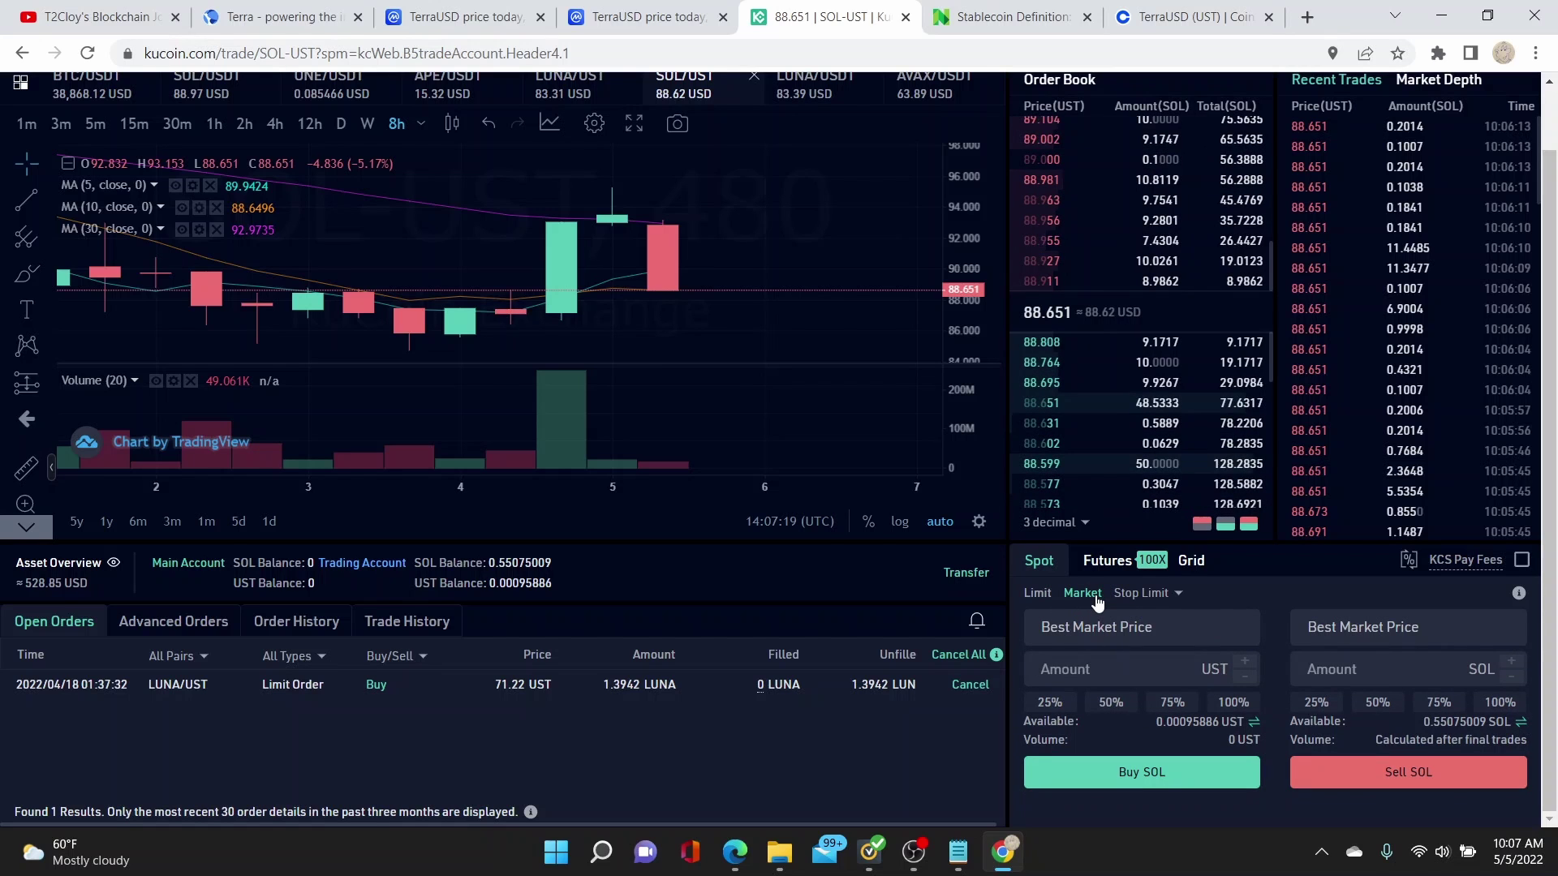
pyautogui.click(1501, 704)
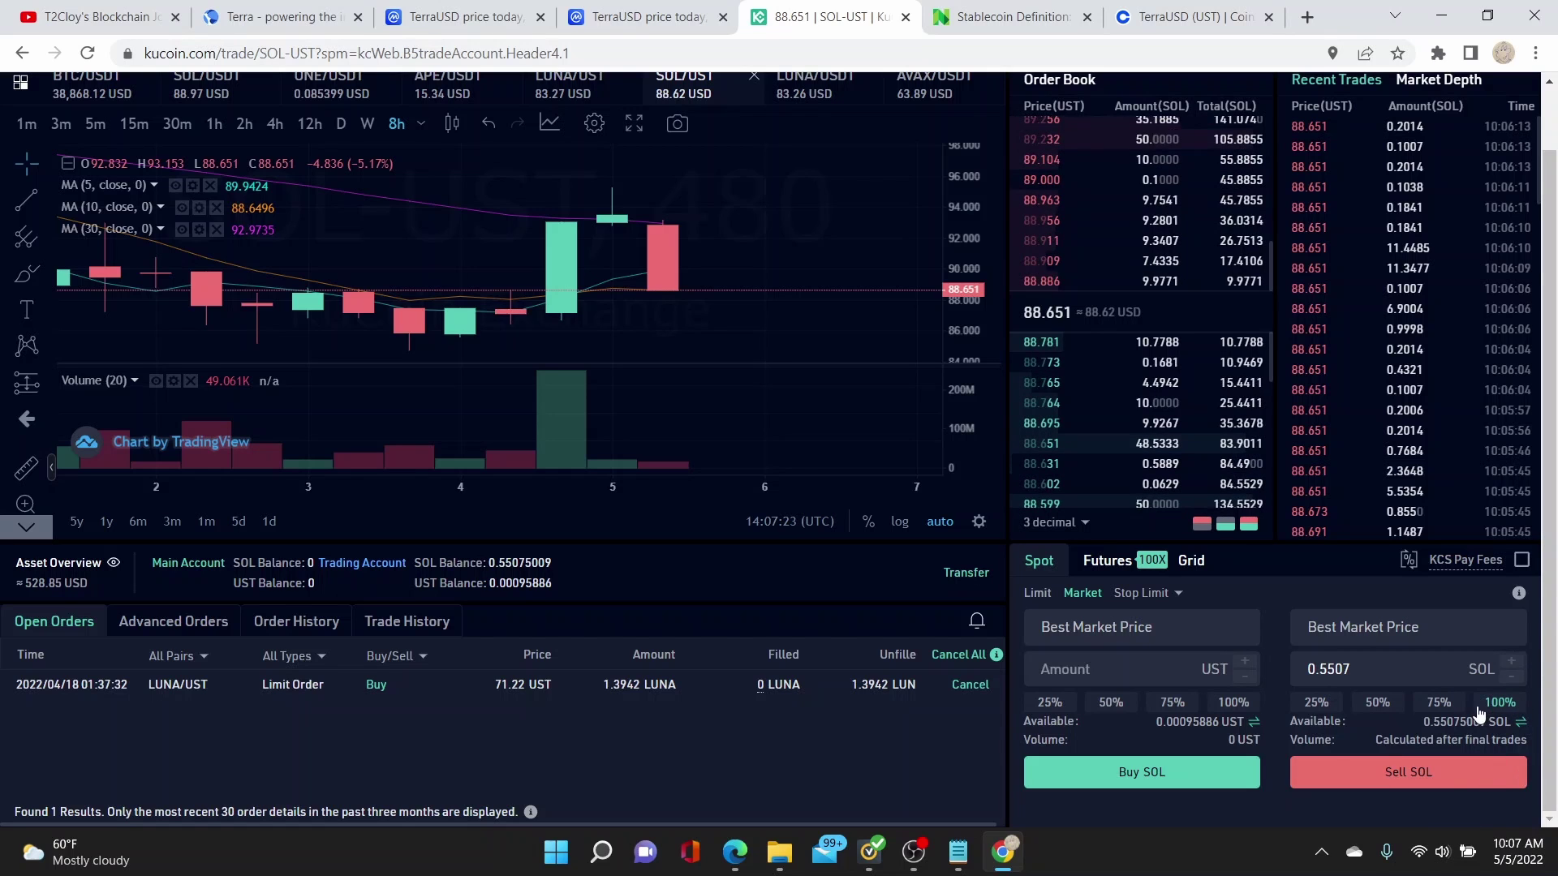
pyautogui.click(1472, 776)
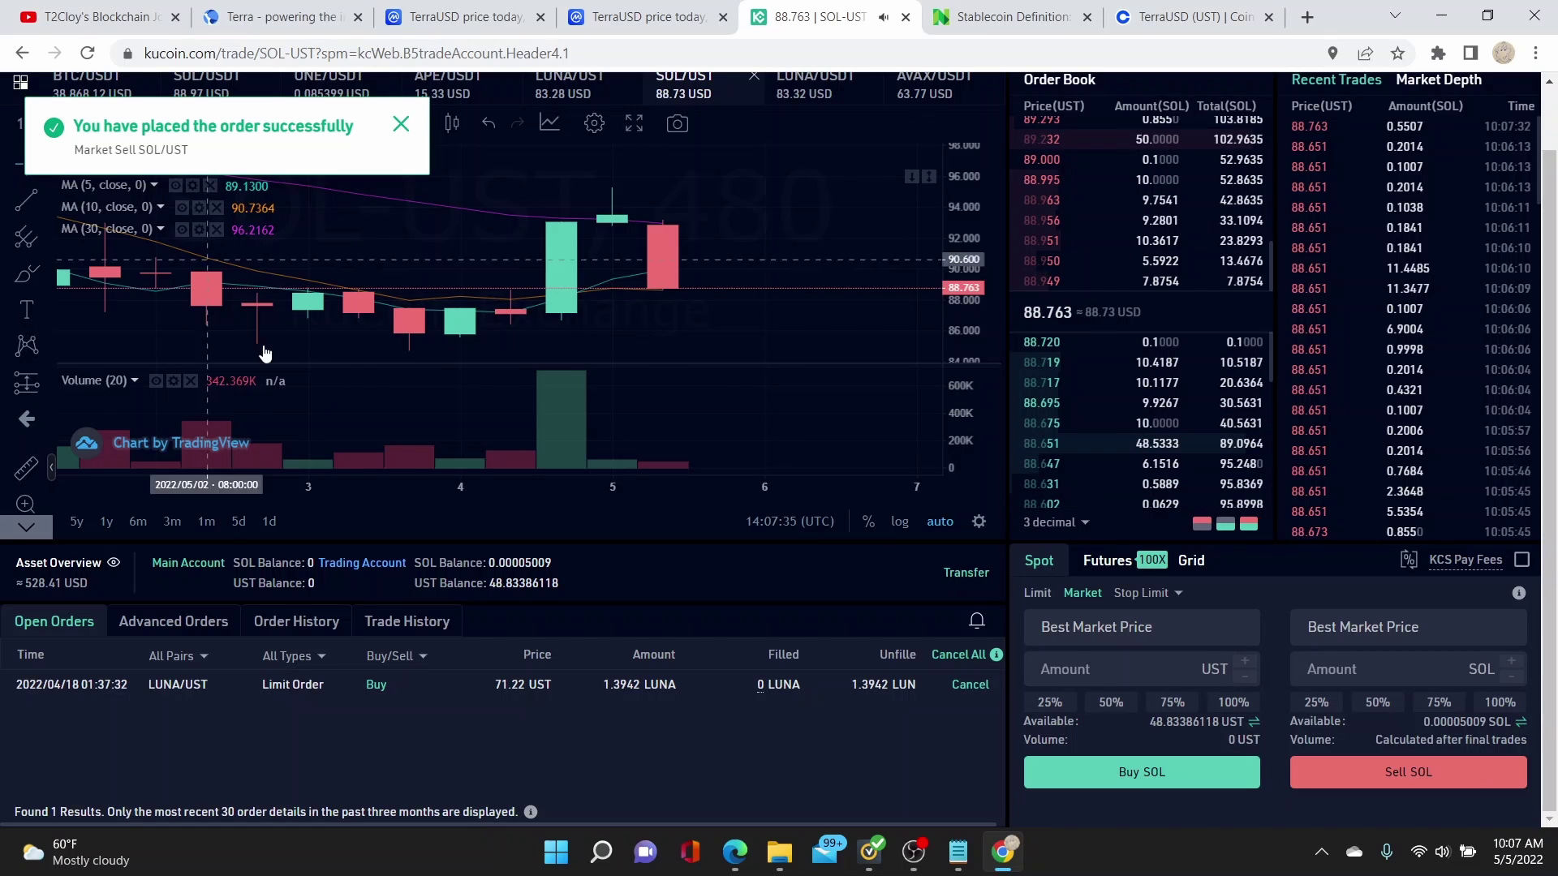
pyautogui.click(401, 123)
pyautogui.scroll(2, 1248, 324)
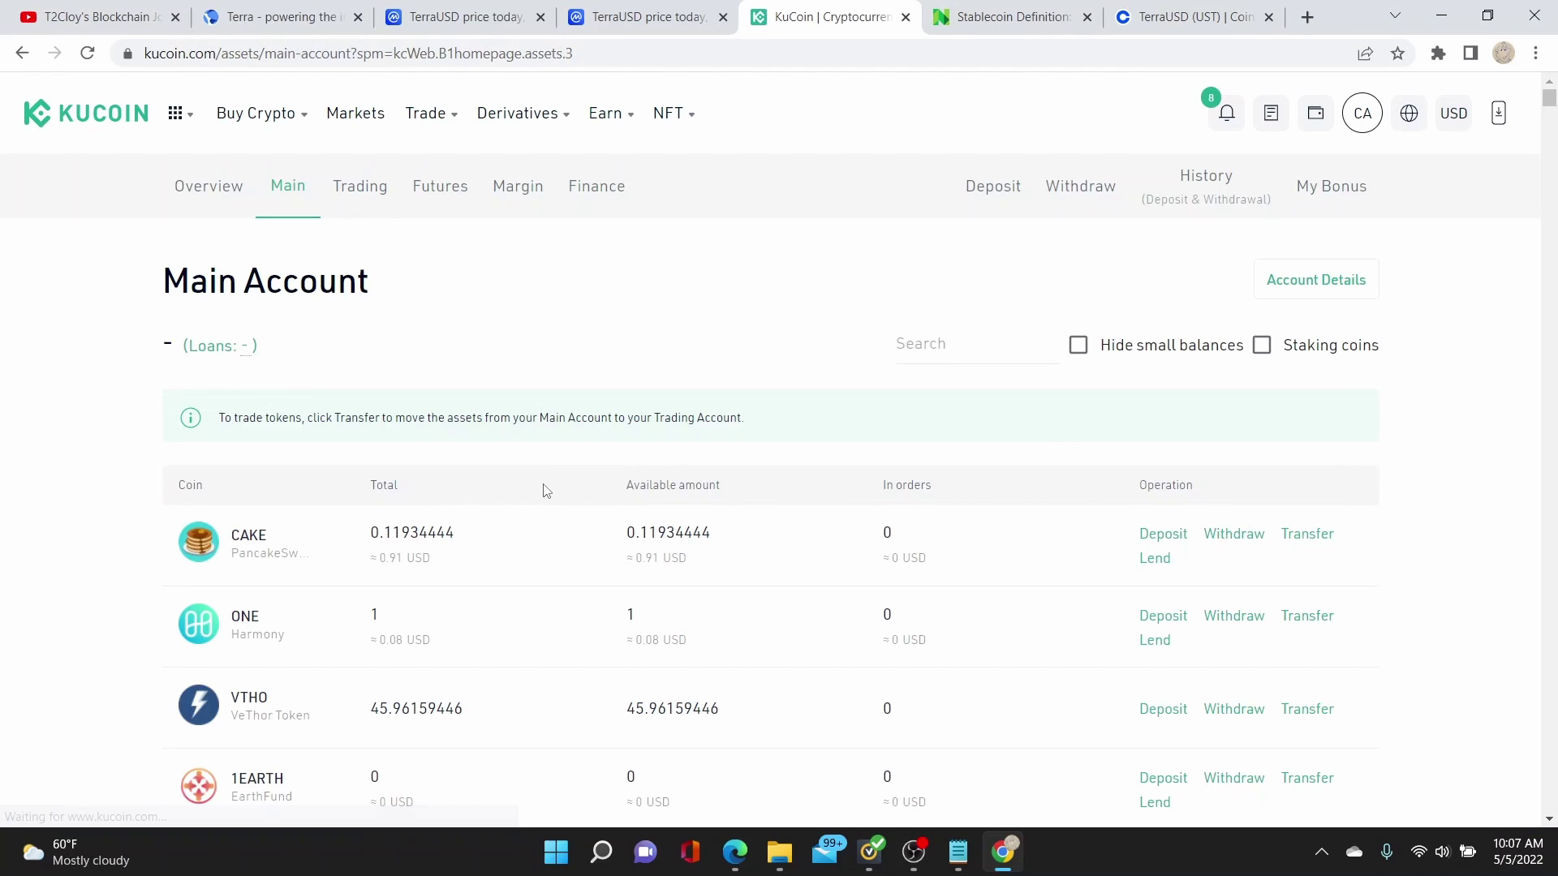
# Step: Show the Trading Account balances with 48.83386118 UST available on the UST row
pyautogui.scroll(-2, 550, 536)
pyautogui.scroll(2, 550, 535)
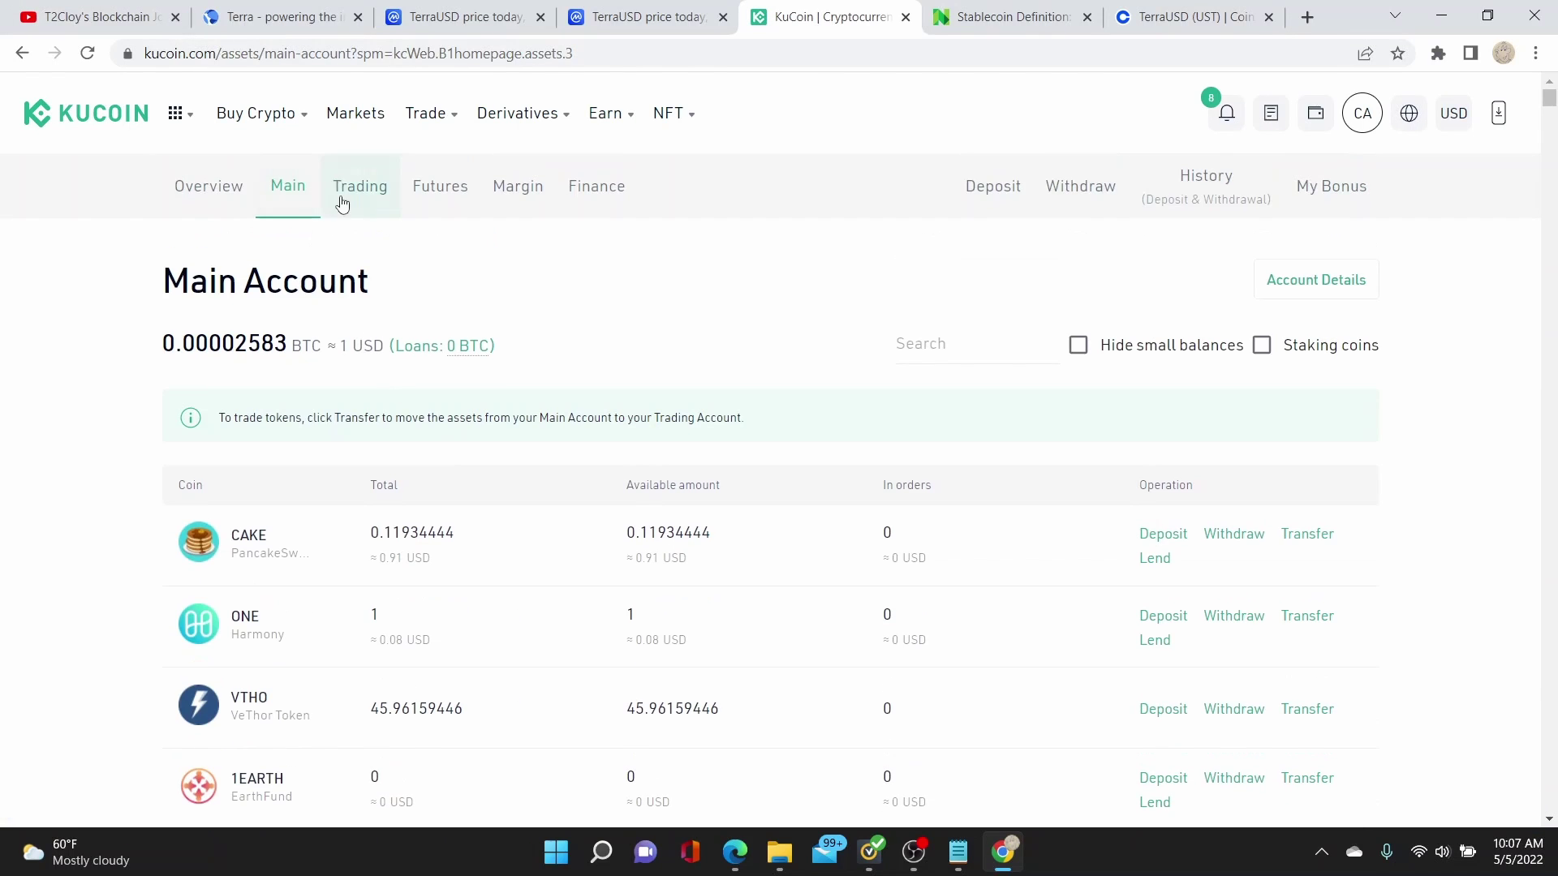
pyautogui.click(344, 203)
pyautogui.scroll(-2, 801, 502)
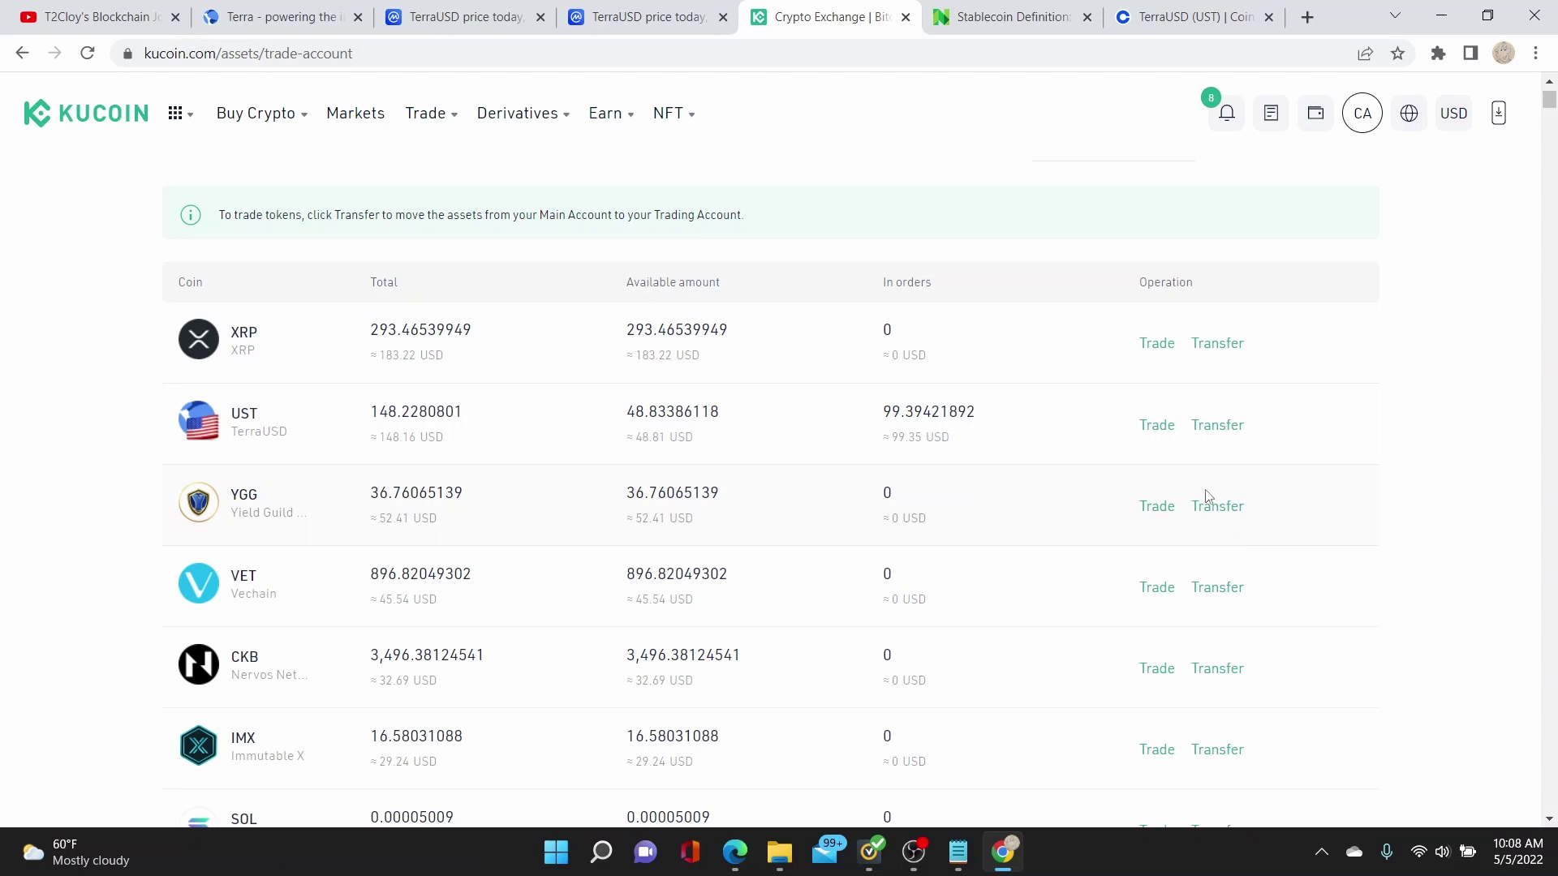
# Step: Transfer the full 48.83386118 available UST from the Trading Account to the Main Account
pyautogui.click(1226, 437)
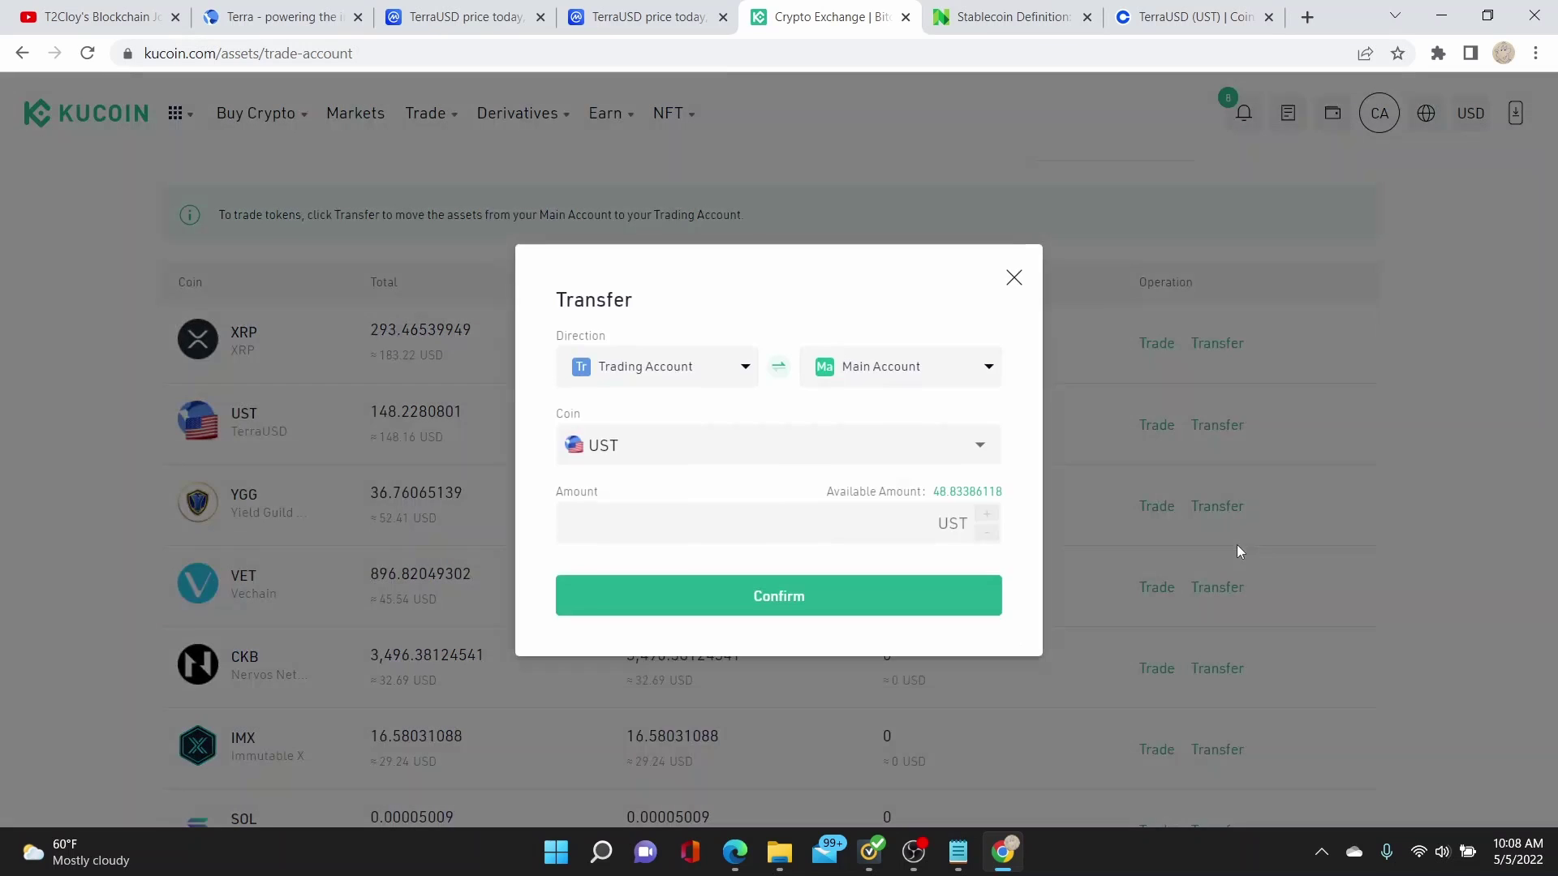
pyautogui.click(988, 493)
pyautogui.click(853, 597)
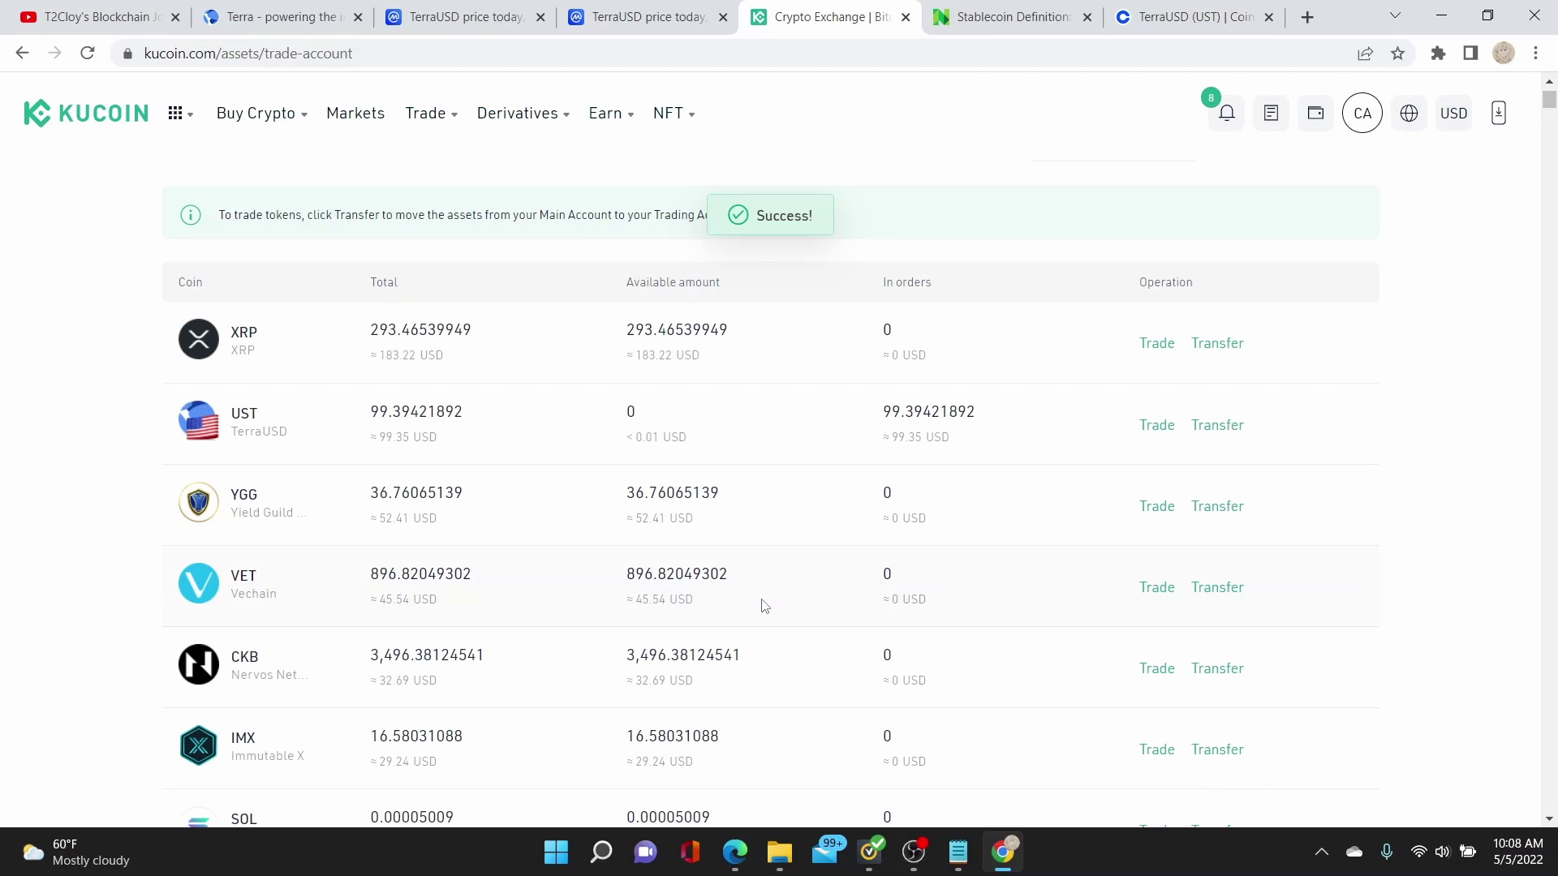
# Step: Check the UST arrived in the Main Account, then return to the Trading Account balances
pyautogui.scroll(3, 536, 498)
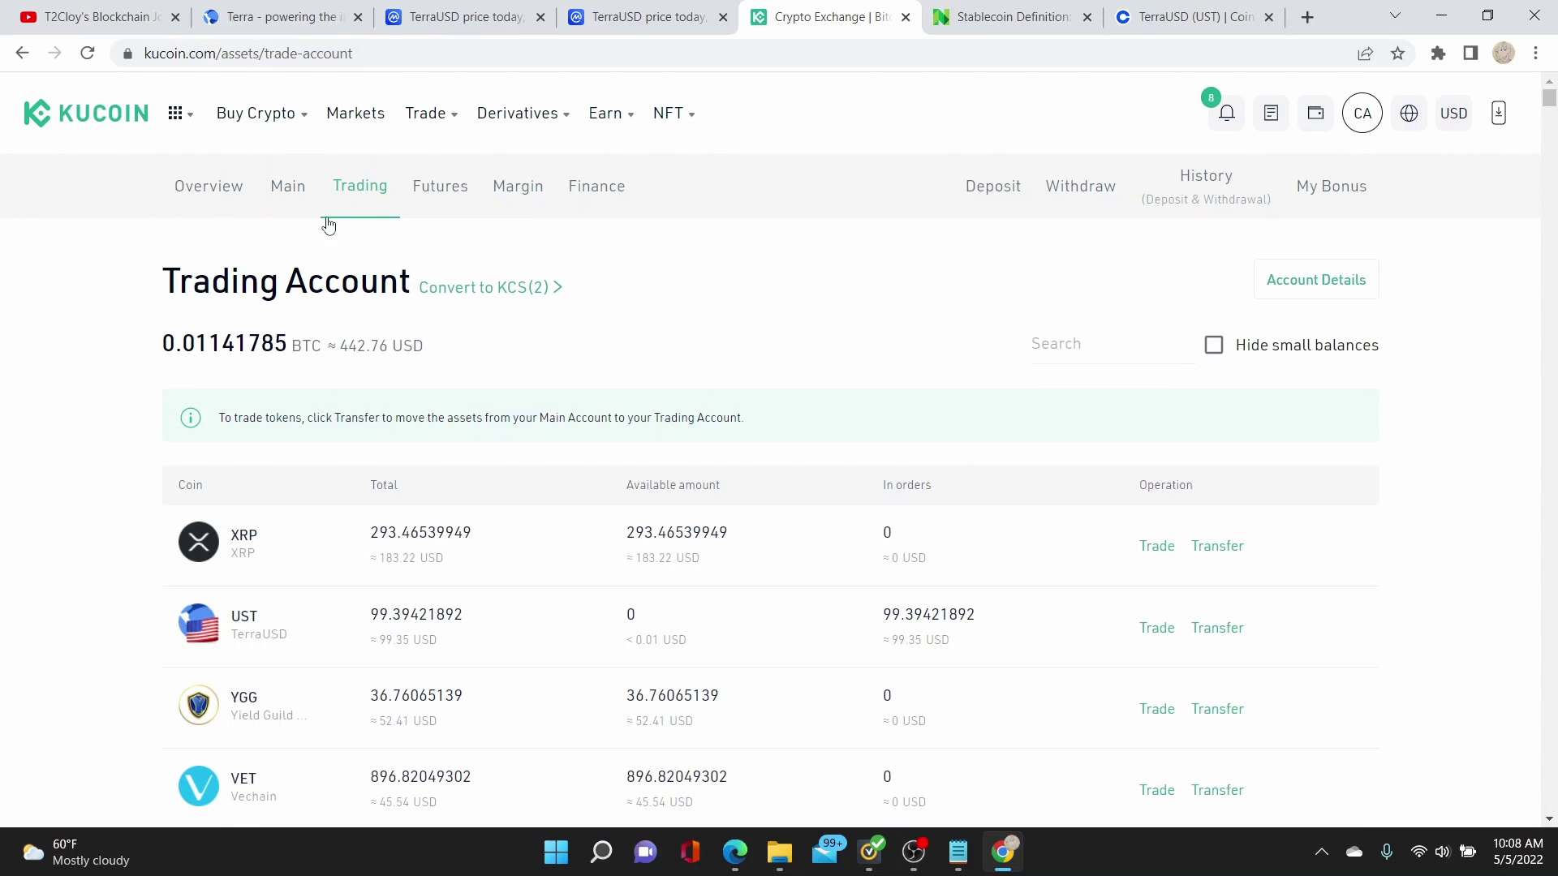
pyautogui.click(288, 188)
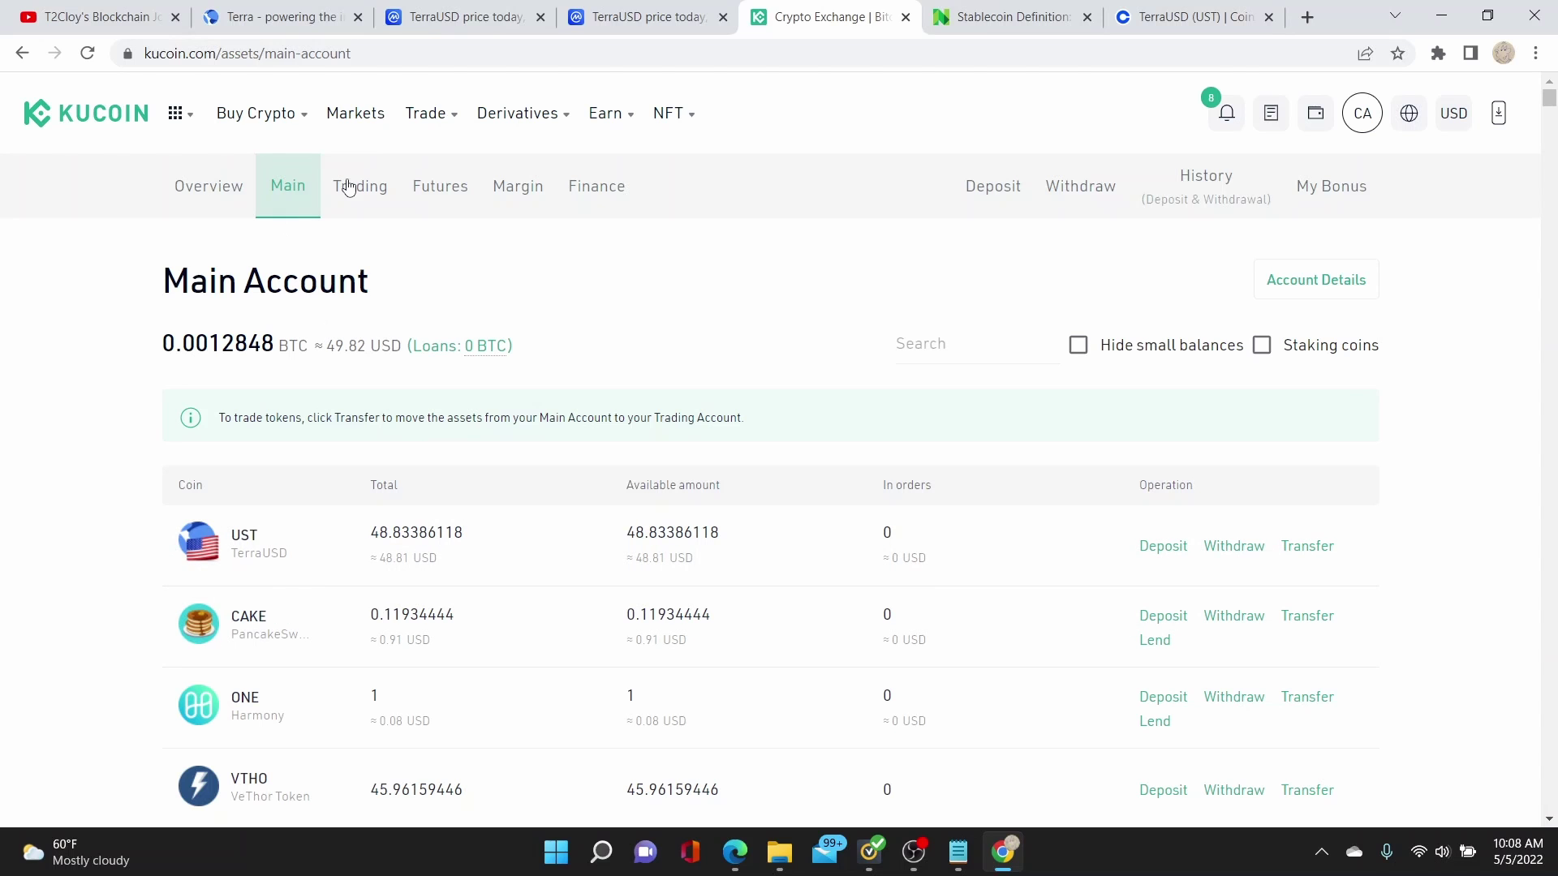
pyautogui.click(362, 187)
pyautogui.scroll(-3, 478, 577)
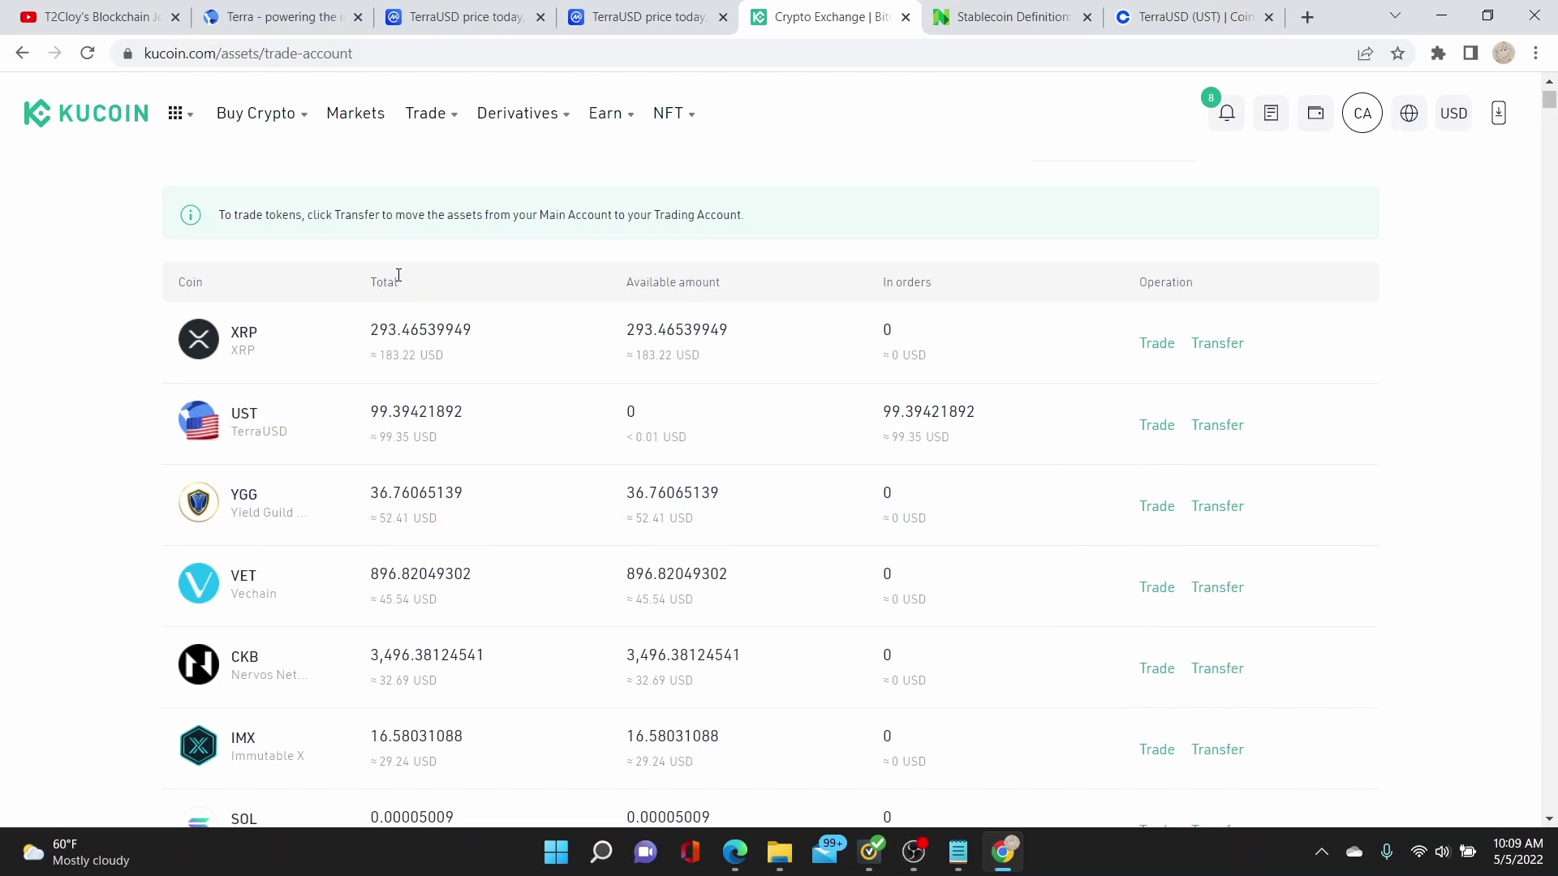
# Step: Open the Main Account asset list from the assets menu, showing 48.83386118 UST
pyautogui.moveTo(447, 120)
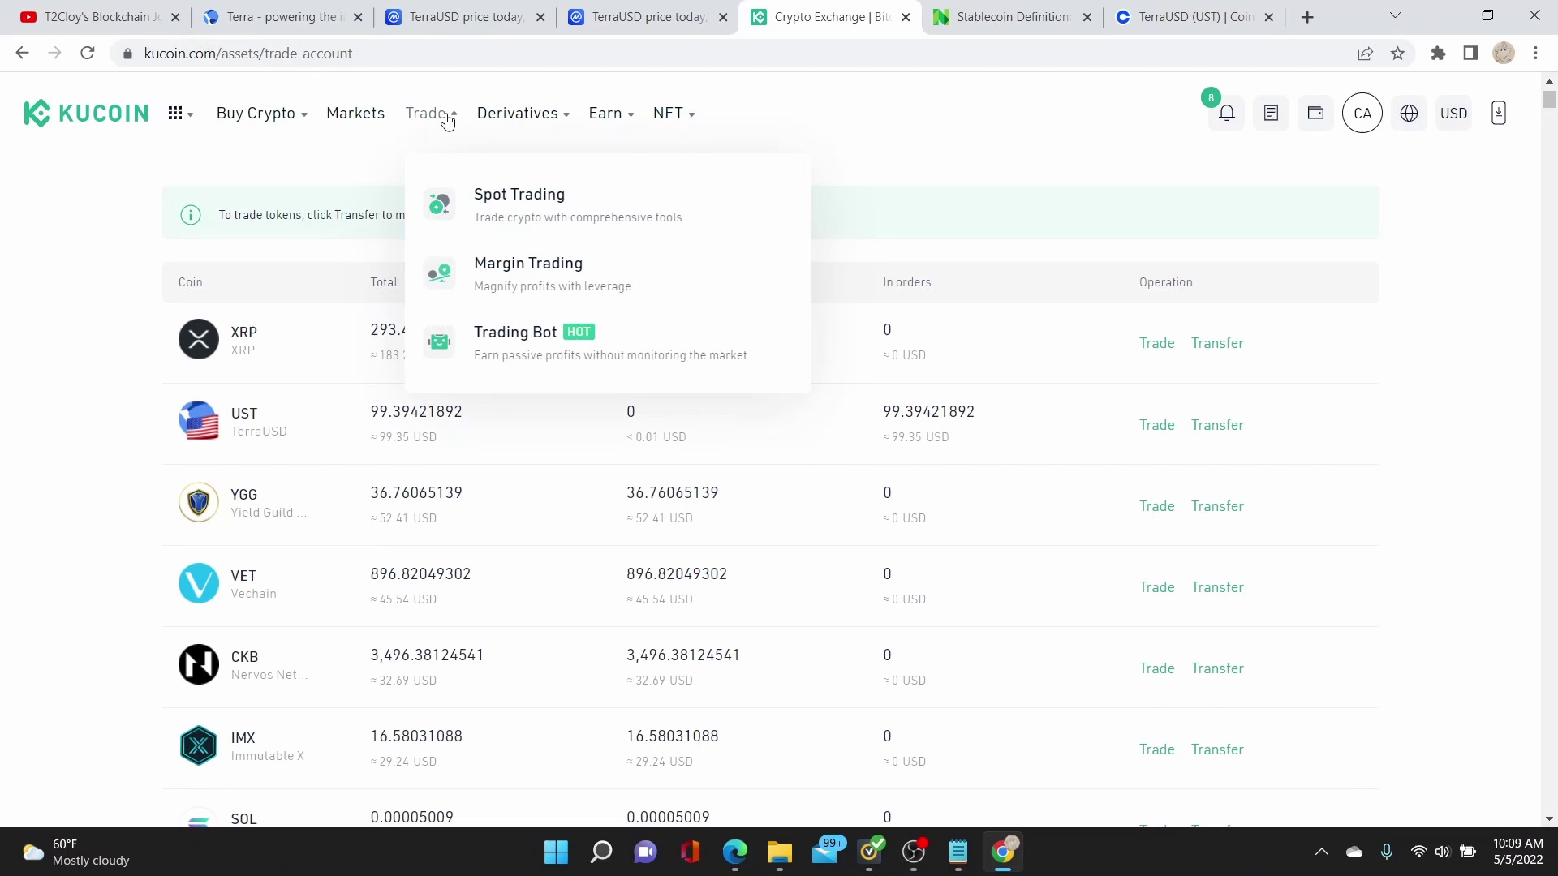
pyautogui.click(469, 197)
pyautogui.moveTo(860, 871)
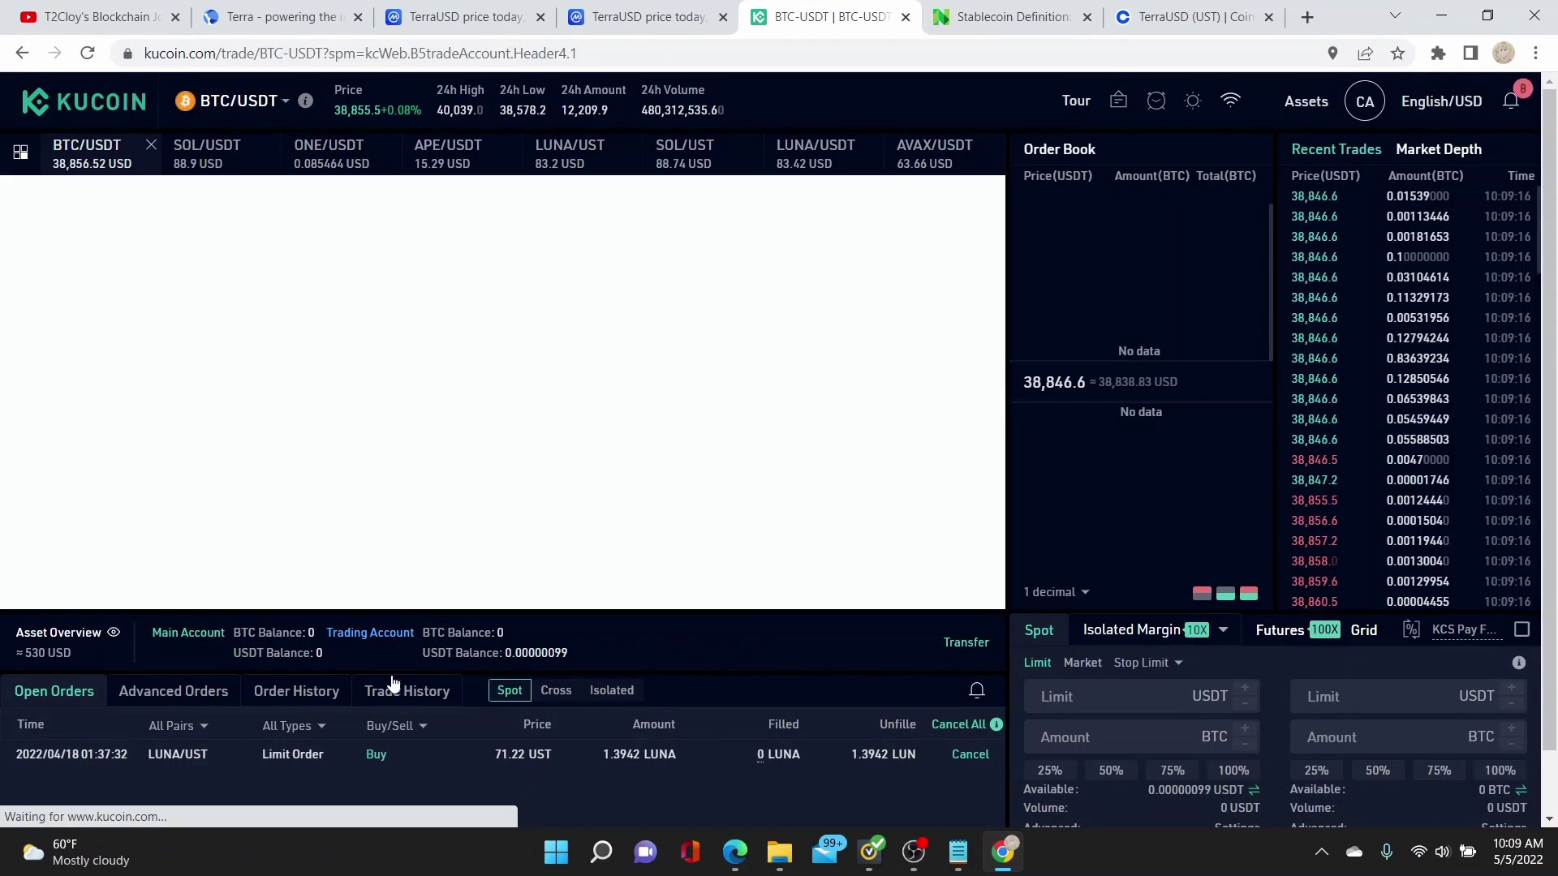
pyautogui.scroll(-1, 405, 665)
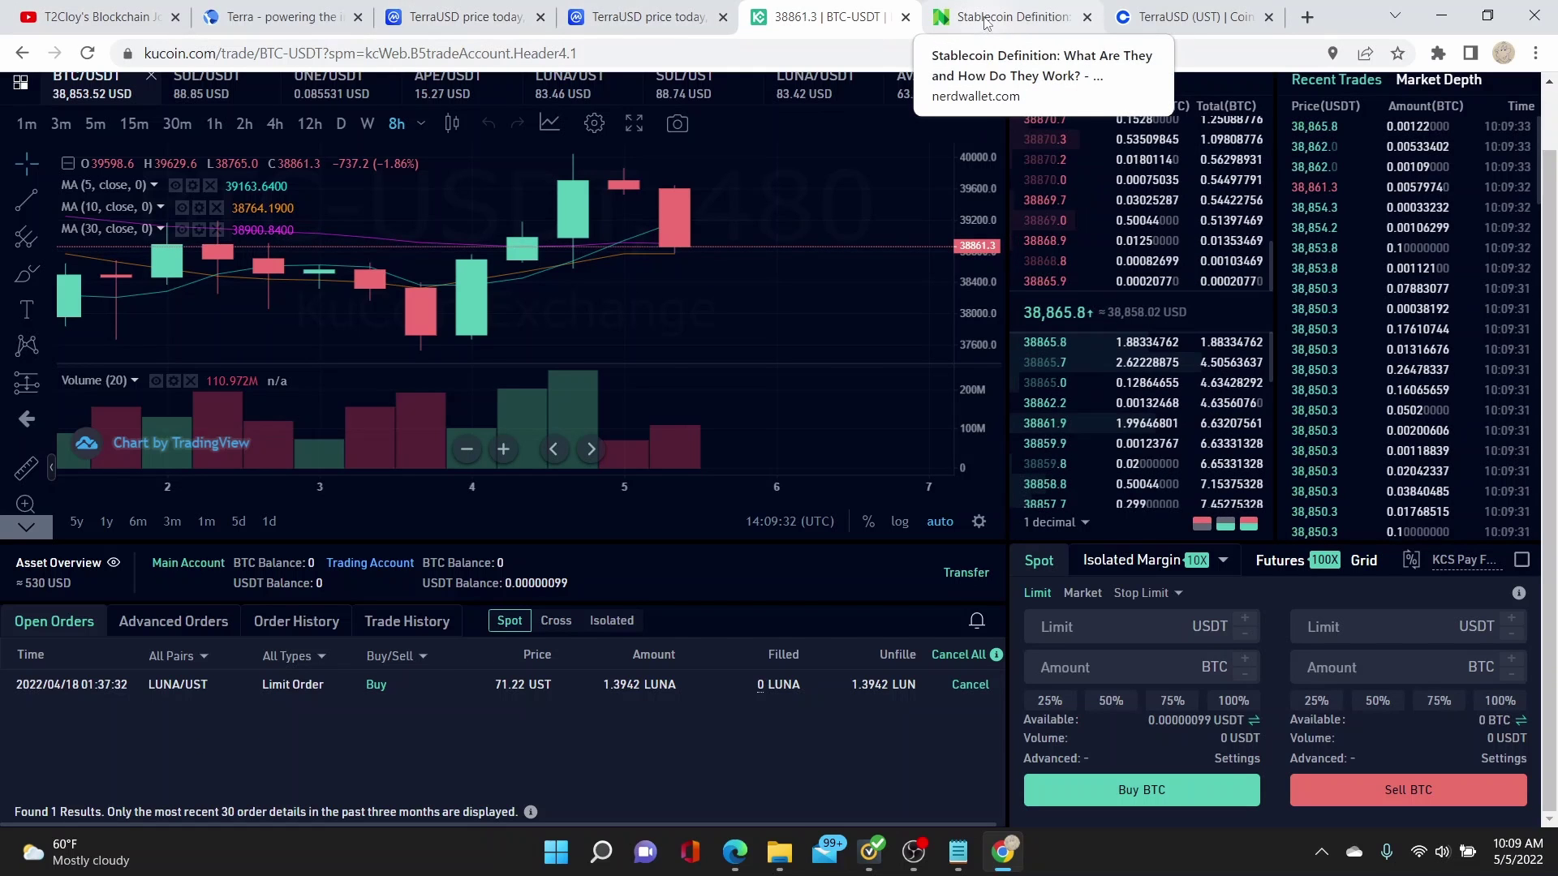
pyautogui.scroll(1, 1556, 399)
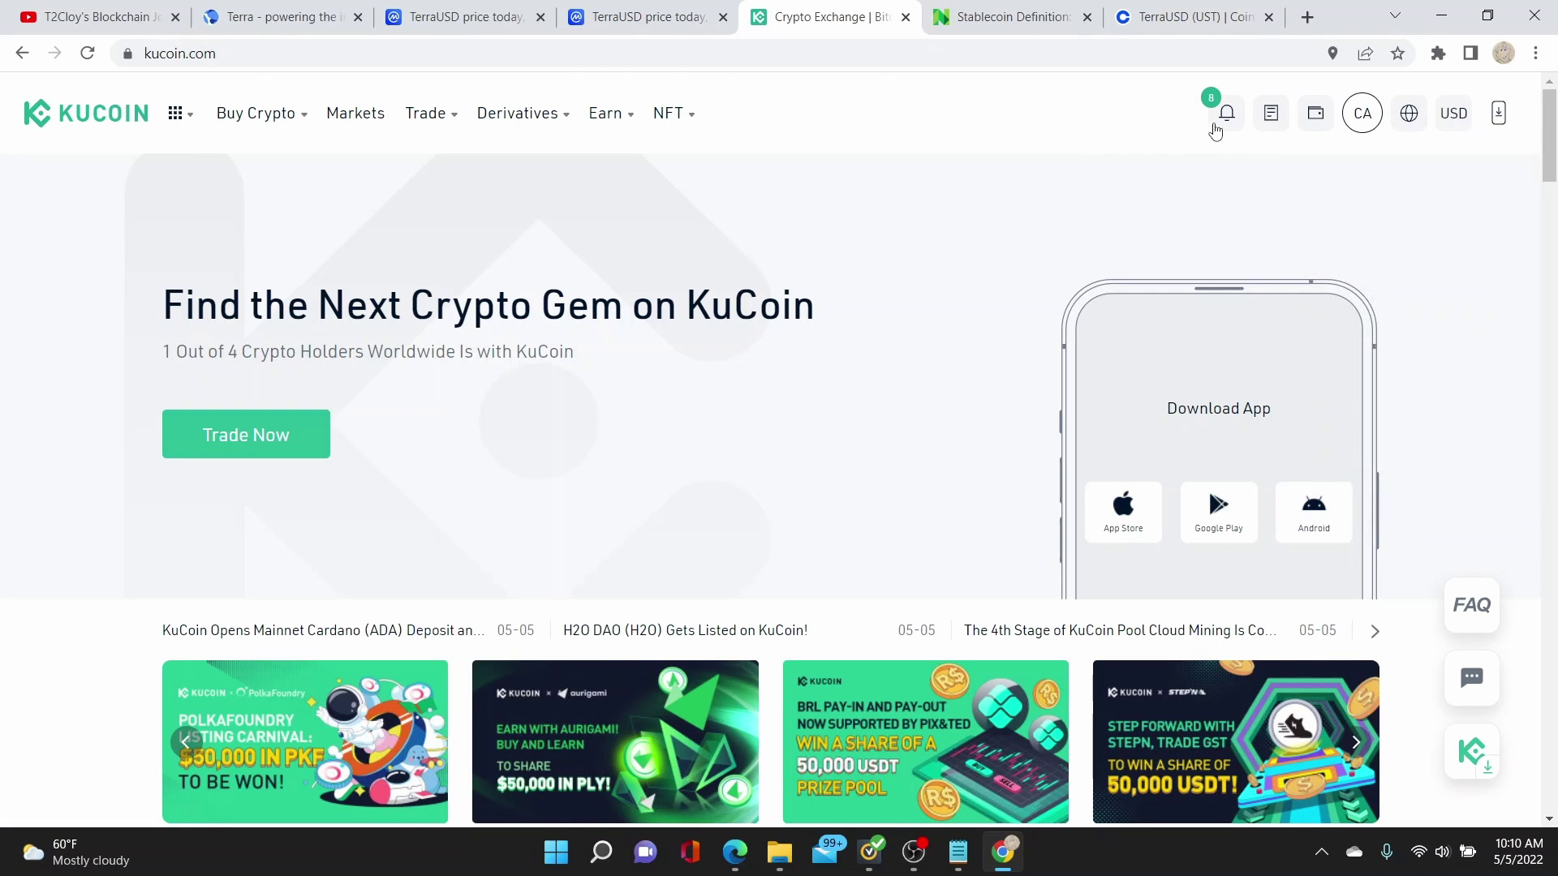
pyautogui.moveTo(1313, 126)
pyautogui.click(1231, 344)
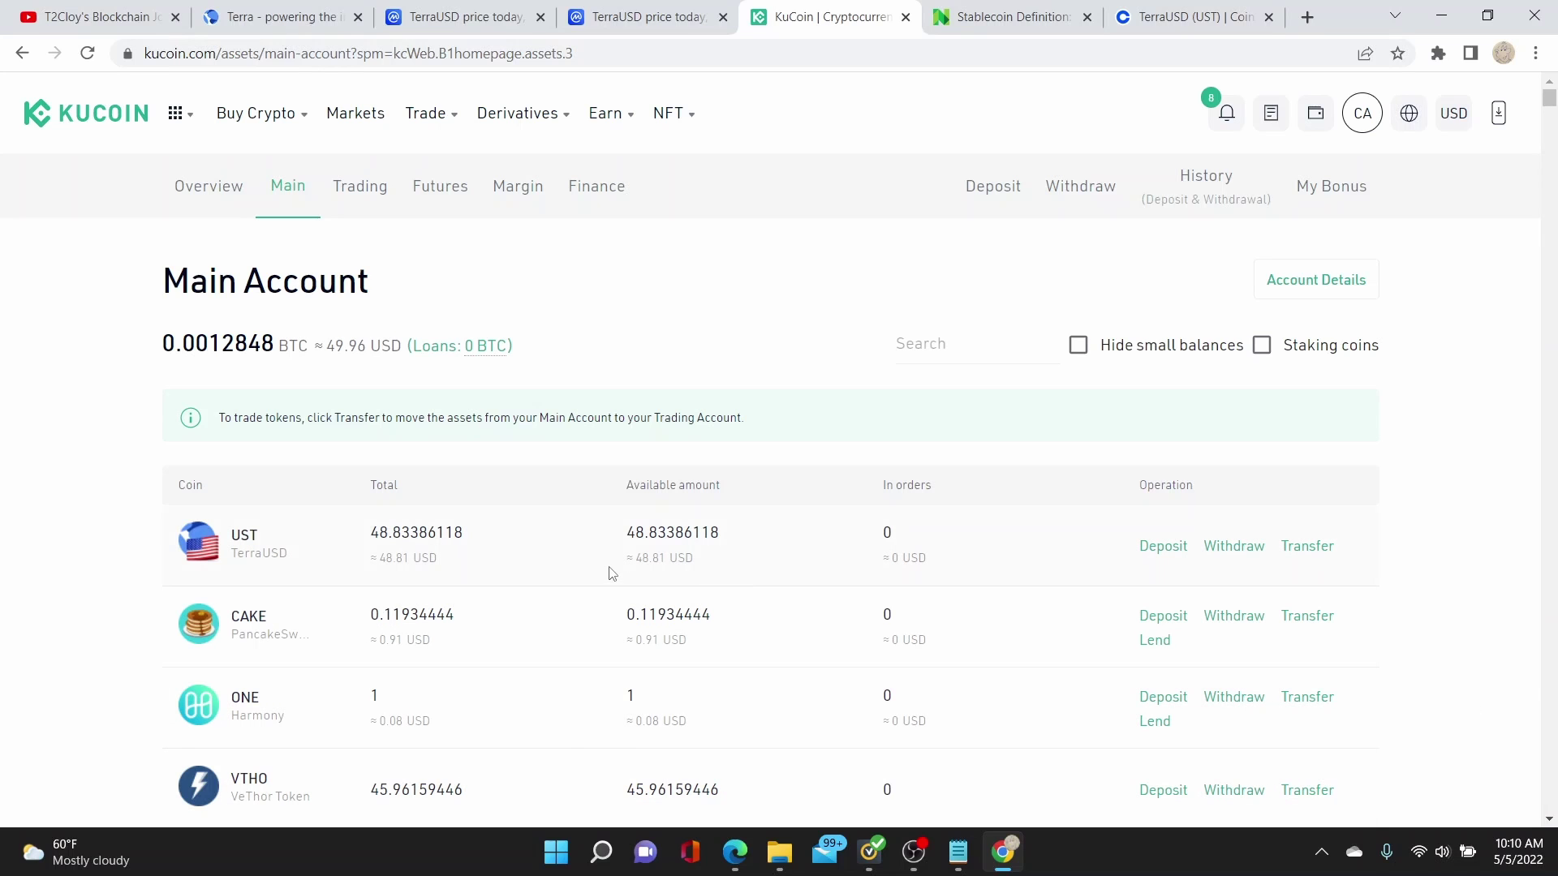
# Step: Start a UST withdrawal and paste the copied Terra Station wallet address as the destination
pyautogui.click(1215, 549)
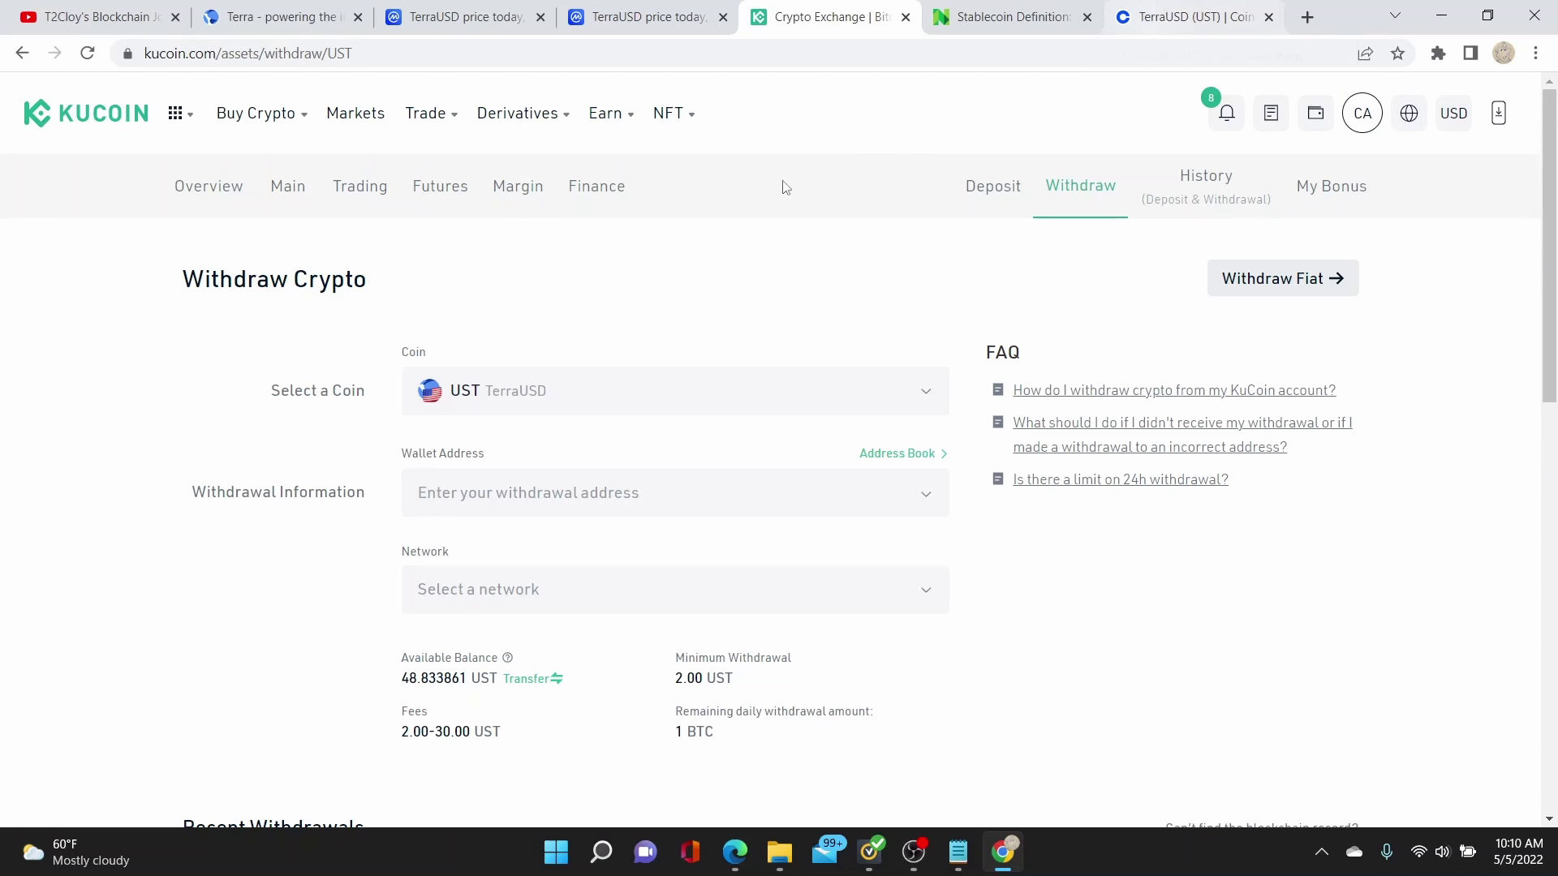
pyautogui.click(1439, 54)
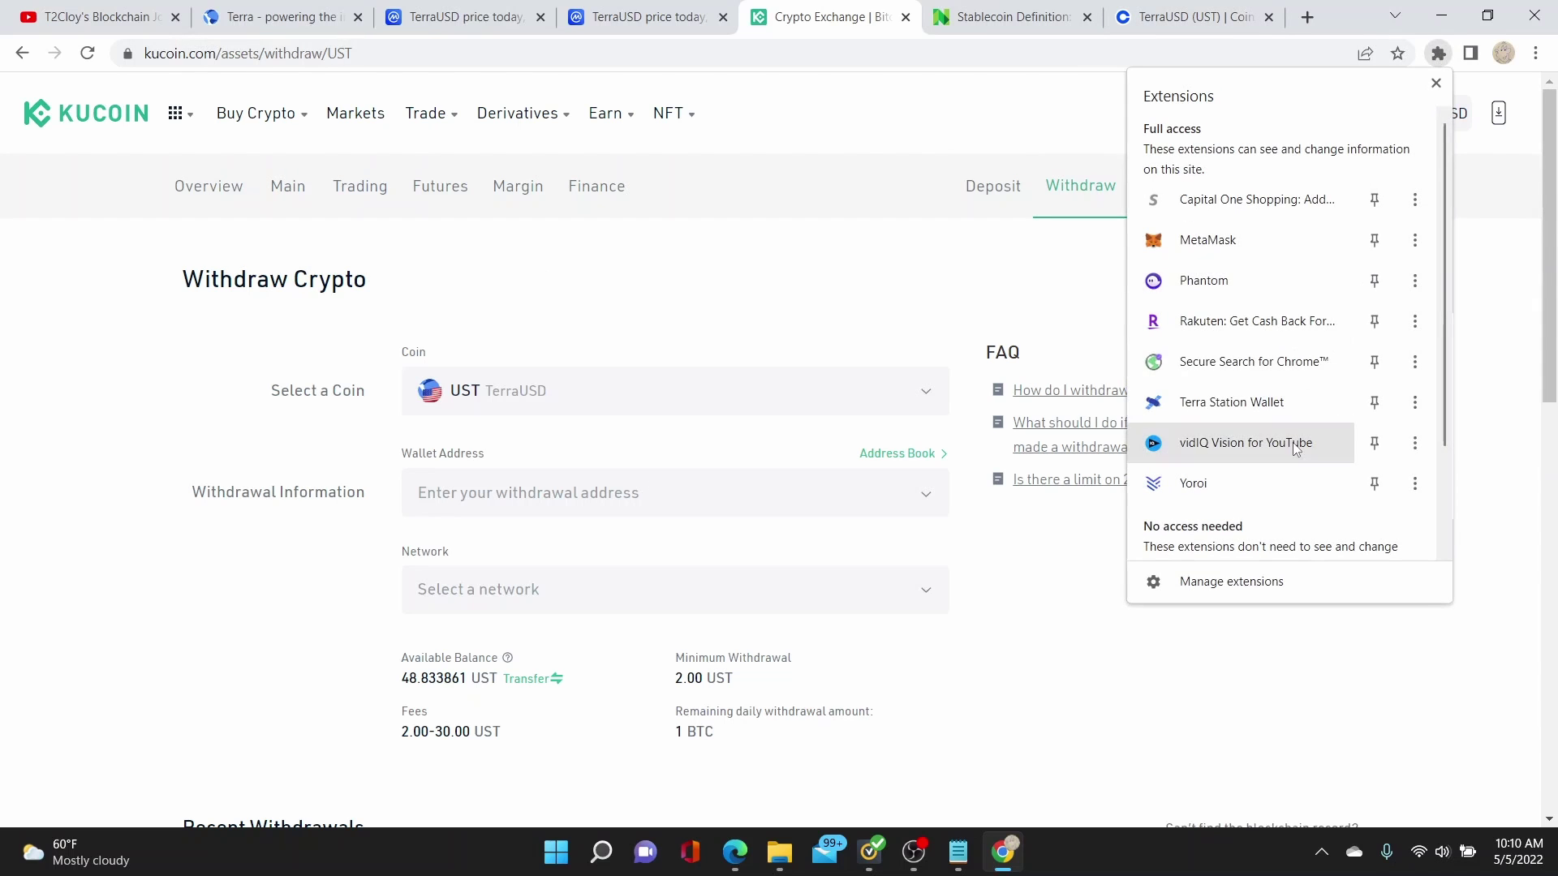
pyautogui.click(1292, 405)
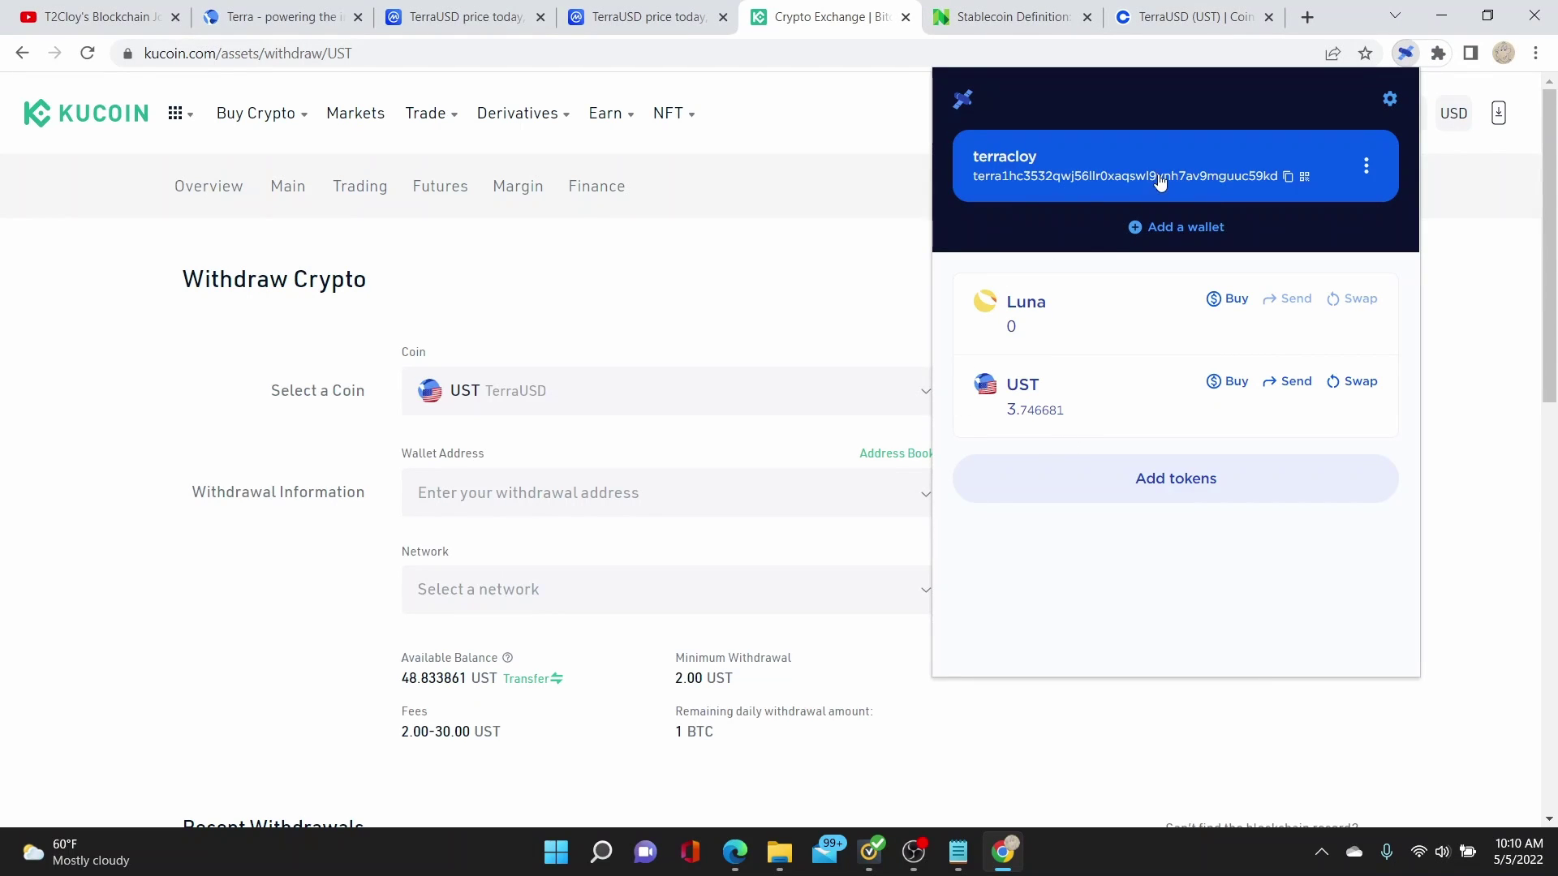
pyautogui.click(1287, 177)
pyautogui.click(530, 492)
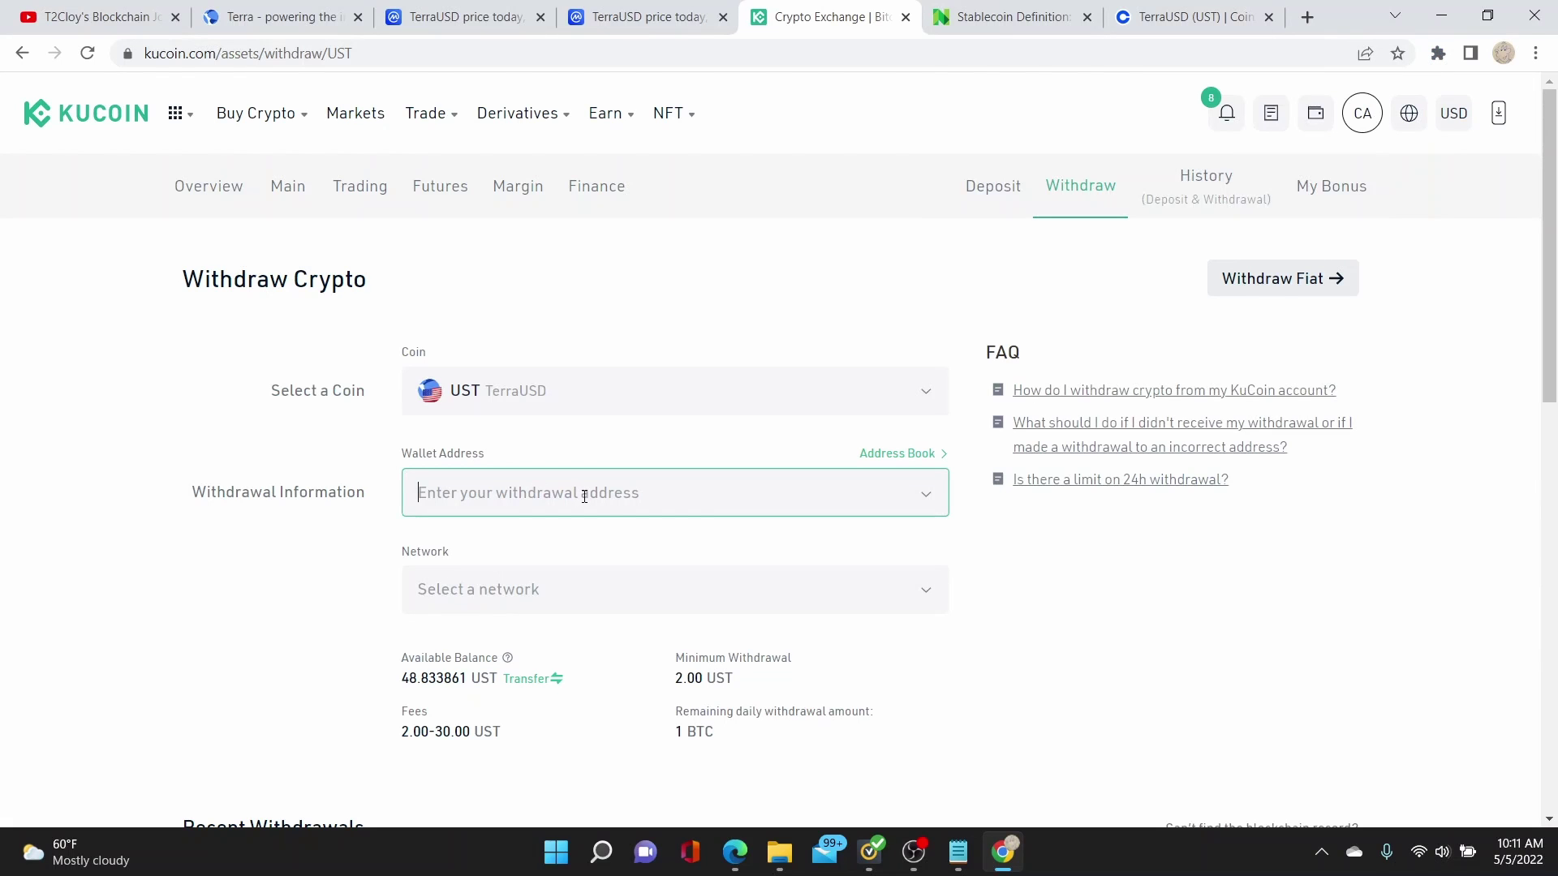
pyautogui.hotkey('ctrl', 'v')
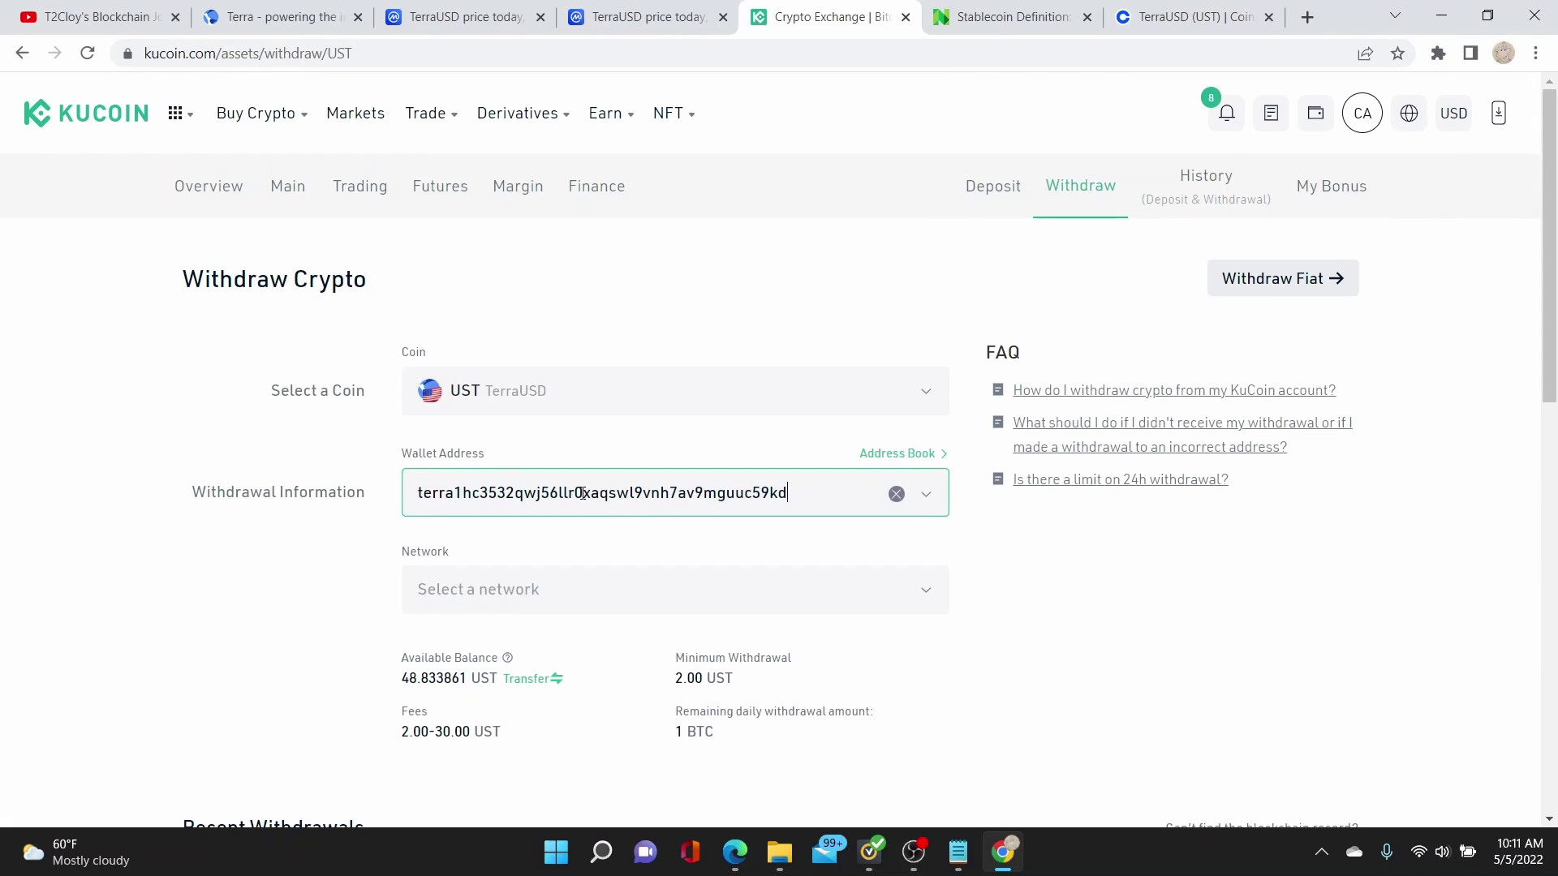
pyautogui.click(681, 539)
pyautogui.scroll(-2, 698, 486)
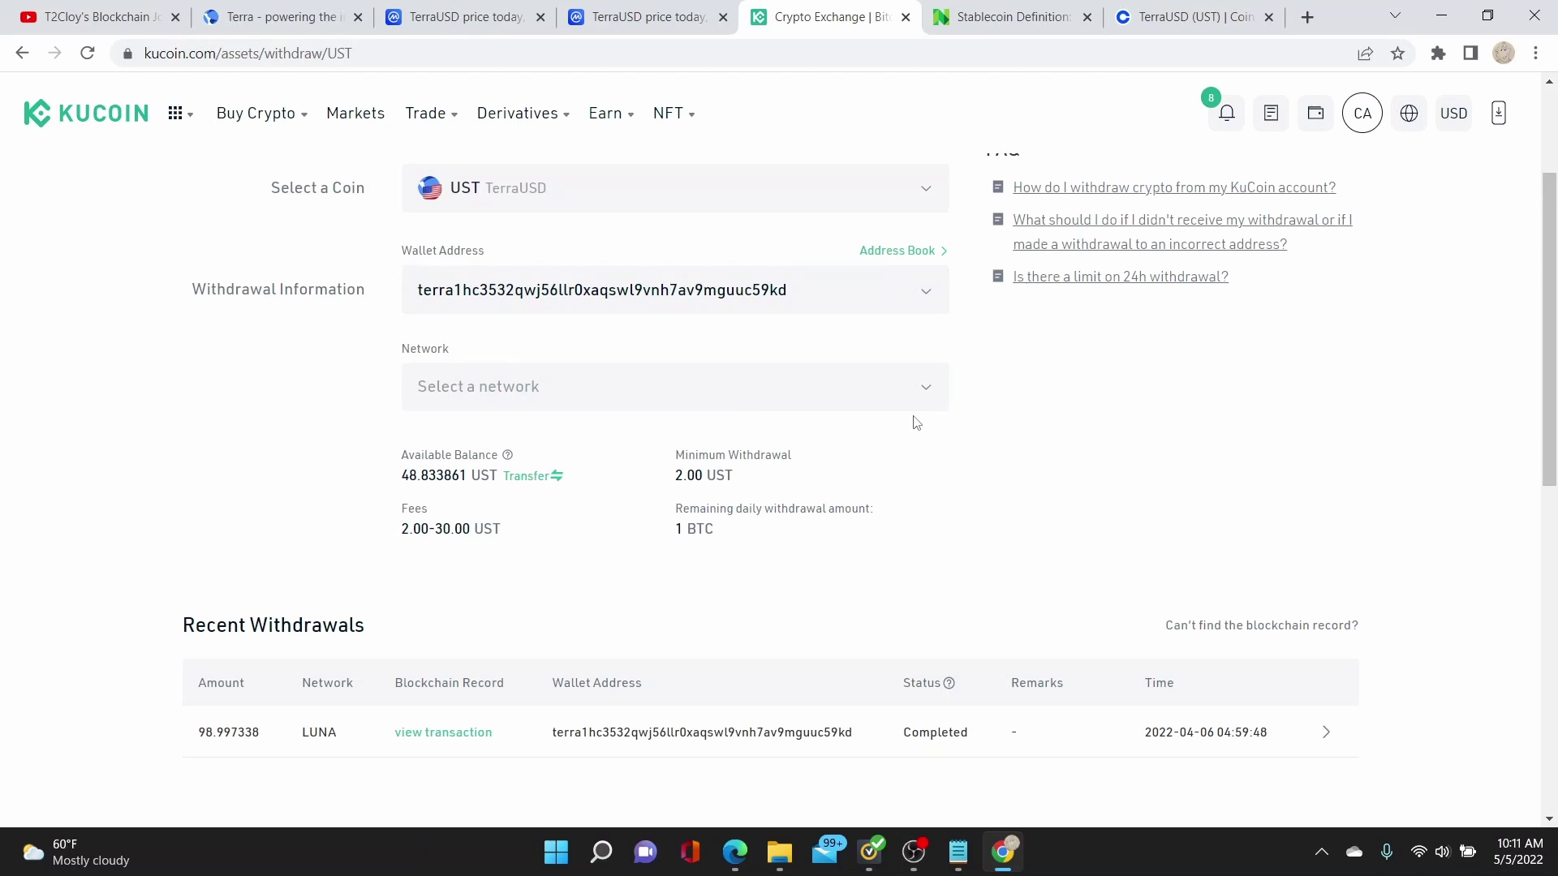
# Step: Choose the LUNA (Terra) network for the UST withdrawal
pyautogui.click(930, 390)
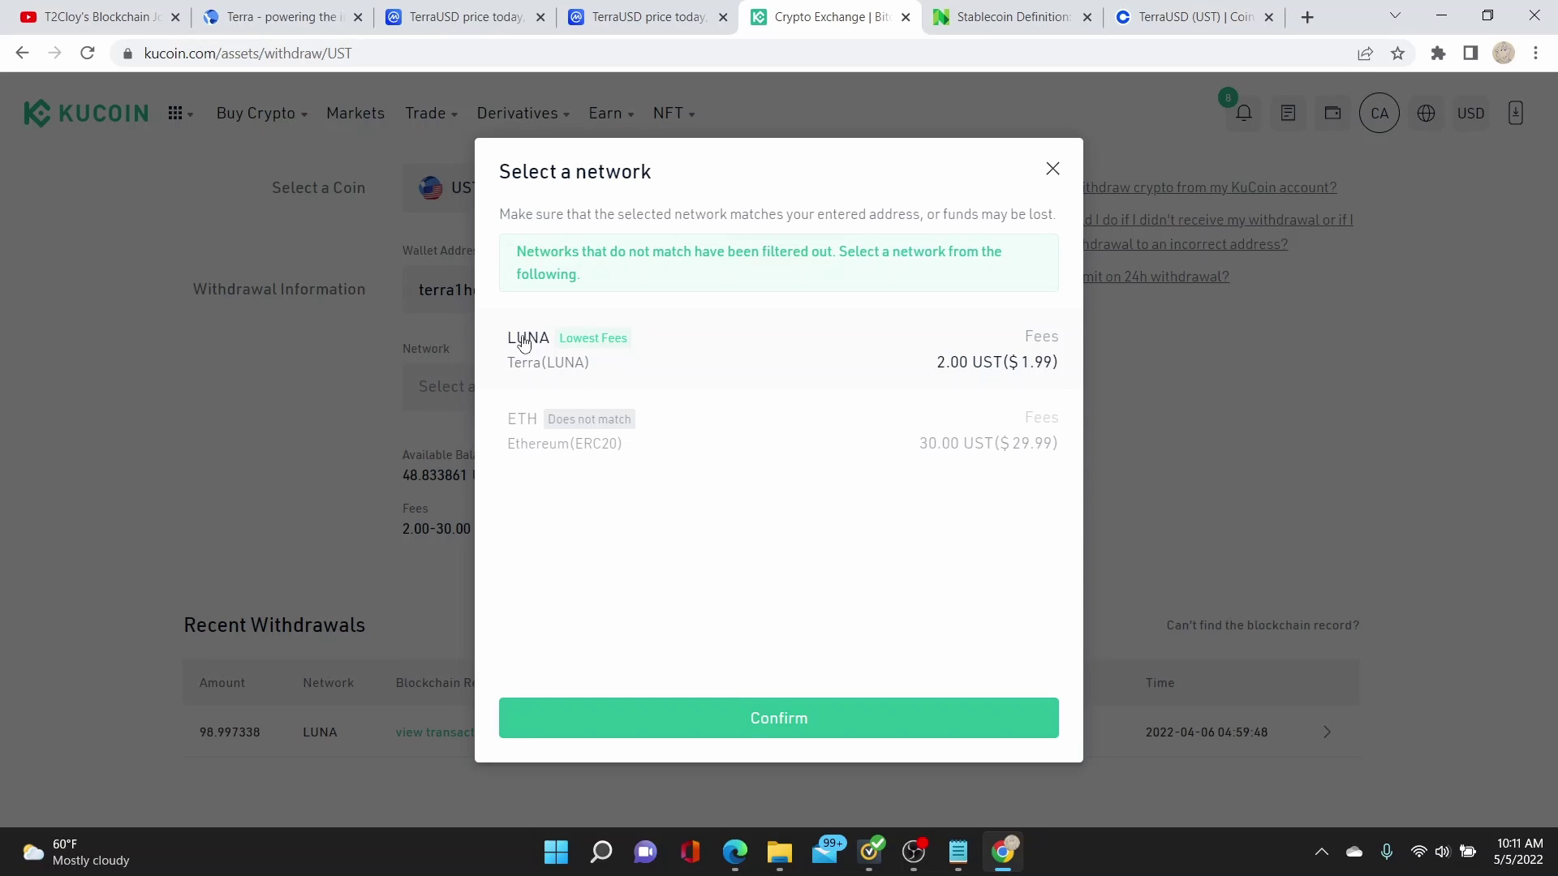
pyautogui.click(726, 719)
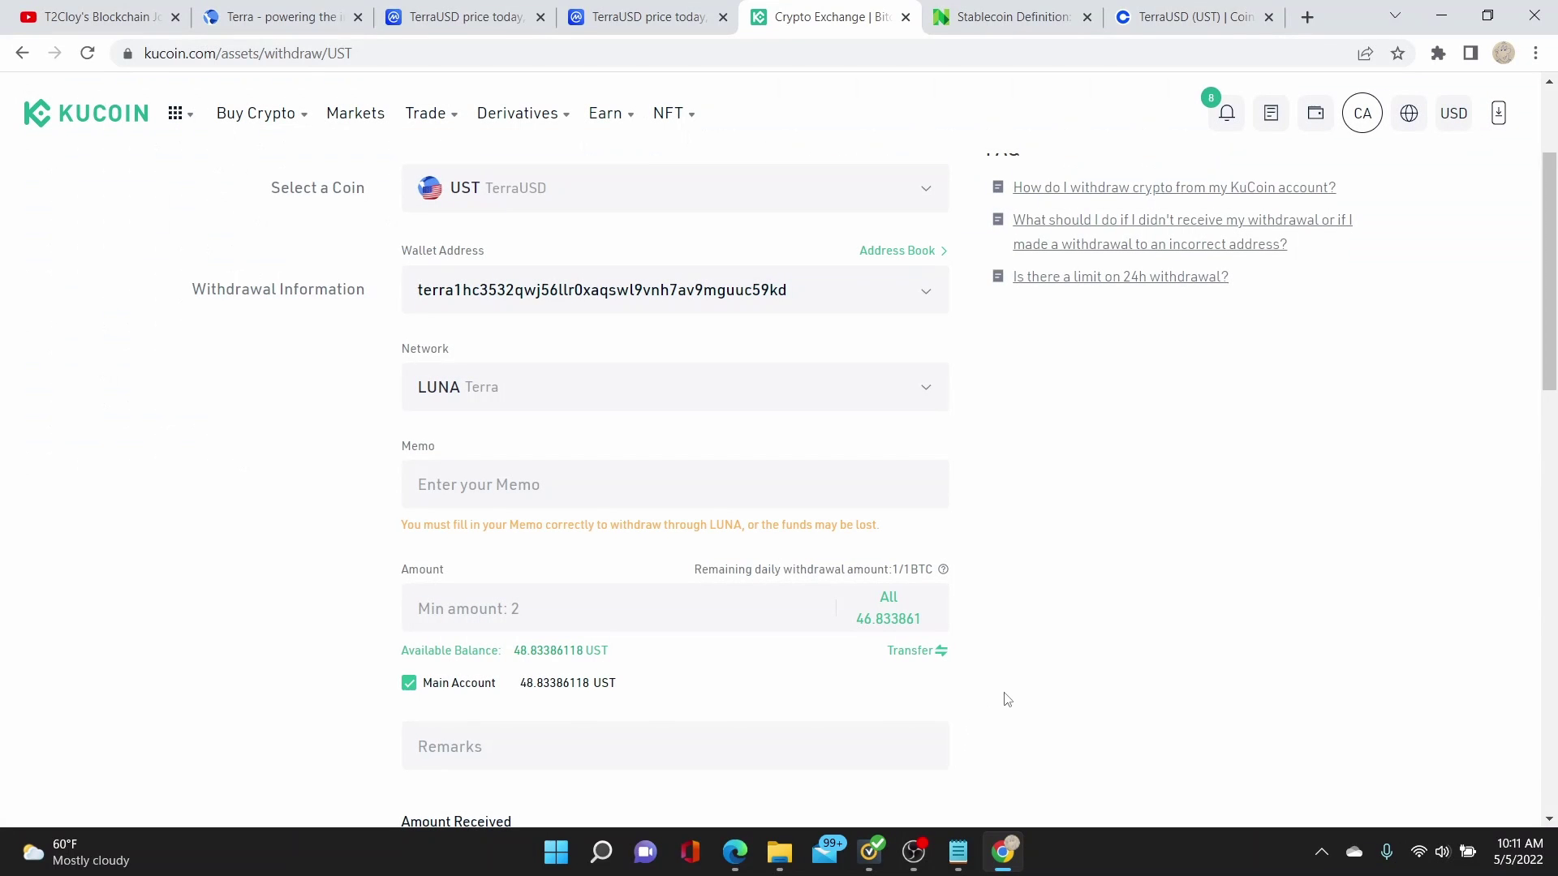
pyautogui.scroll(-3, 978, 803)
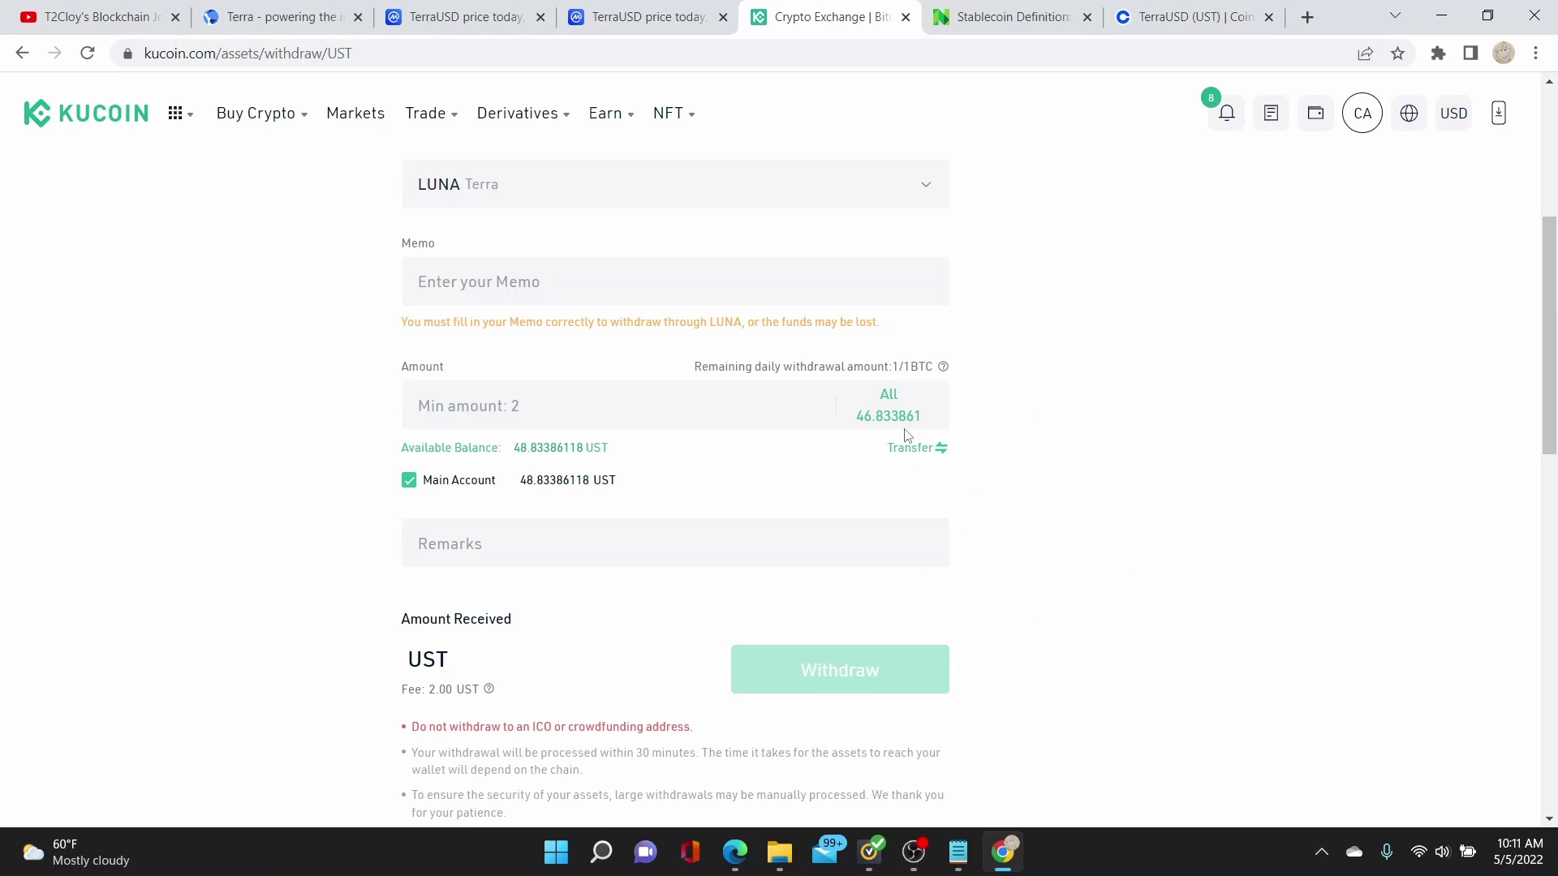
# Step: Set the withdrawal amount to 44.833861 UST, editing down from the full balance
pyautogui.click(888, 401)
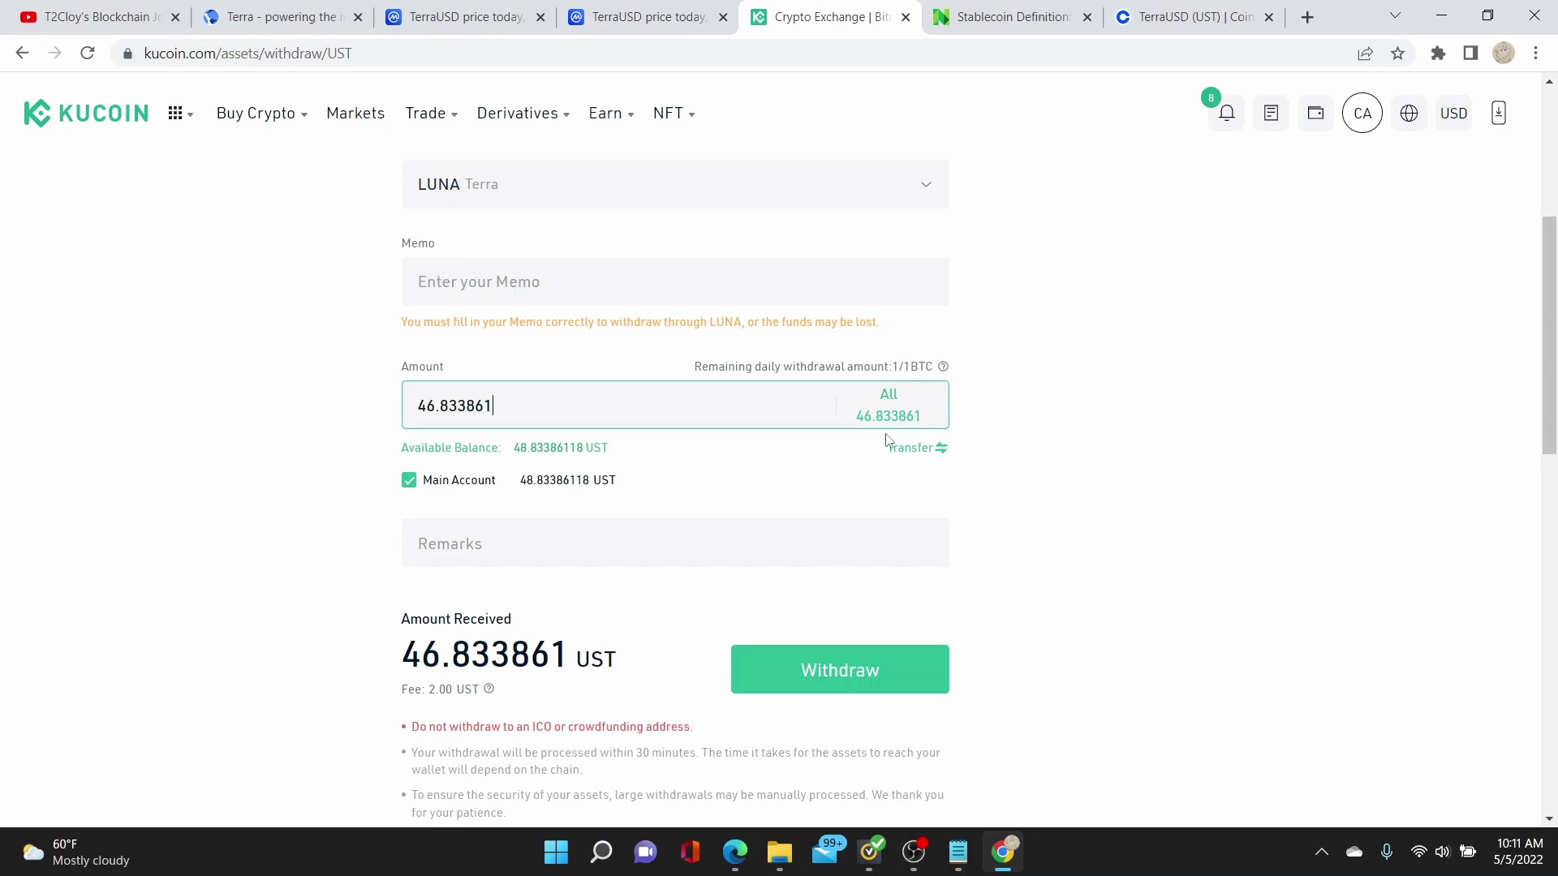
pyautogui.scroll(-2, 804, 670)
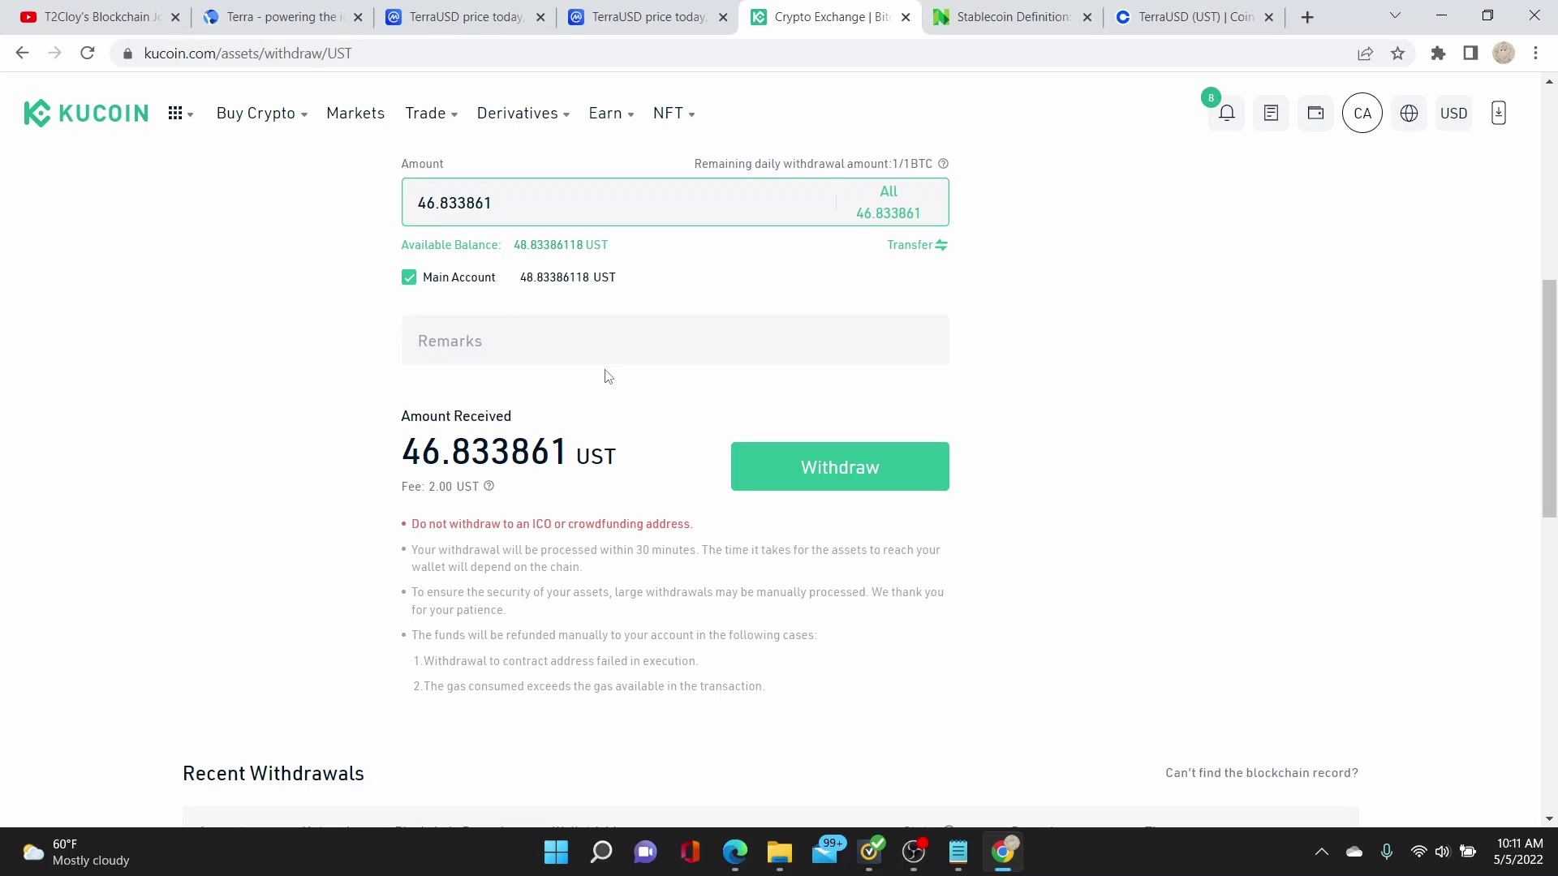
pyautogui.press('BackSpace')
pyautogui.write('4')
pyautogui.scroll(2, 1130, 522)
pyautogui.scroll(2, 749, 277)
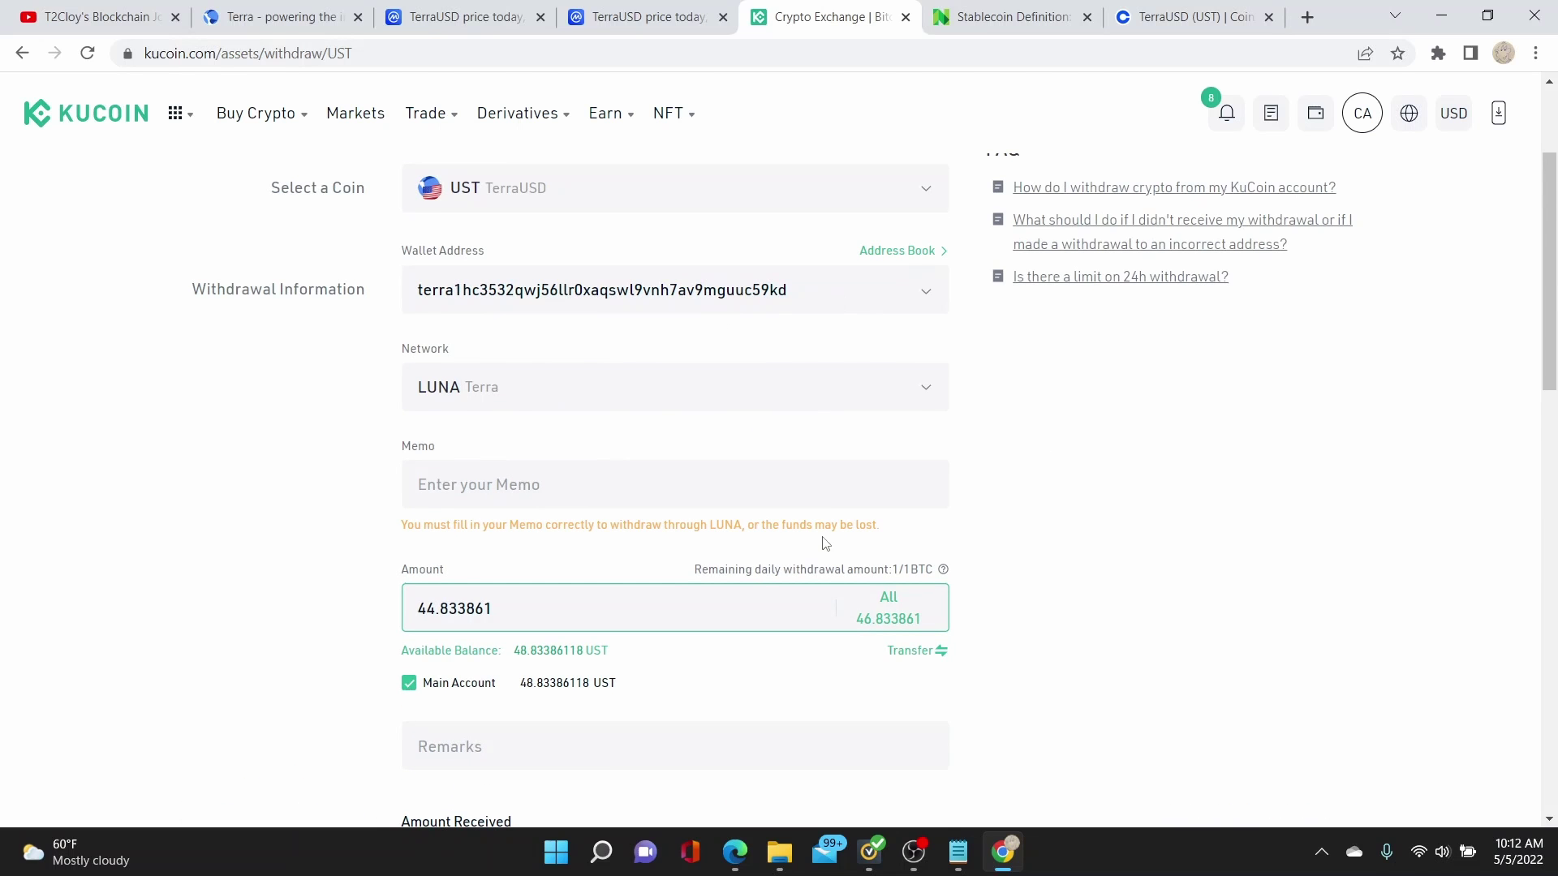
pyautogui.scroll(-4, 826, 542)
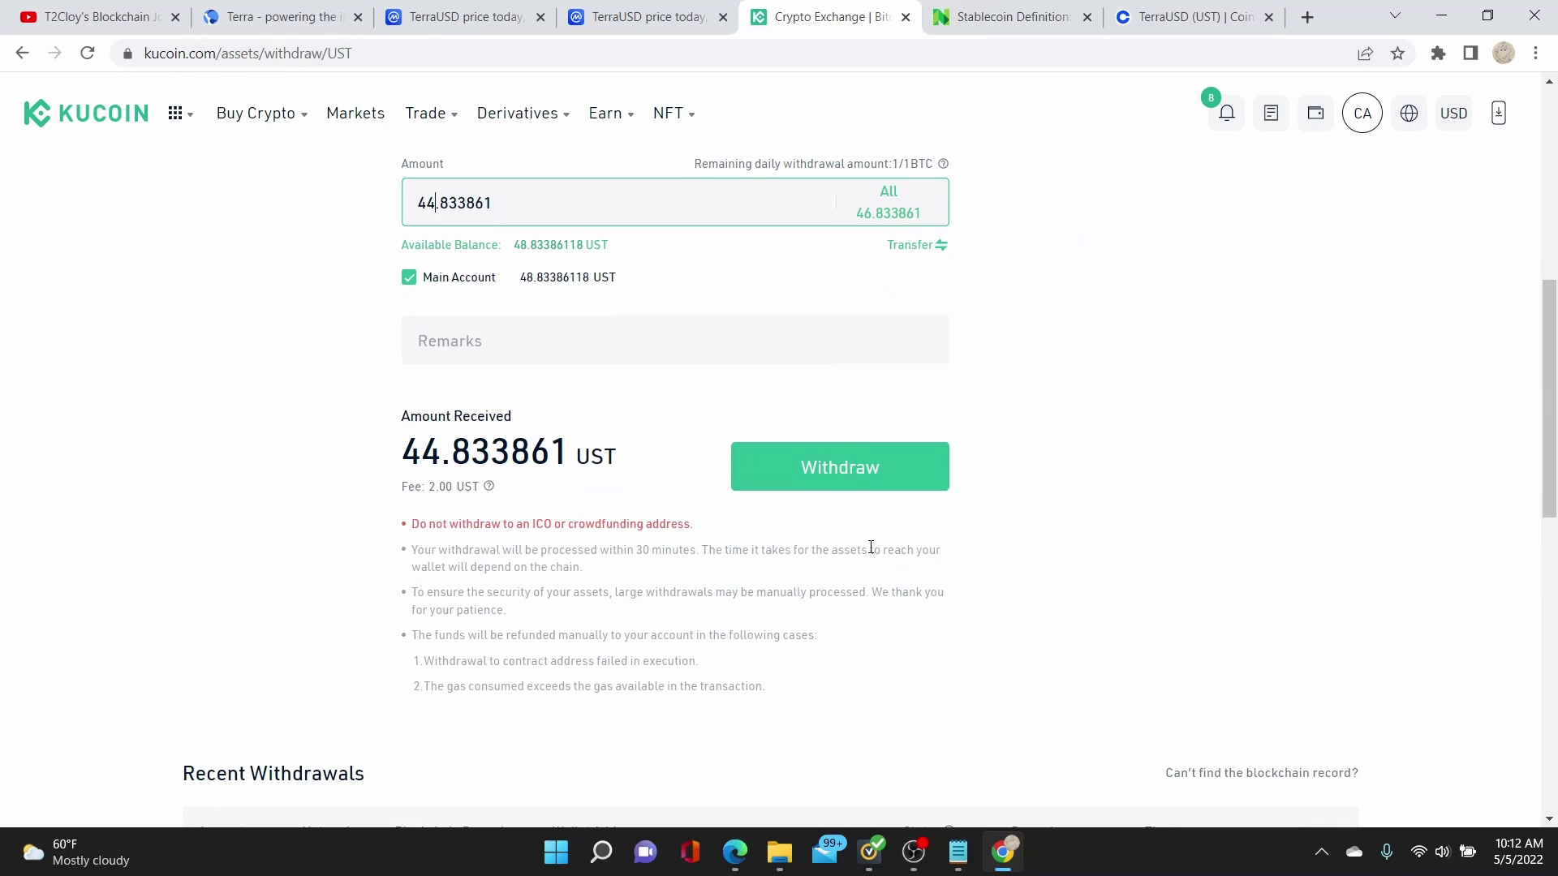
# Step: Submit and confirm the 44.833861 UST withdrawal, entering the trading password
pyautogui.click(885, 471)
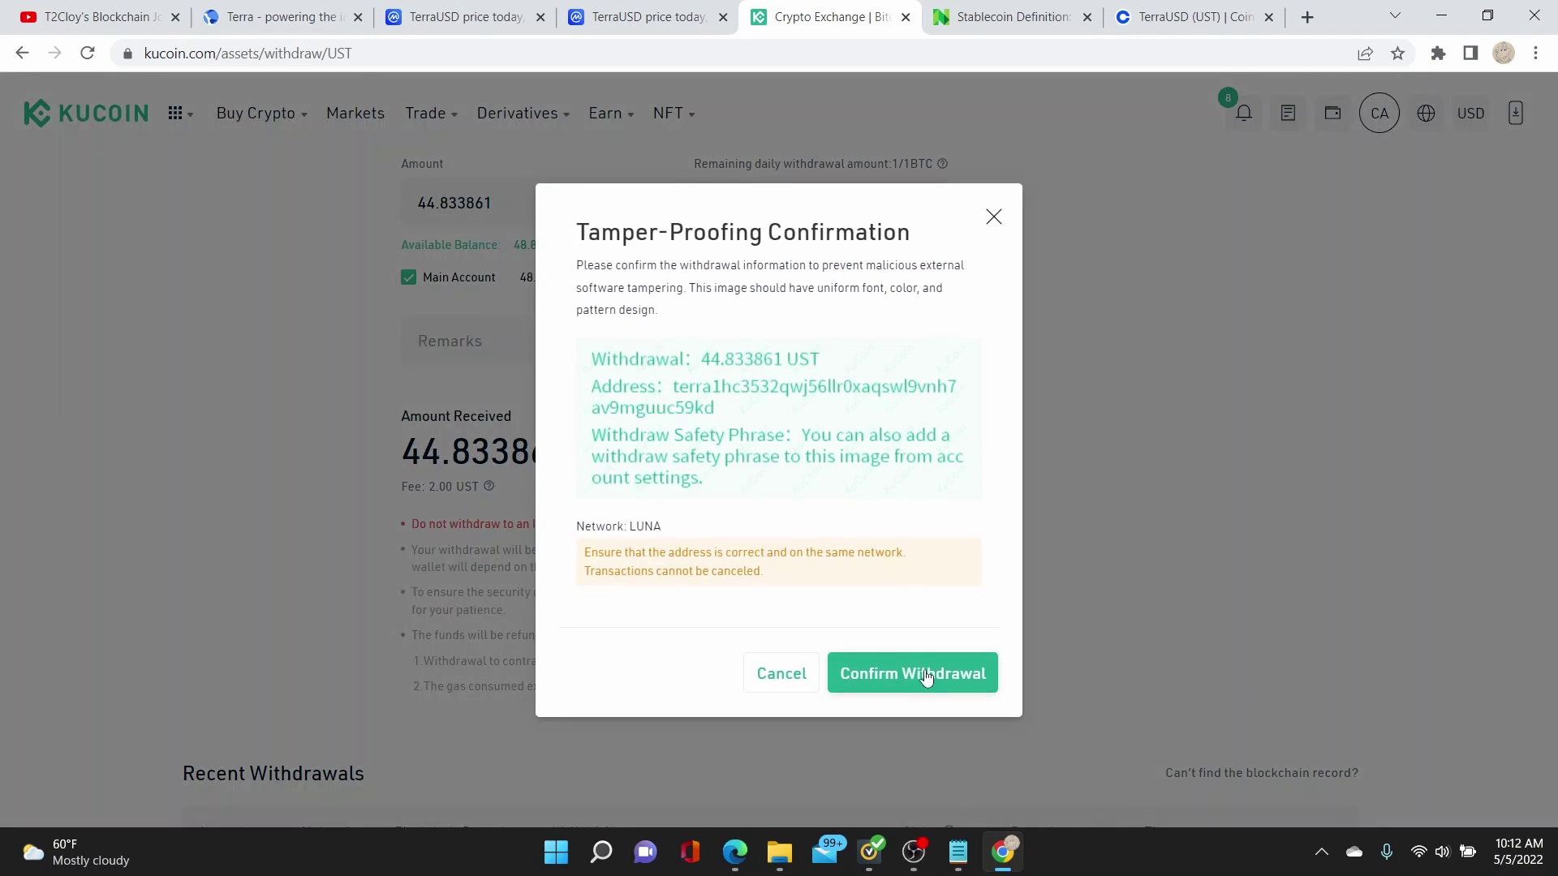
pyautogui.click(926, 677)
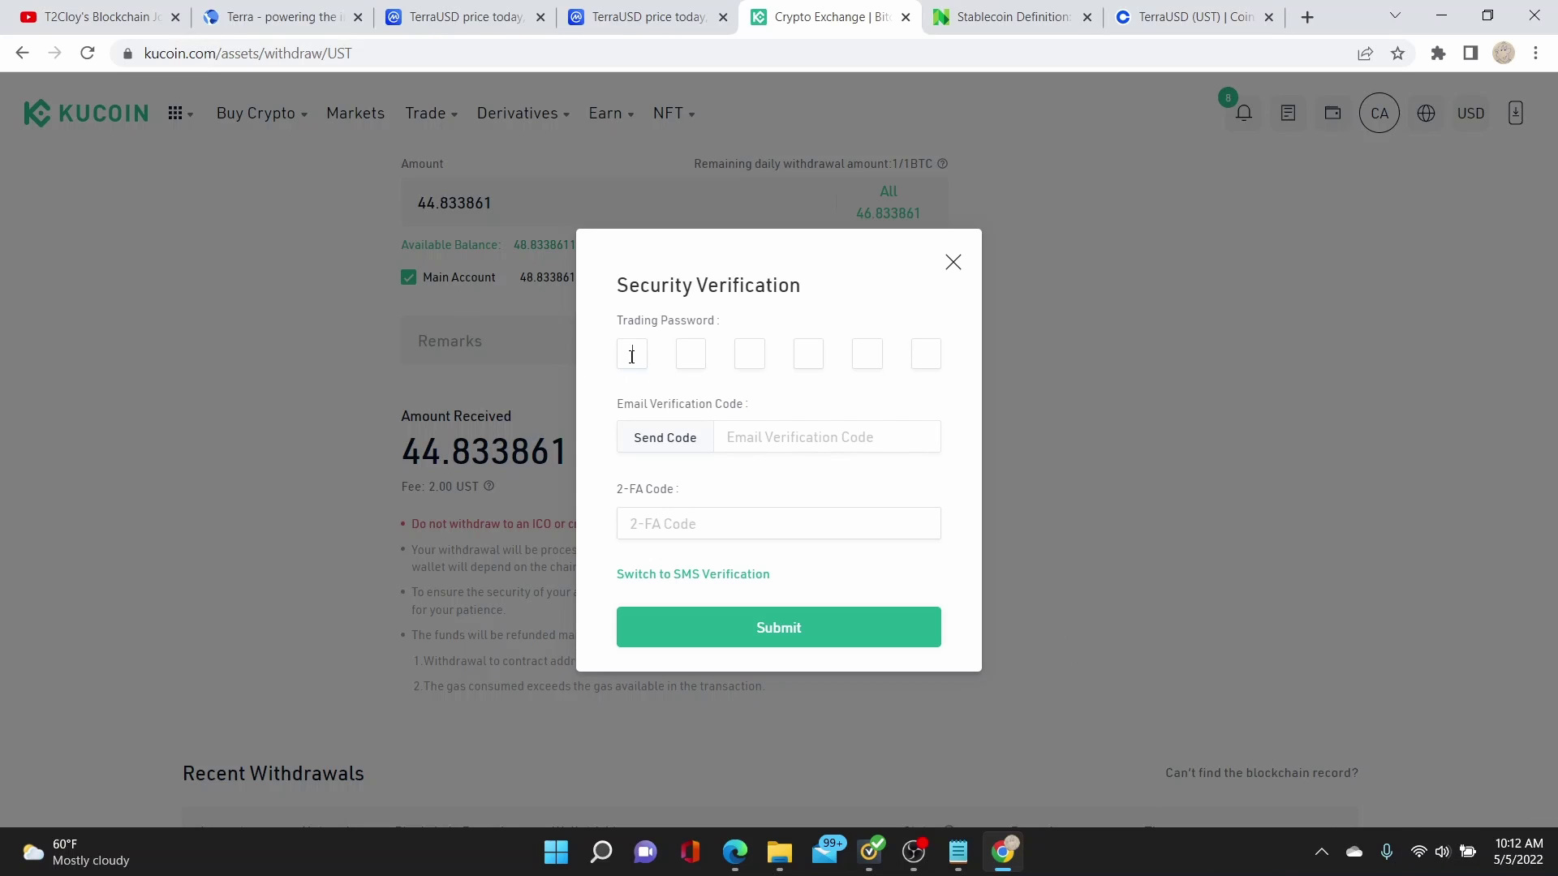
pyautogui.write('******')
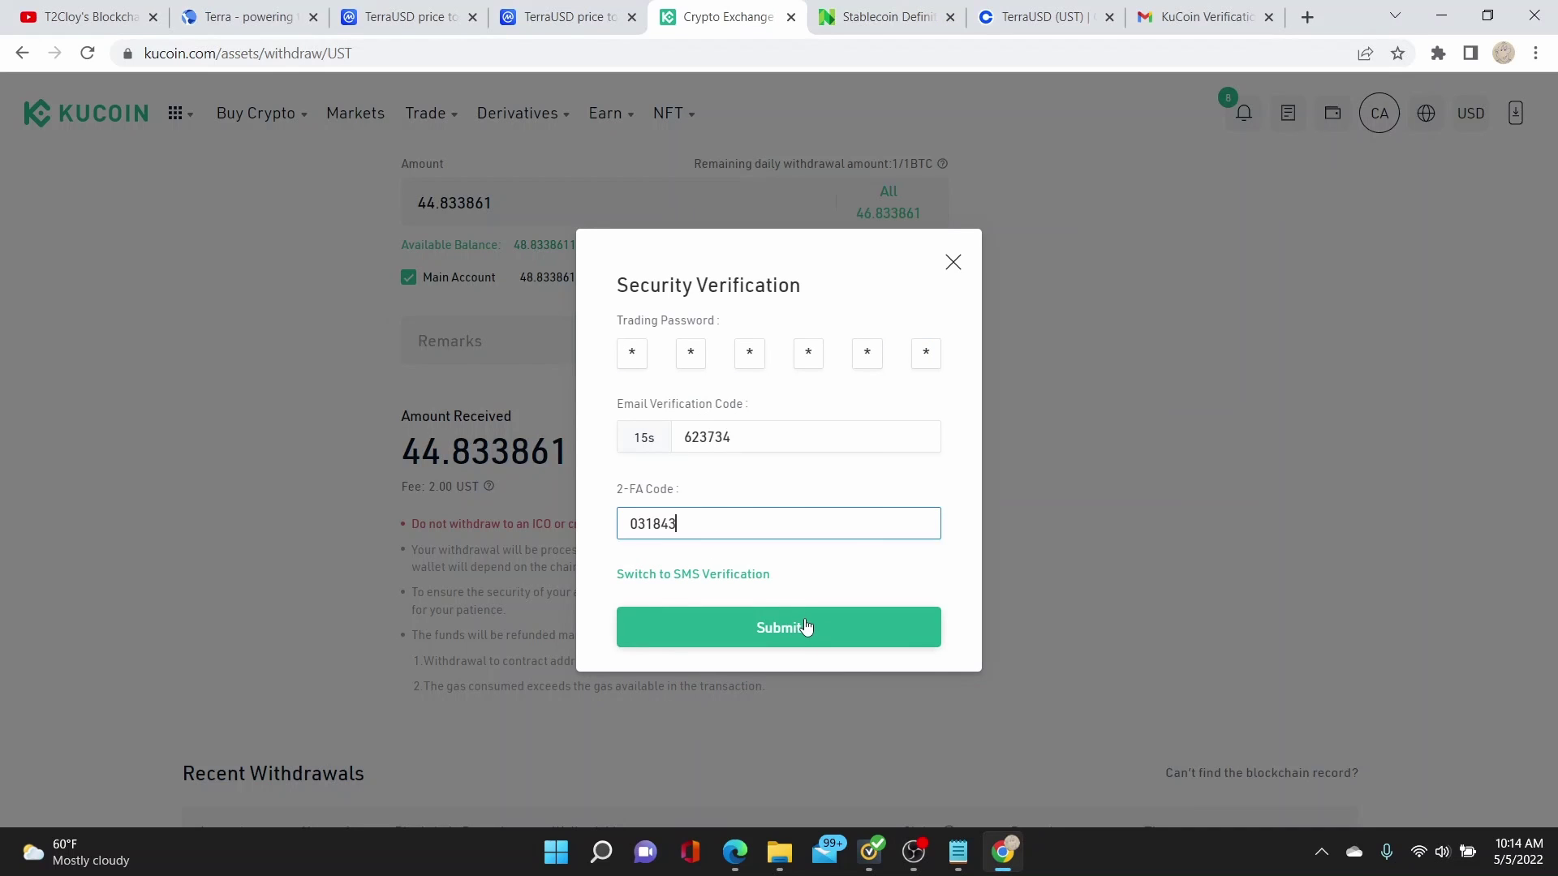
# Step: Finish verification, confirm Terra Station shows 48.580542 UST, then switch to the Anchor Protocol dashboard
pyautogui.click(806, 626)
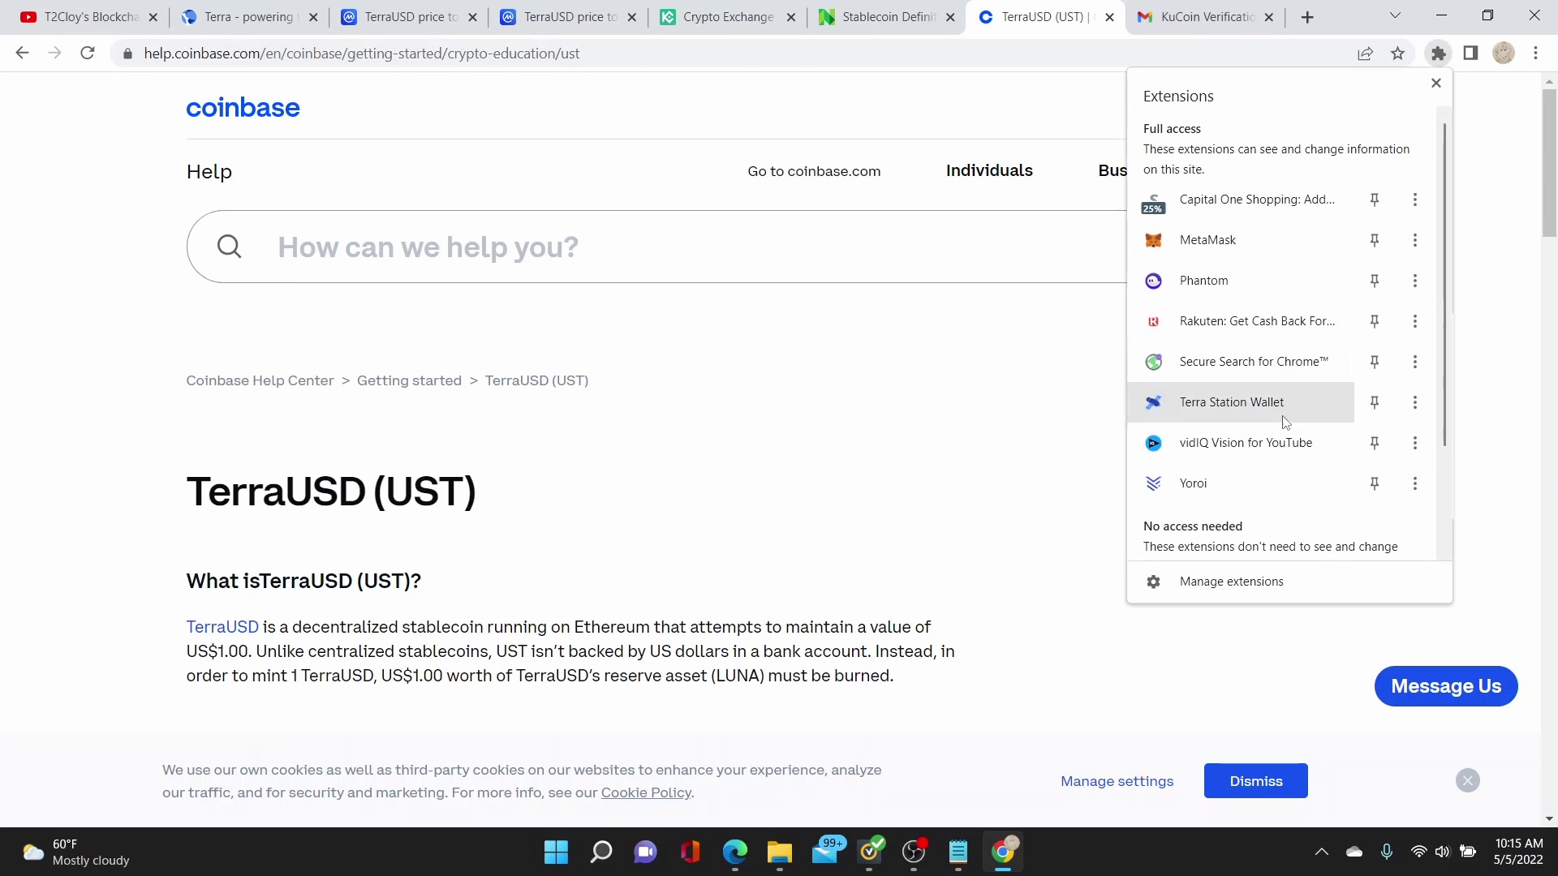
pyautogui.click(1283, 408)
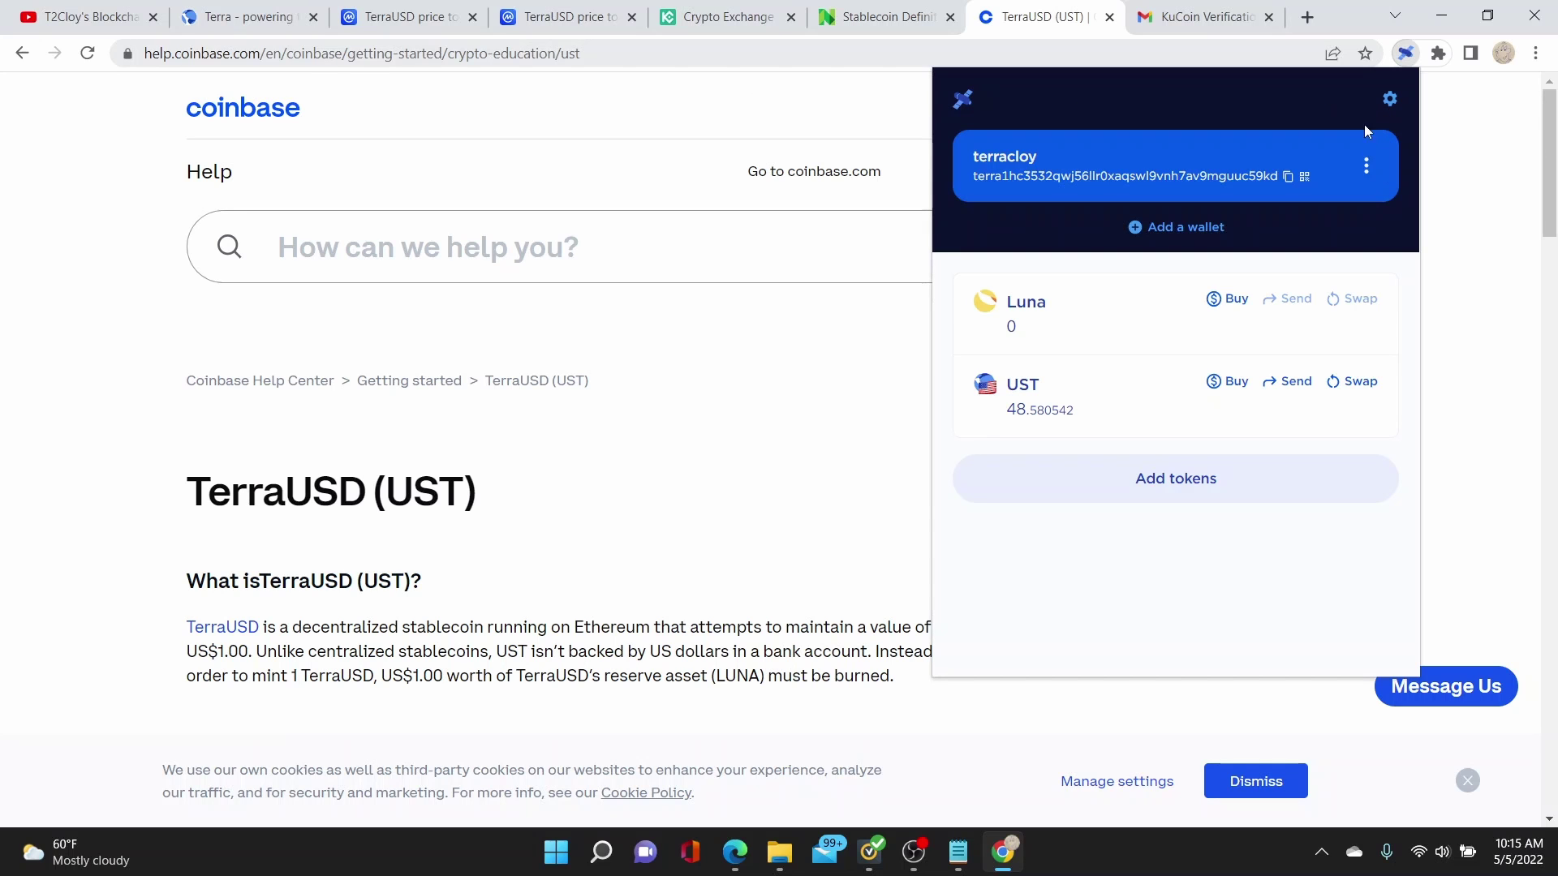
pyautogui.click(1363, 166)
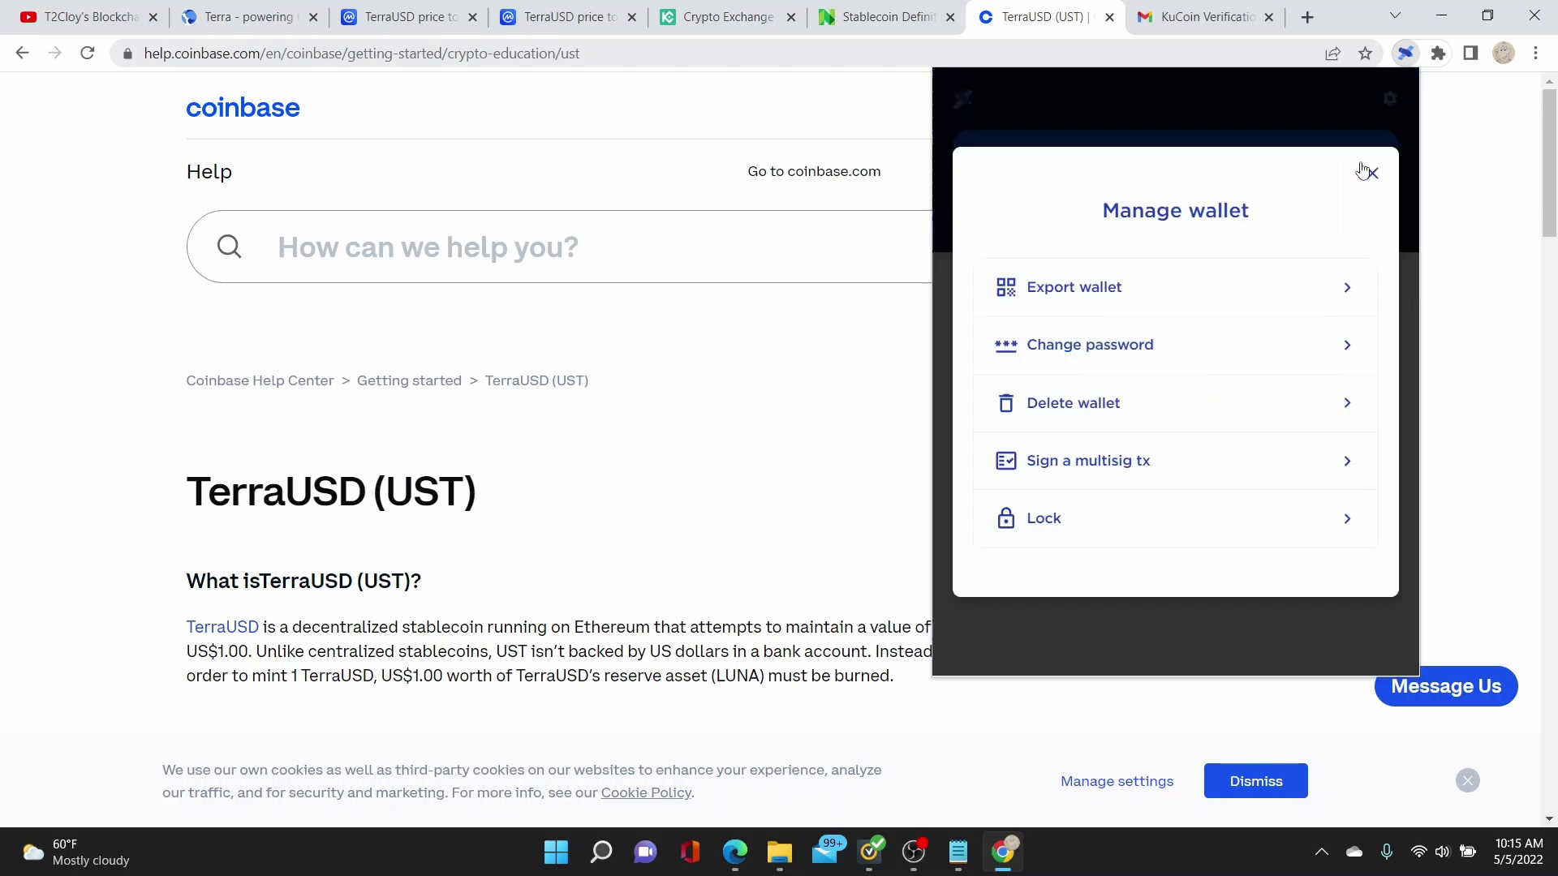
pyautogui.click(1370, 170)
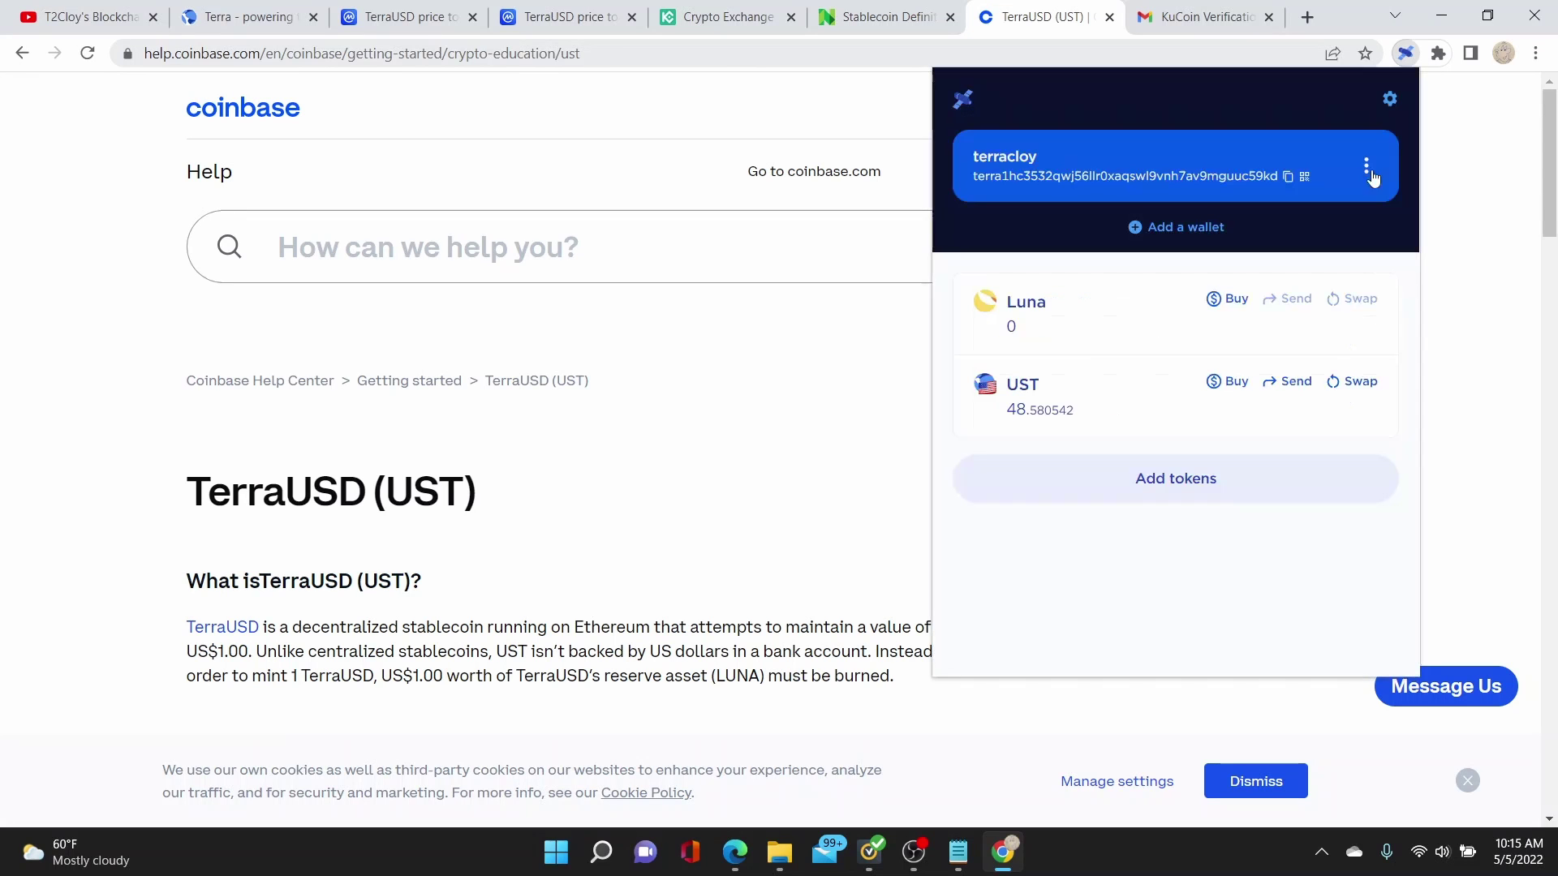
pyautogui.click(1388, 100)
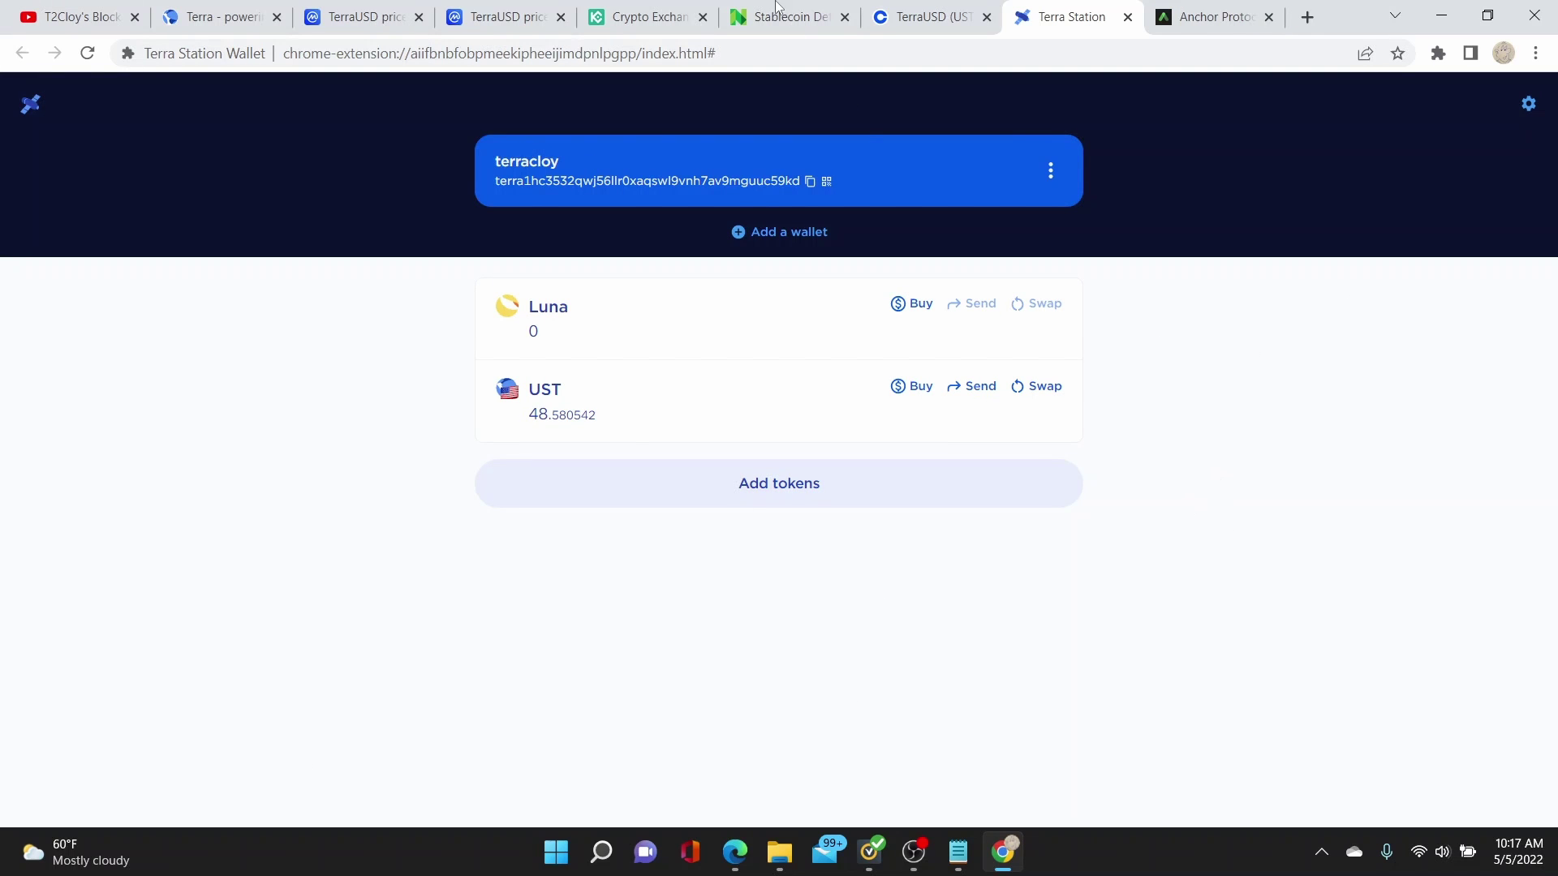
pyautogui.click(1213, 16)
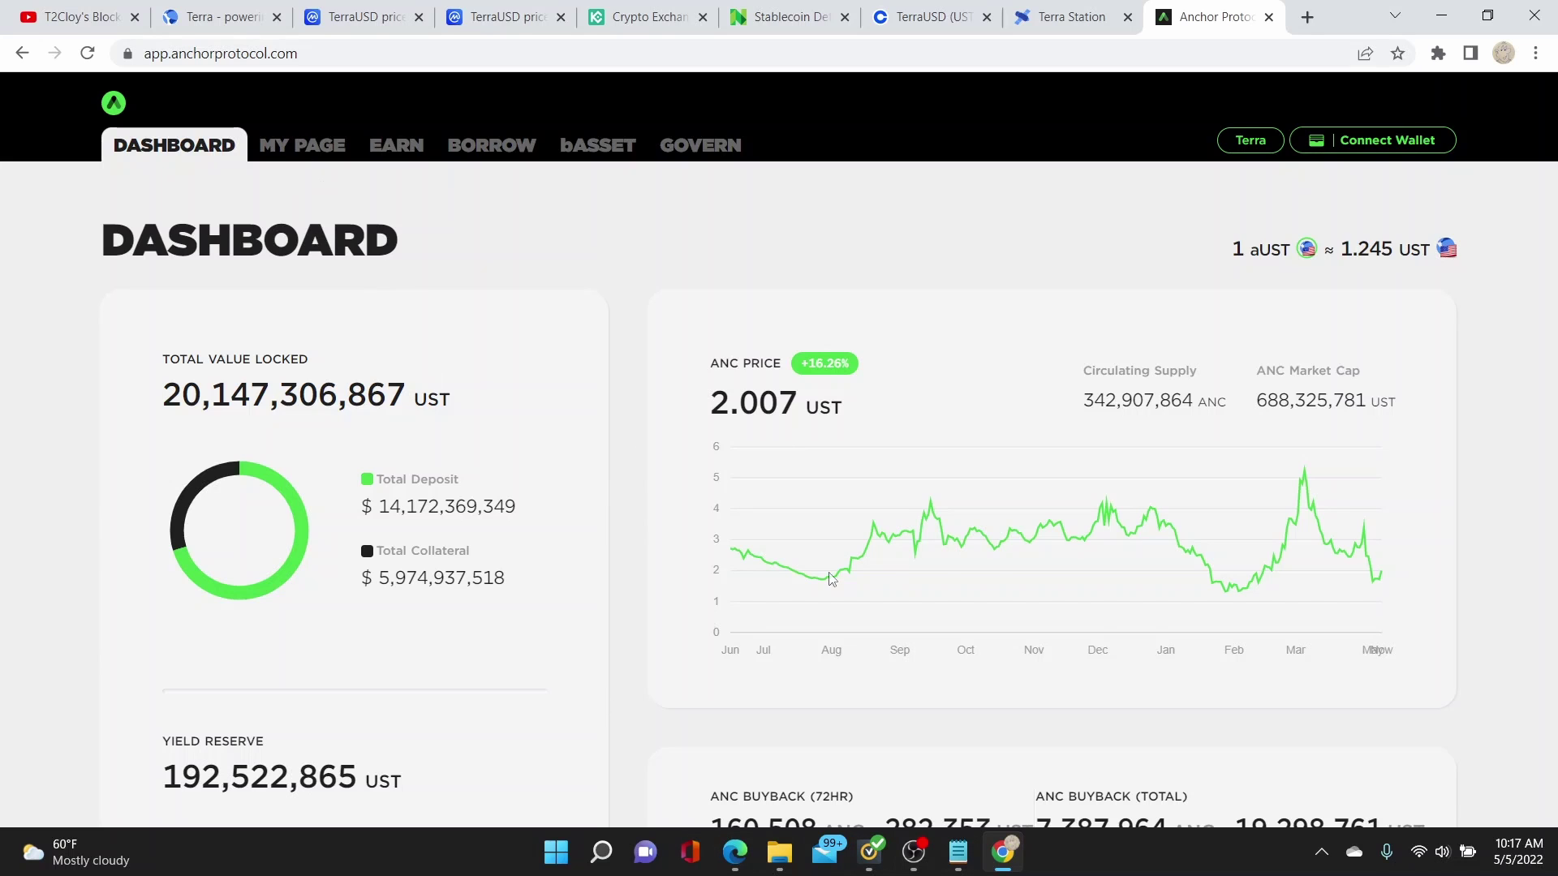
# Step: Connect the Terra Station wallet to Anchor Protocol from the dashboard
pyautogui.click(396, 148)
pyautogui.click(167, 146)
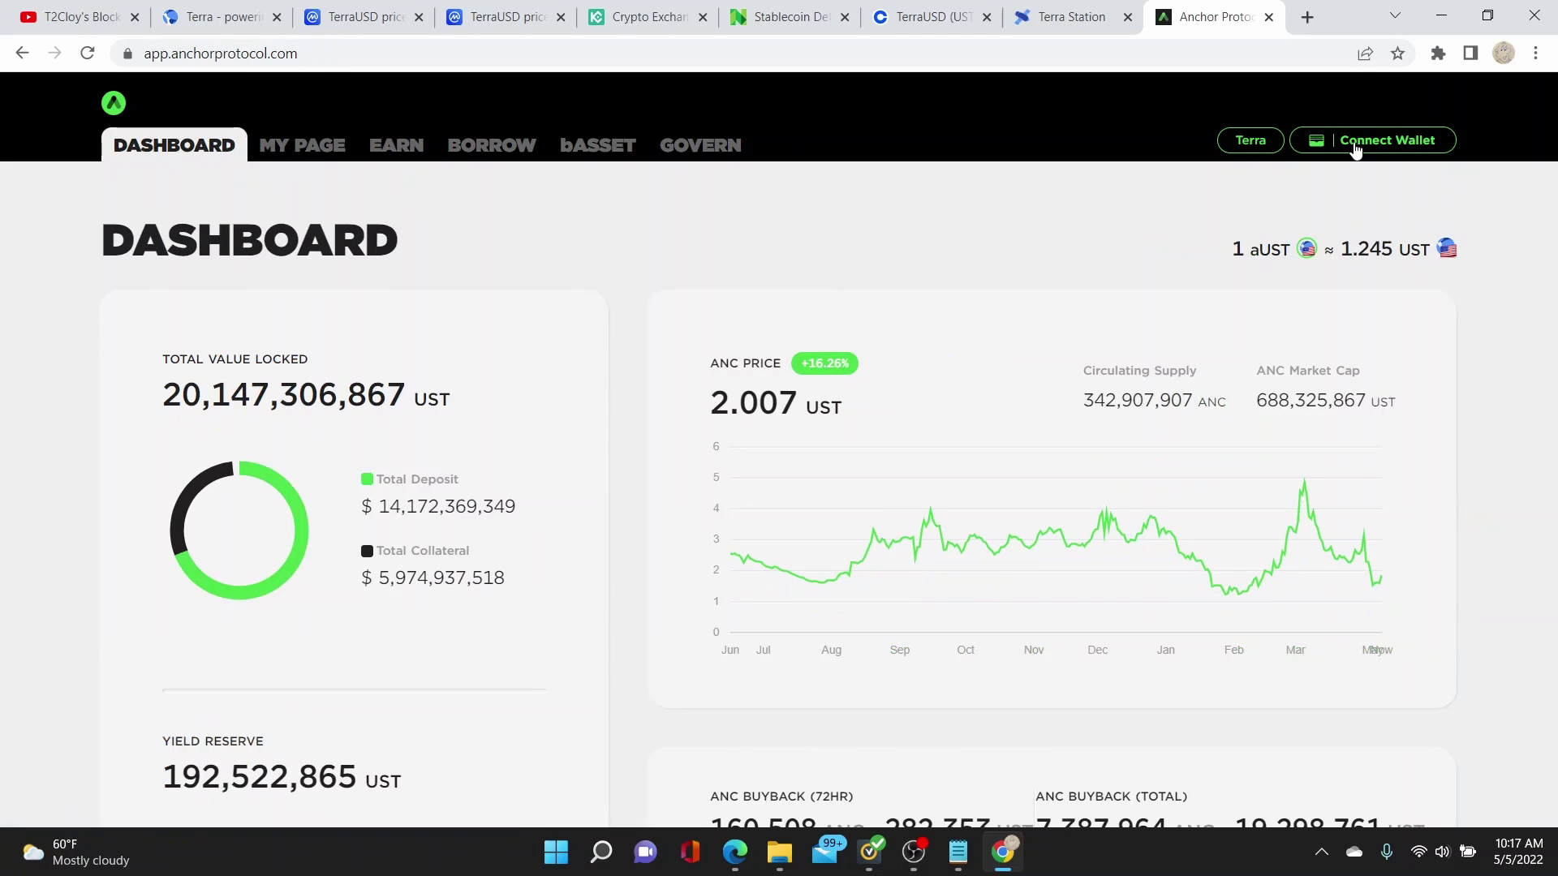
pyautogui.click(1380, 140)
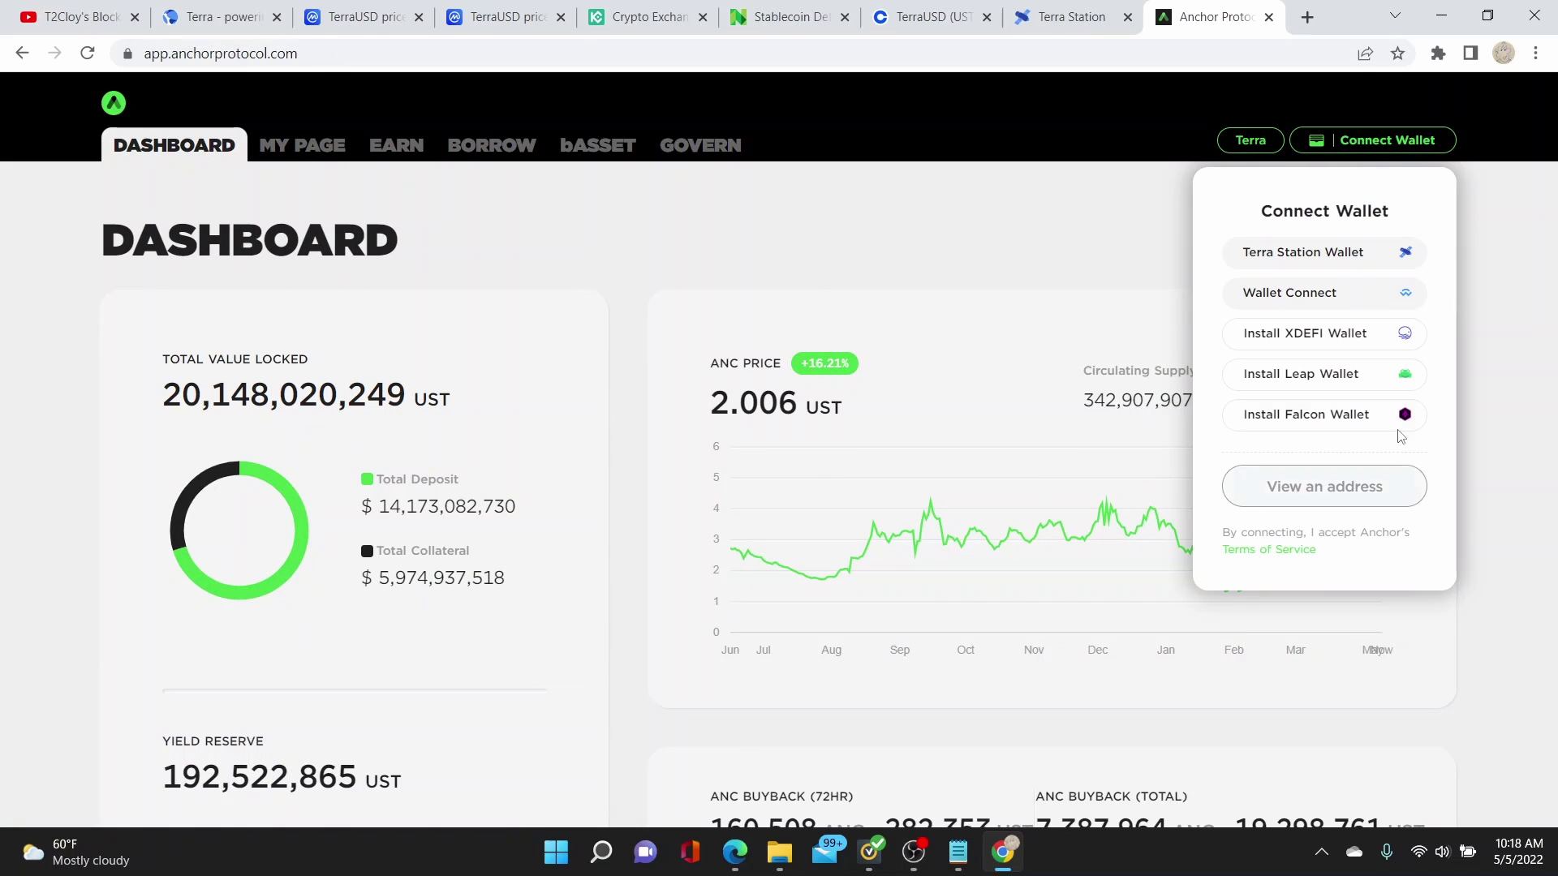
pyautogui.click(1322, 255)
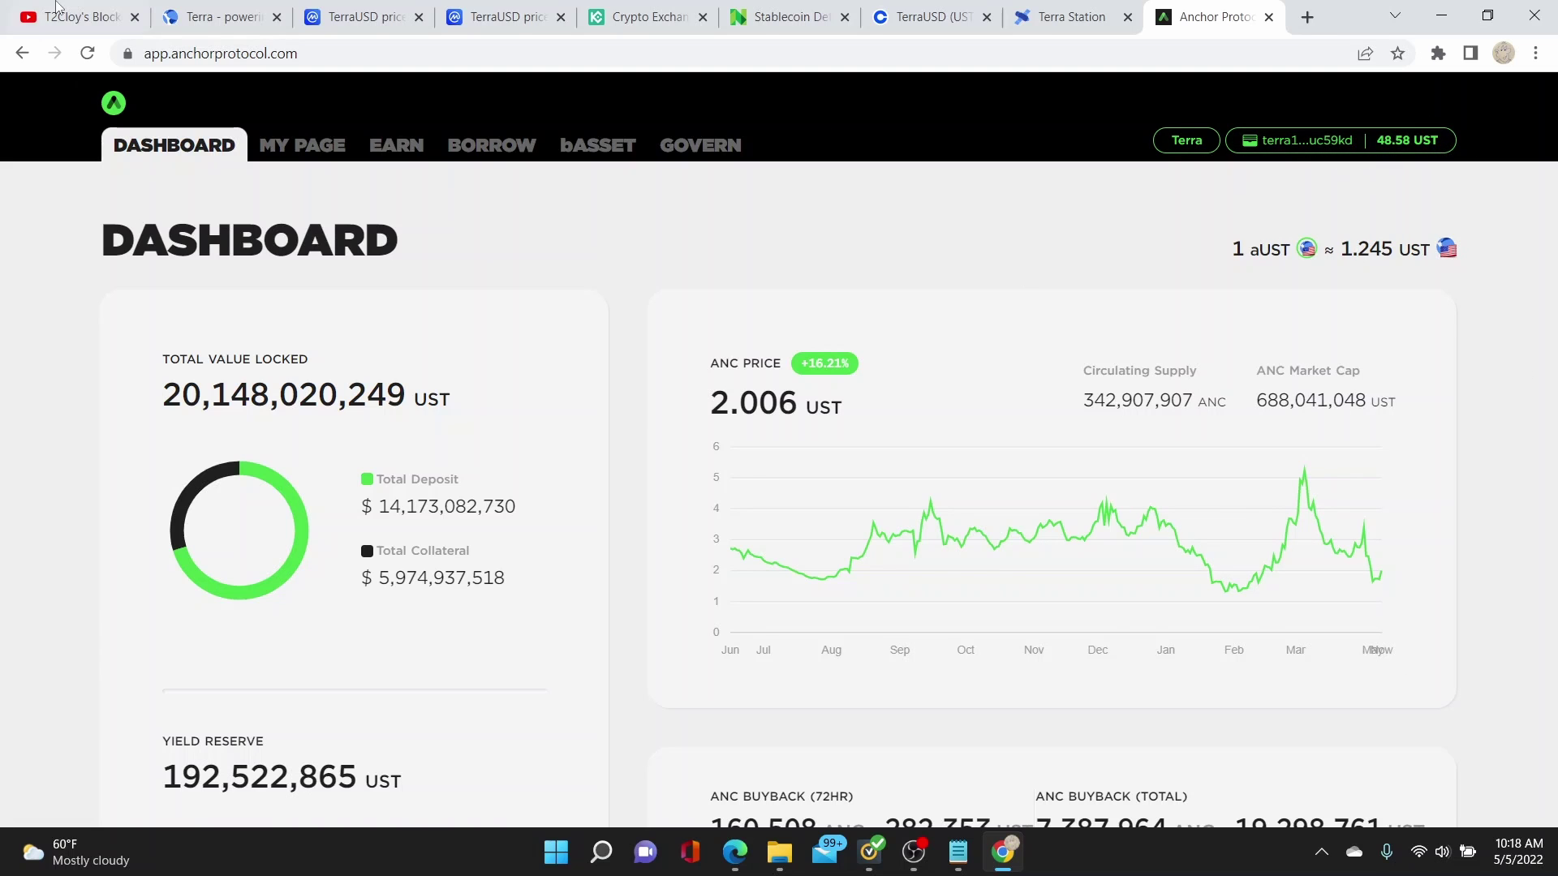
# Step: View the Earn page showing 96.482 UST deposited at 17.91% APY
pyautogui.click(386, 147)
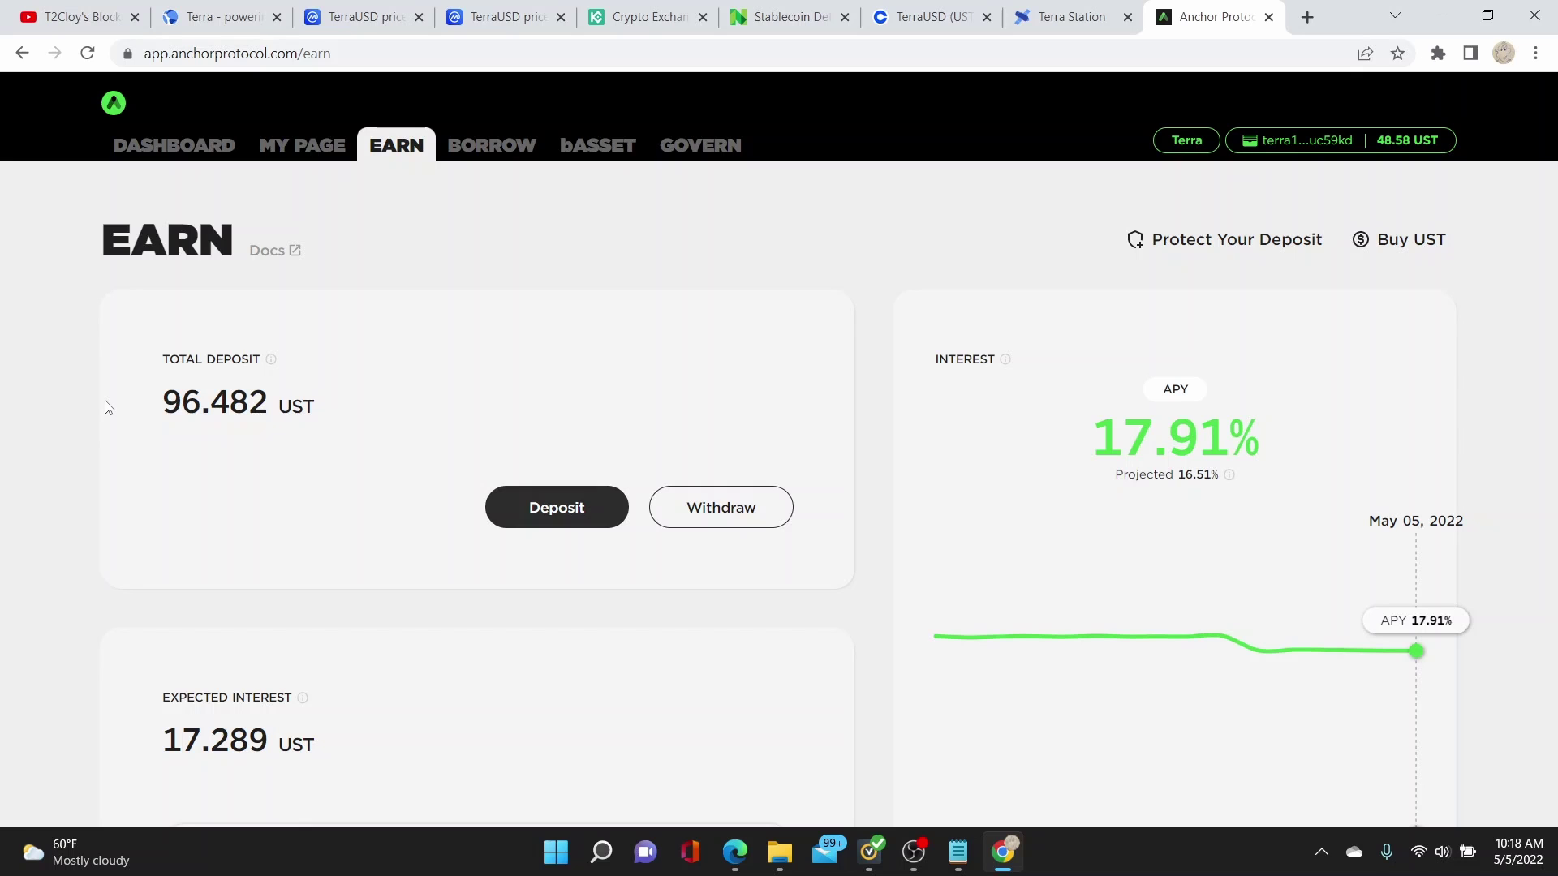
pyautogui.scroll(-1, 869, 462)
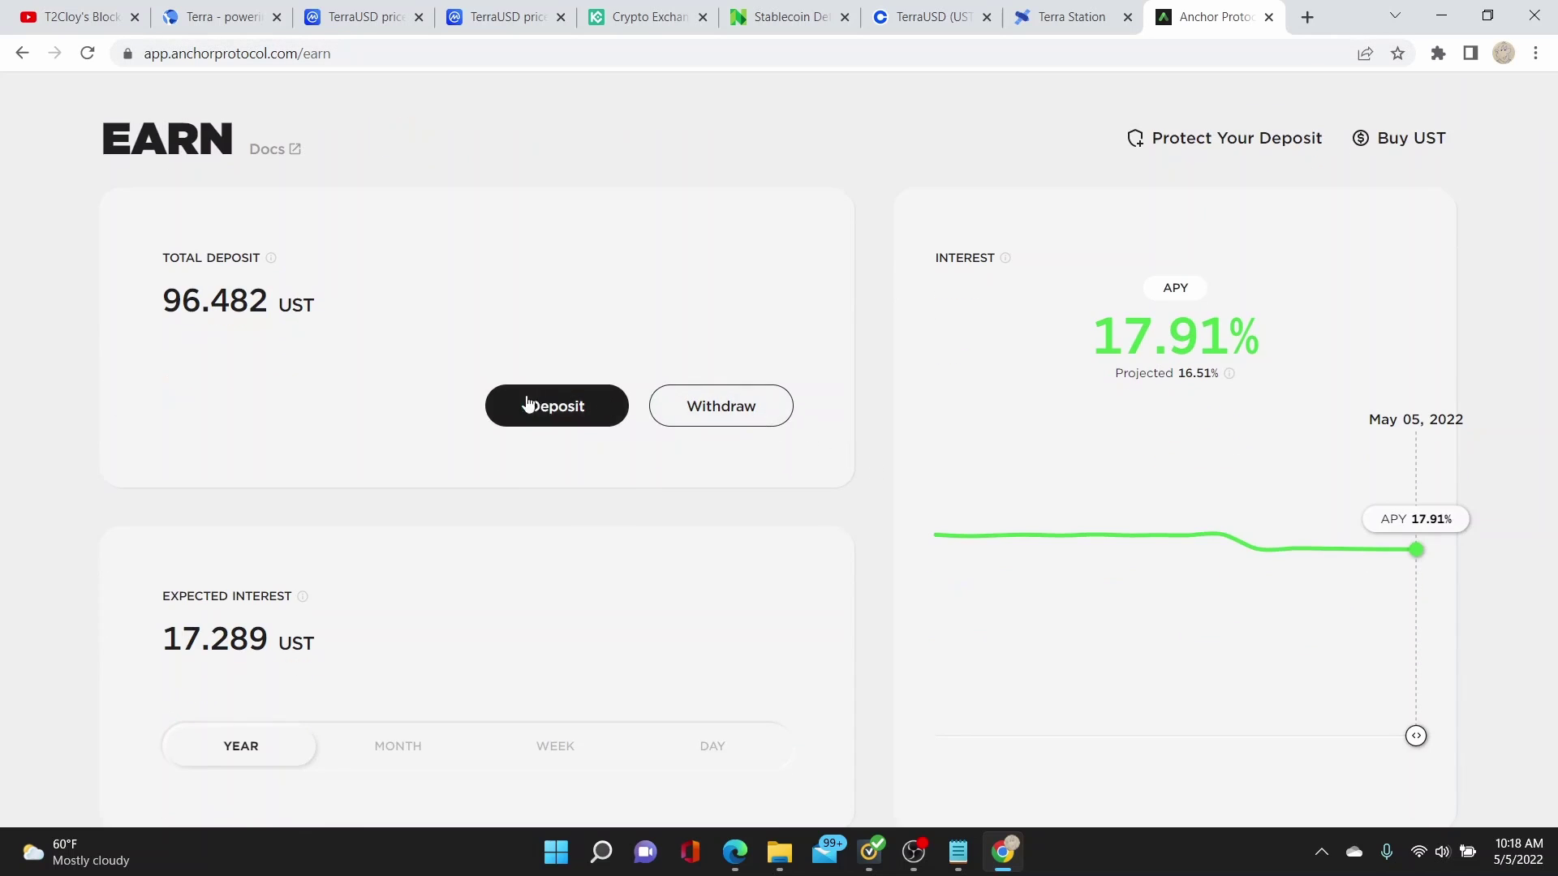
pyautogui.scroll(1, 1043, 260)
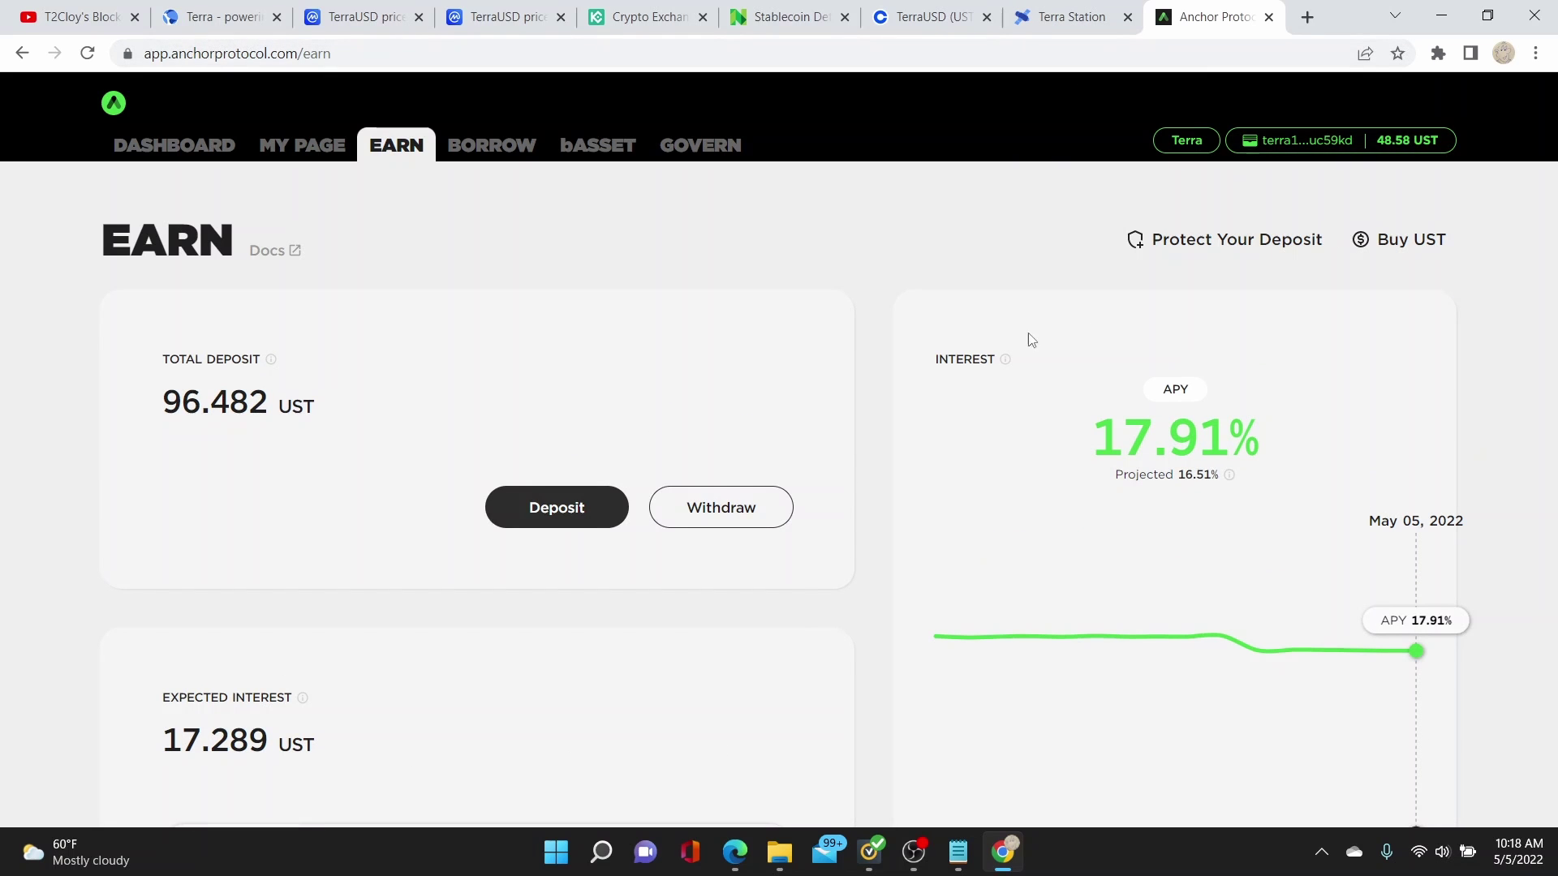
# Step: Deposit 47 UST into Earn and sign it in Terra Station, totalling 143.482 UST
pyautogui.click(560, 509)
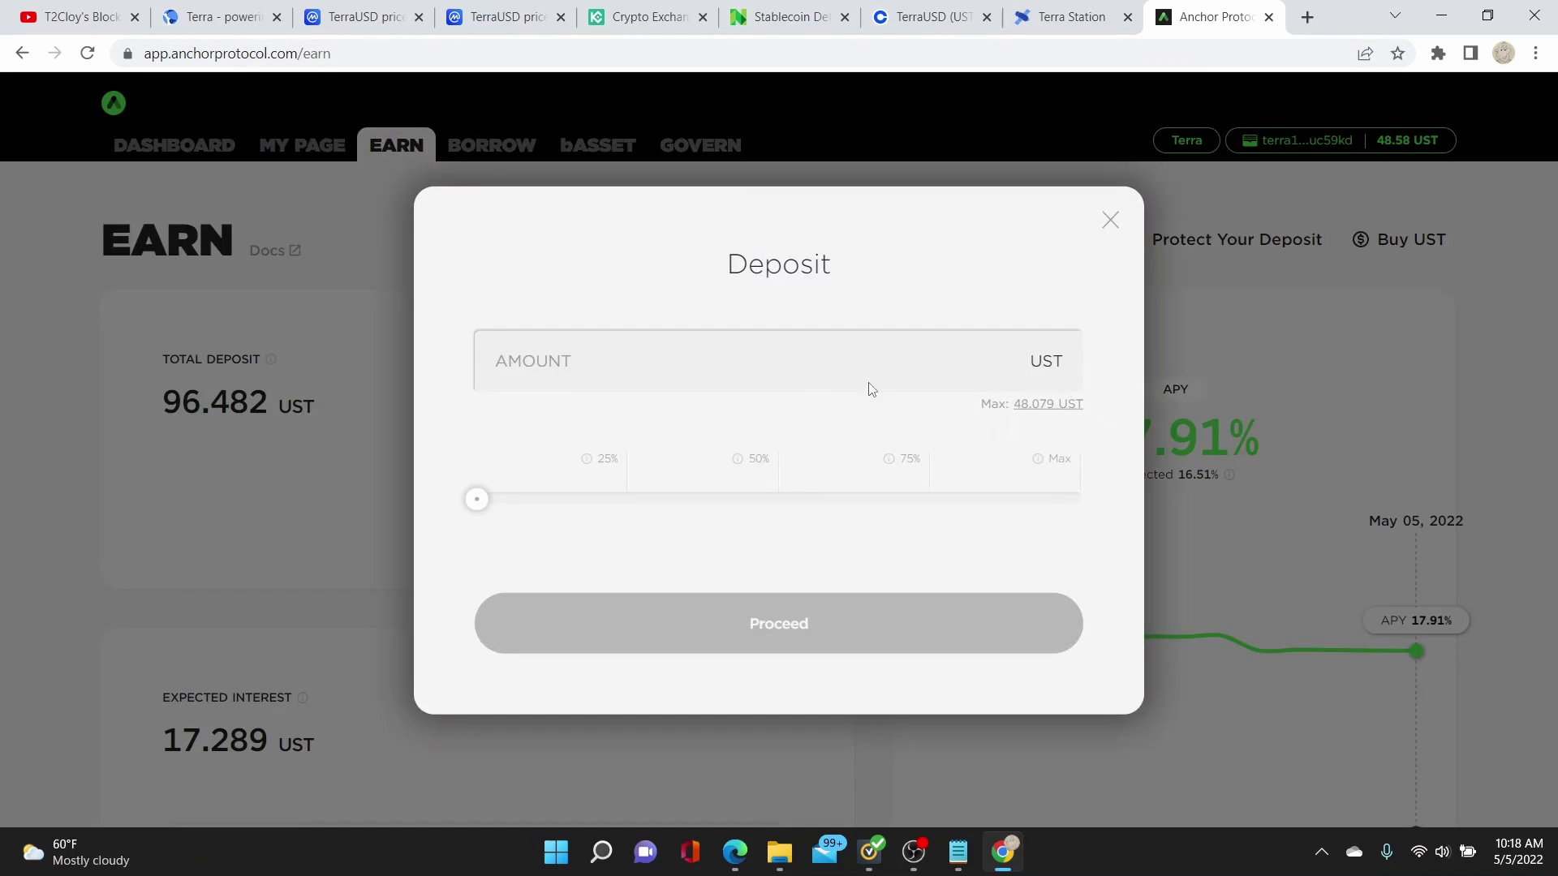
pyautogui.click(1024, 405)
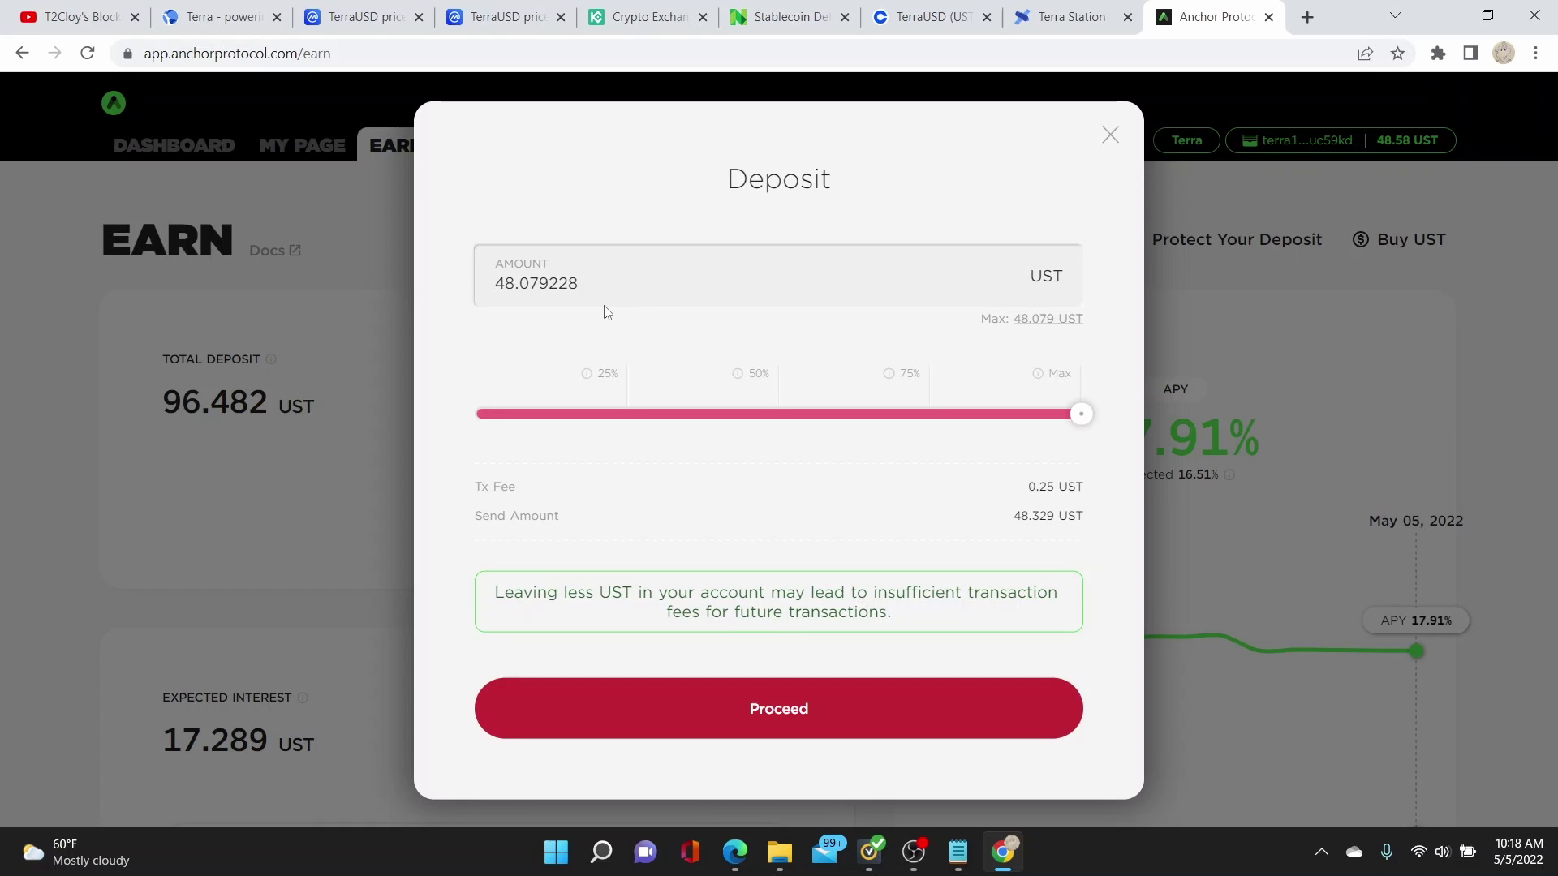
pyautogui.click(511, 283)
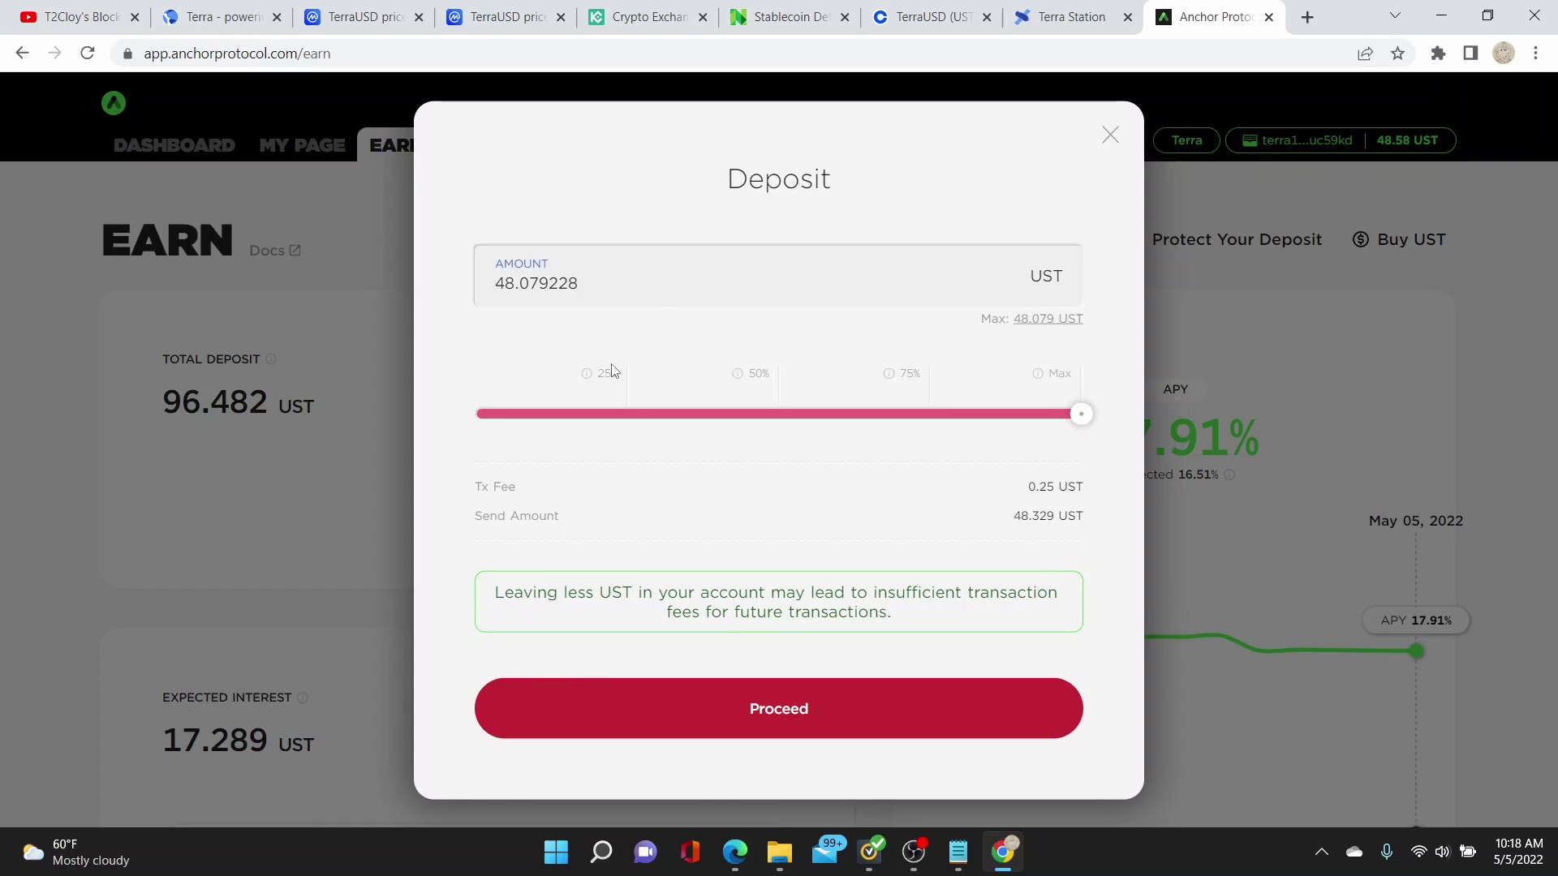
pyautogui.press('BackSpace')
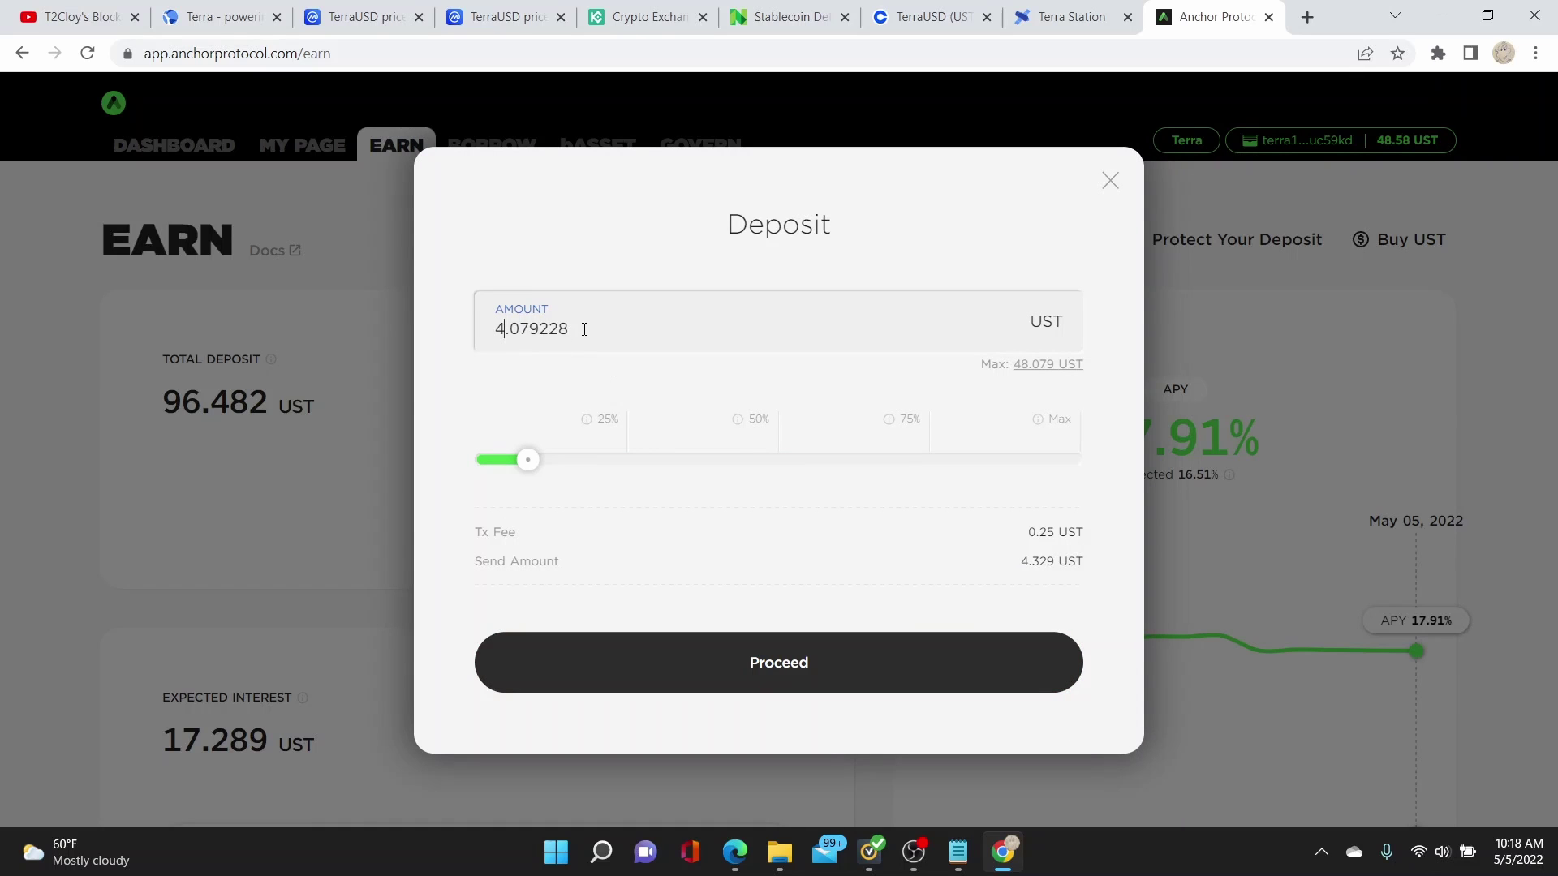
pyautogui.moveTo(584, 329); pyautogui.dragTo(359, 316)
pyautogui.write('47')
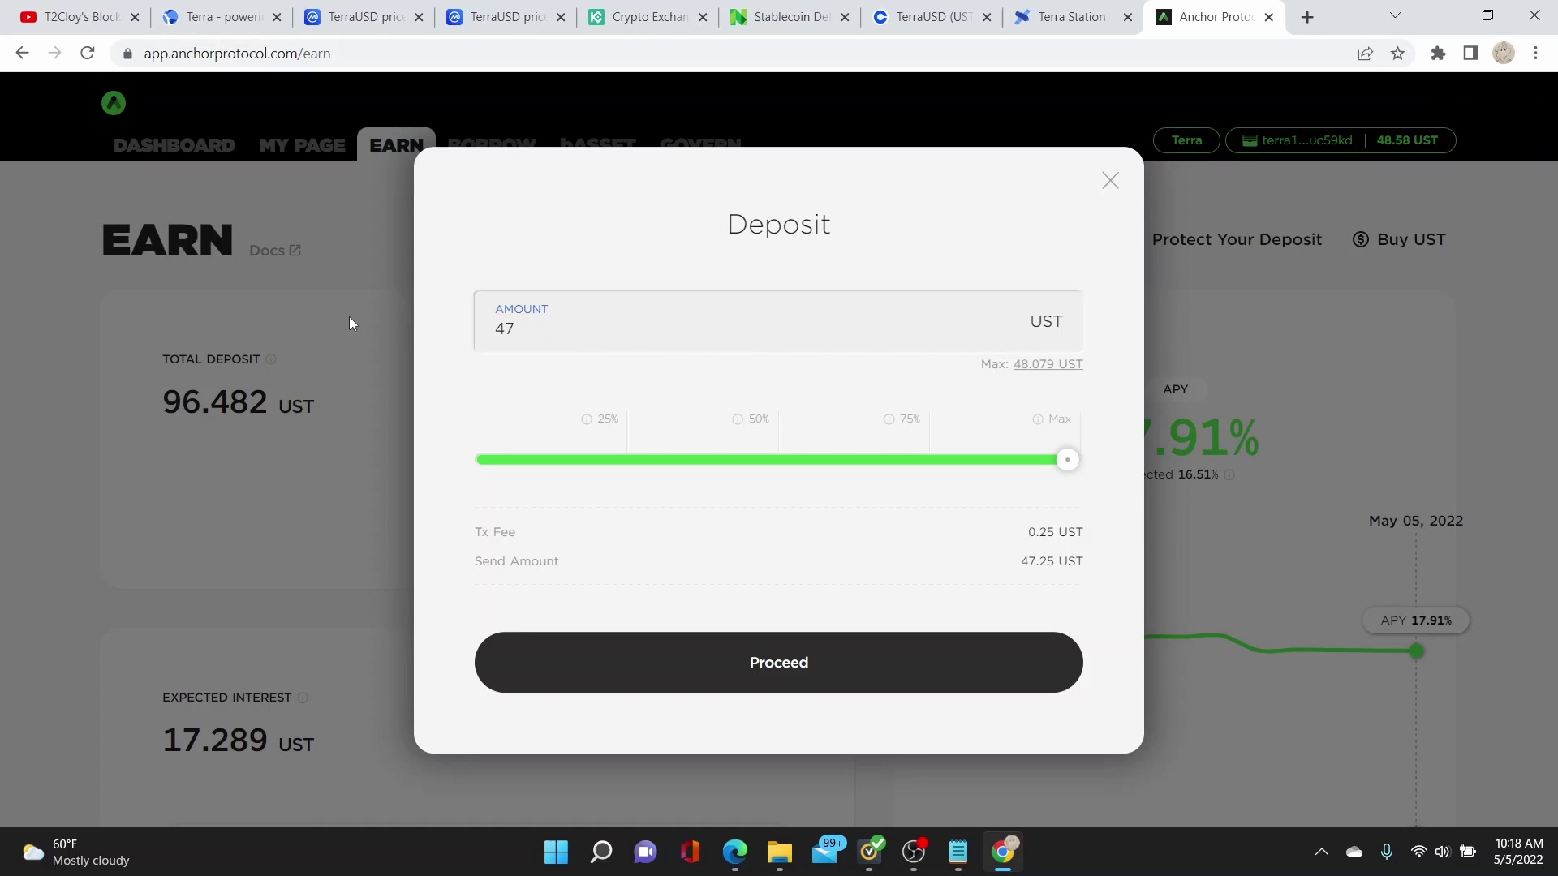
pyautogui.write('.07')
pyautogui.press('BackSpace')
pyautogui.press('BackSpace')
pyautogui.press('BackSpace')
pyautogui.click(908, 680)
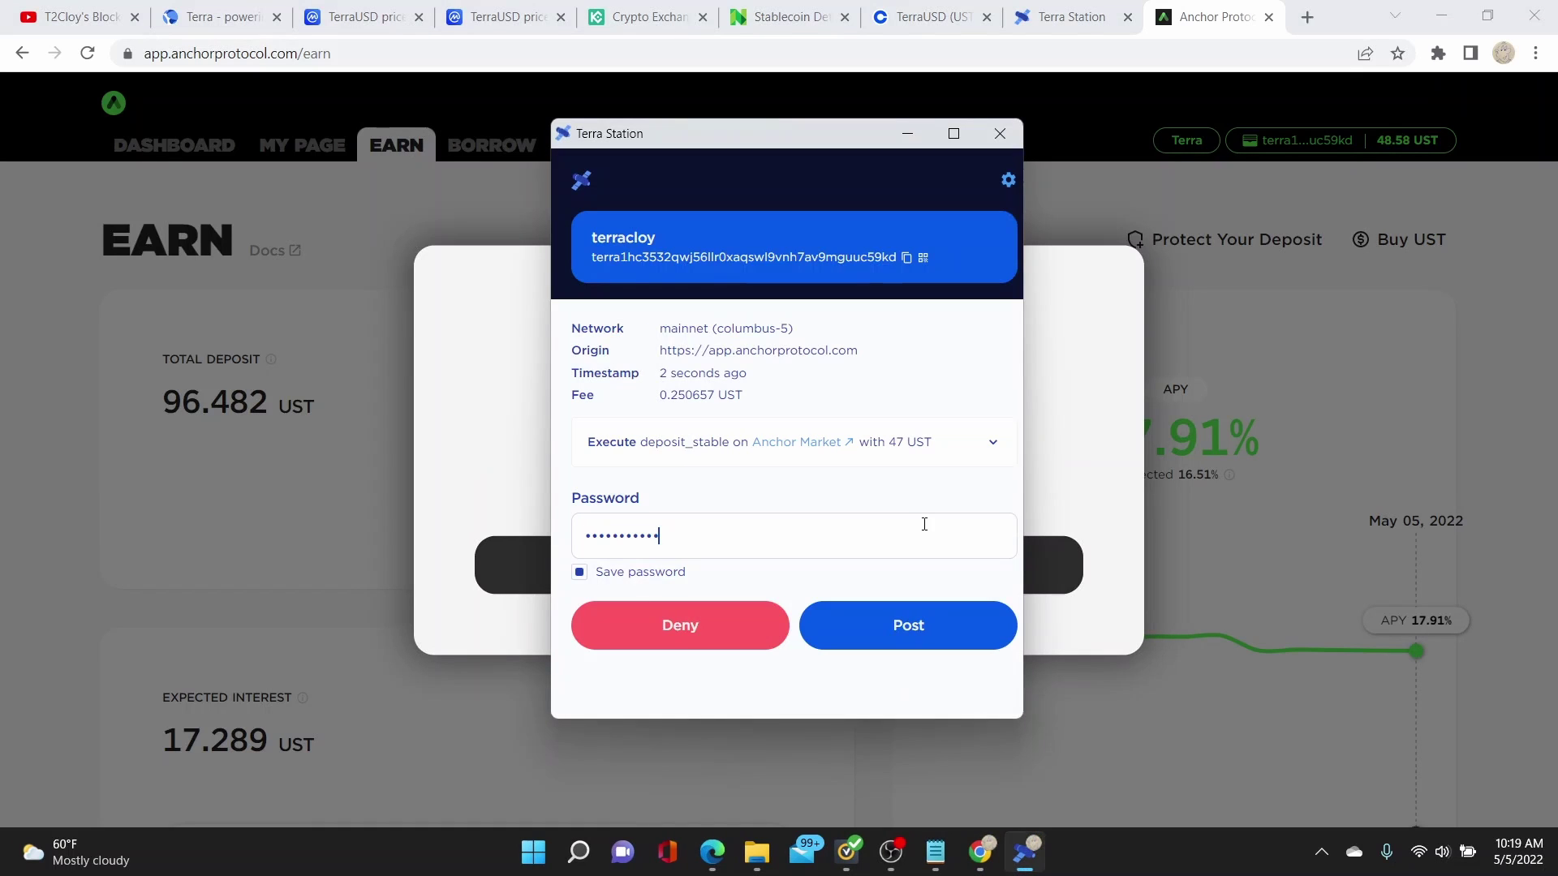
pyautogui.click(912, 639)
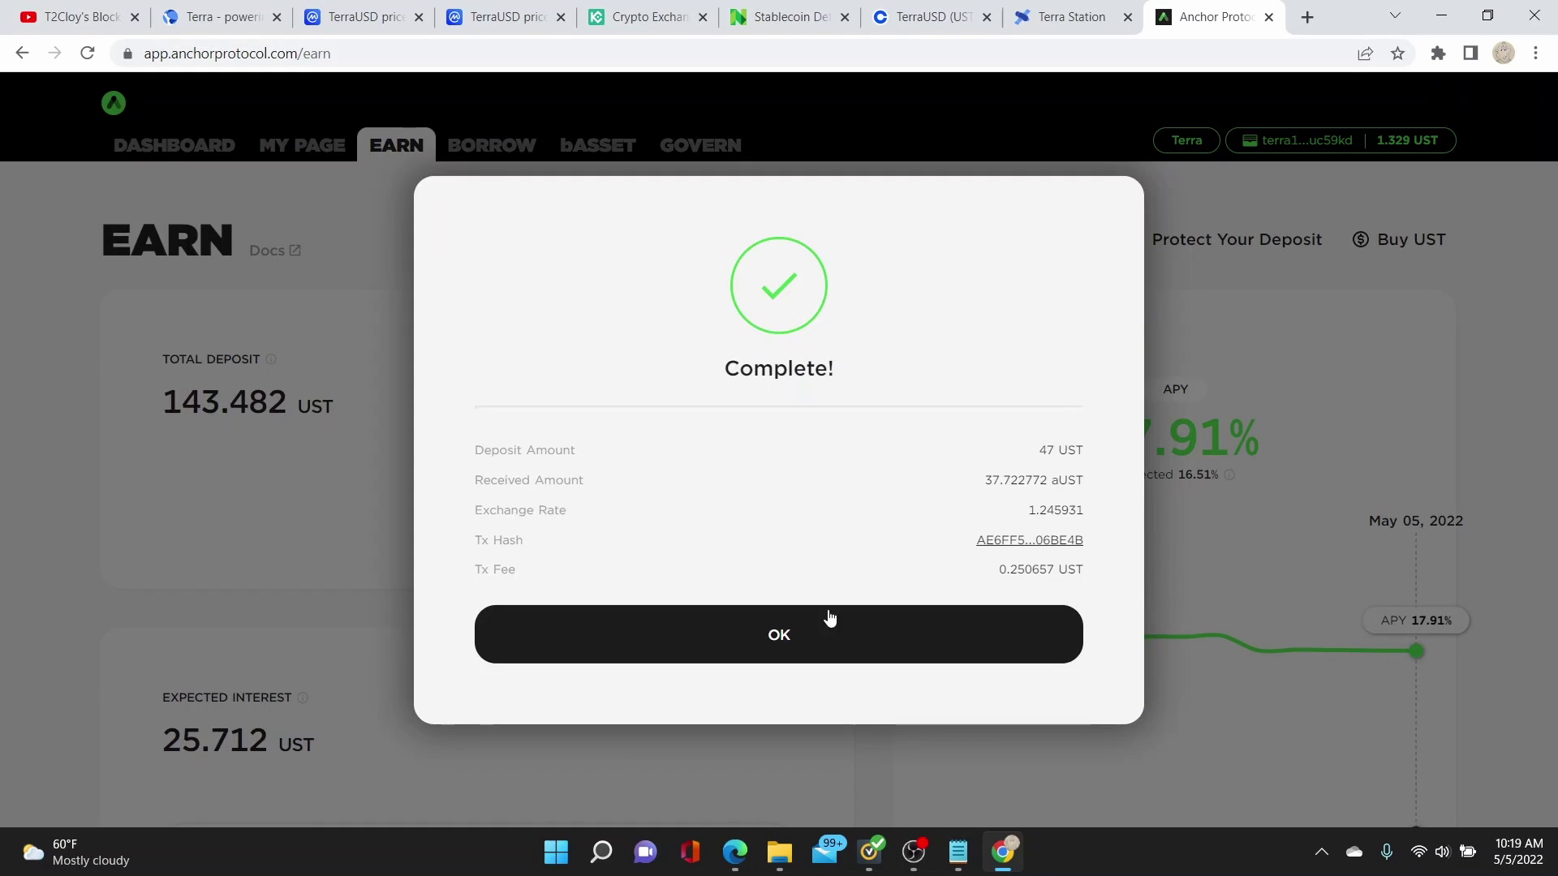
# Step: Close the deposit confirmation and review the updated Earn page
pyautogui.click(779, 633)
pyautogui.scroll(-1, 197, 327)
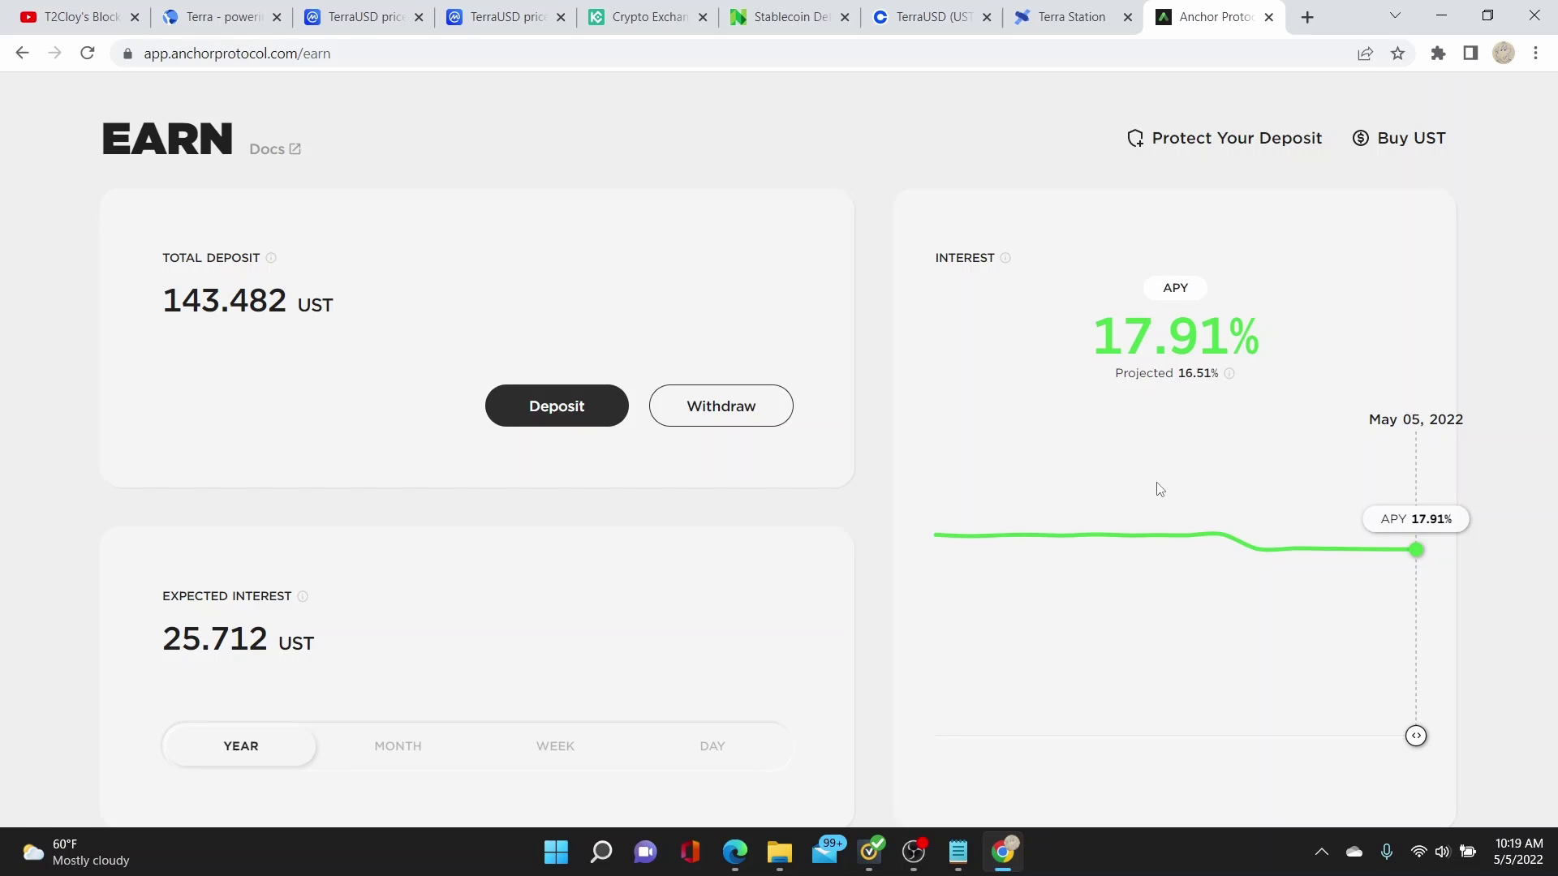
pyautogui.scroll(-3, 1006, 445)
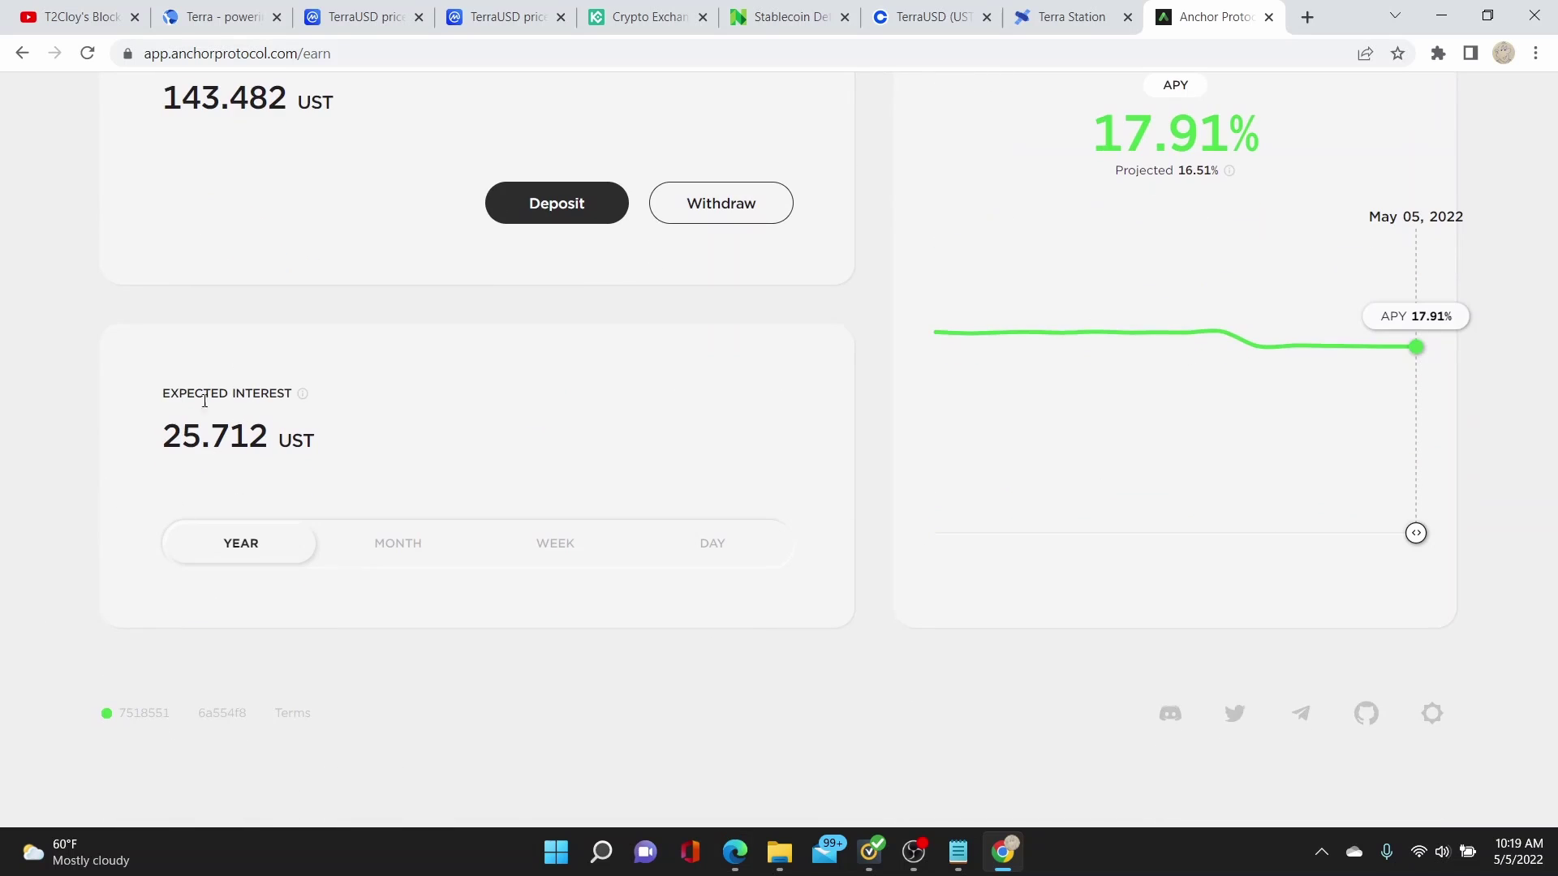
pyautogui.scroll(1, 237, 454)
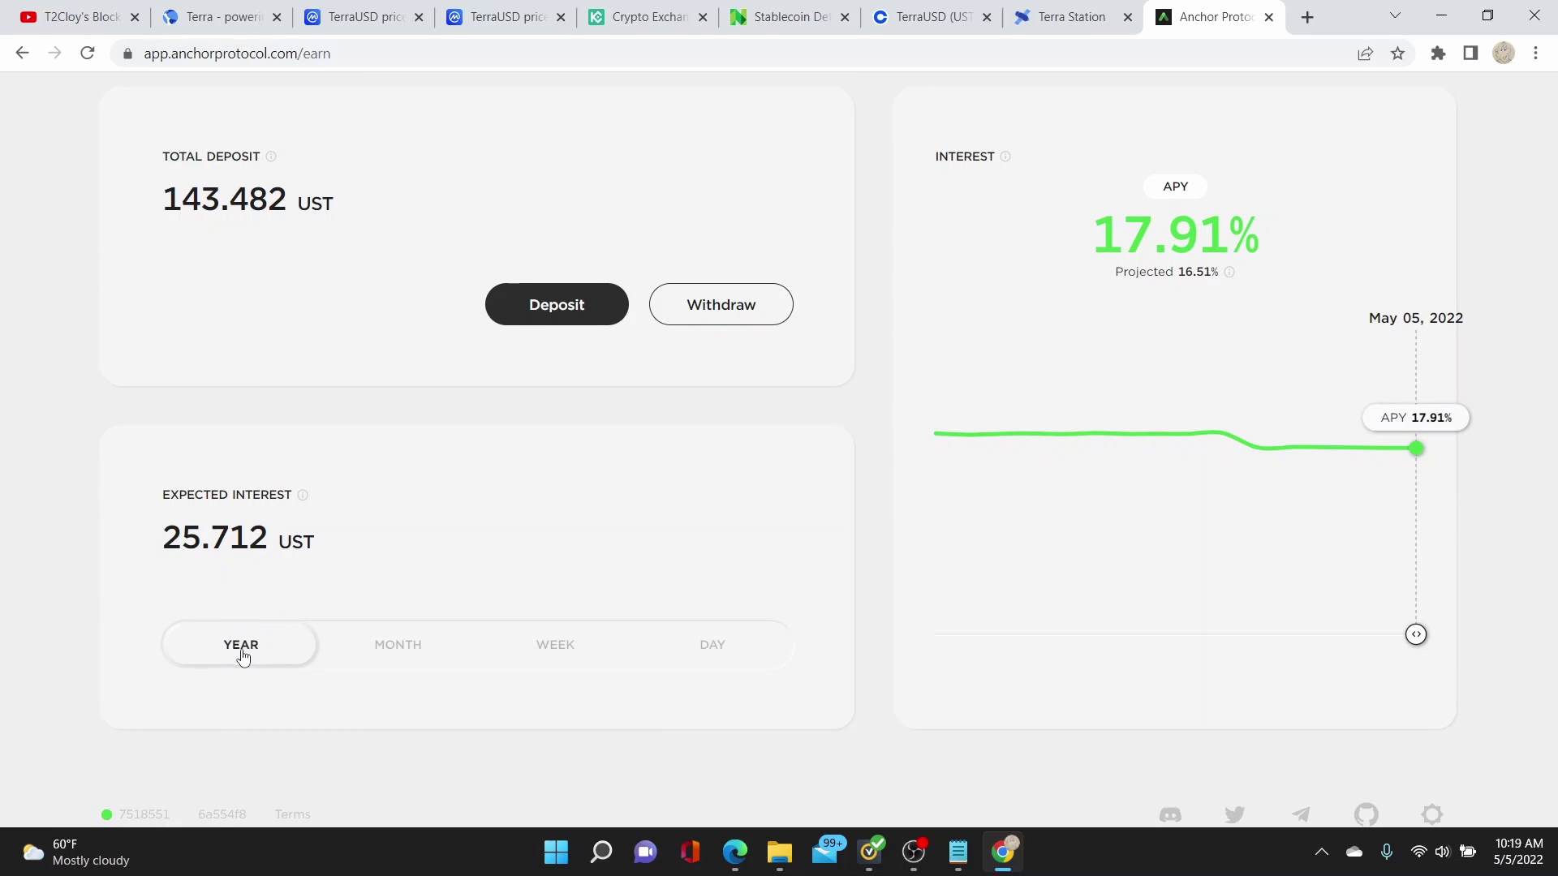
# Step: Compare expected interest per month, week and day, then return to the yearly view
pyautogui.click(412, 660)
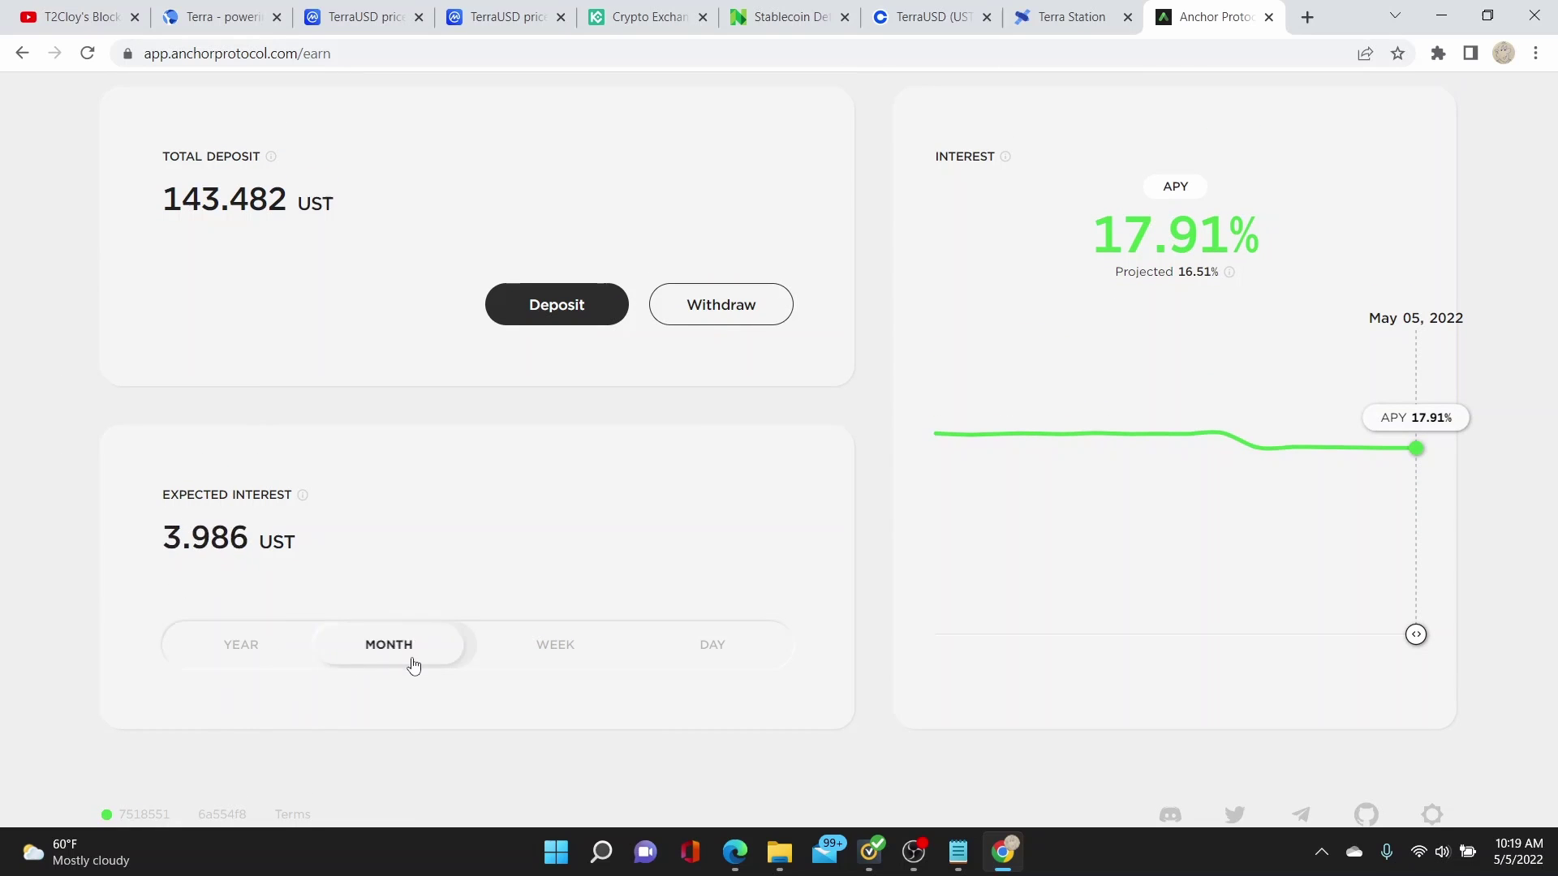
pyautogui.click(591, 662)
pyautogui.click(721, 649)
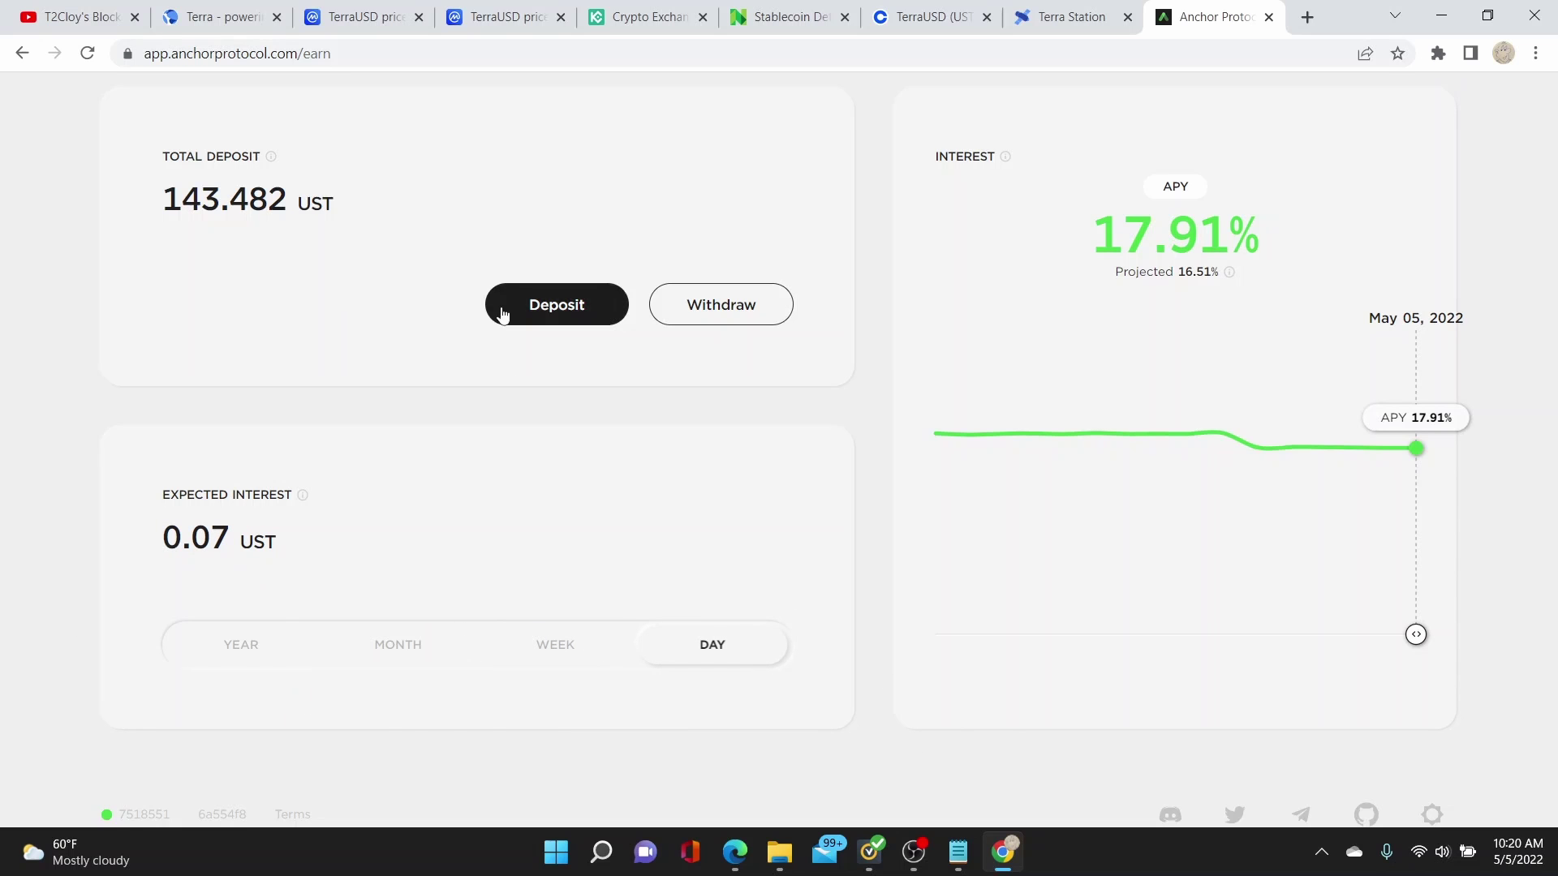
pyautogui.click(566, 645)
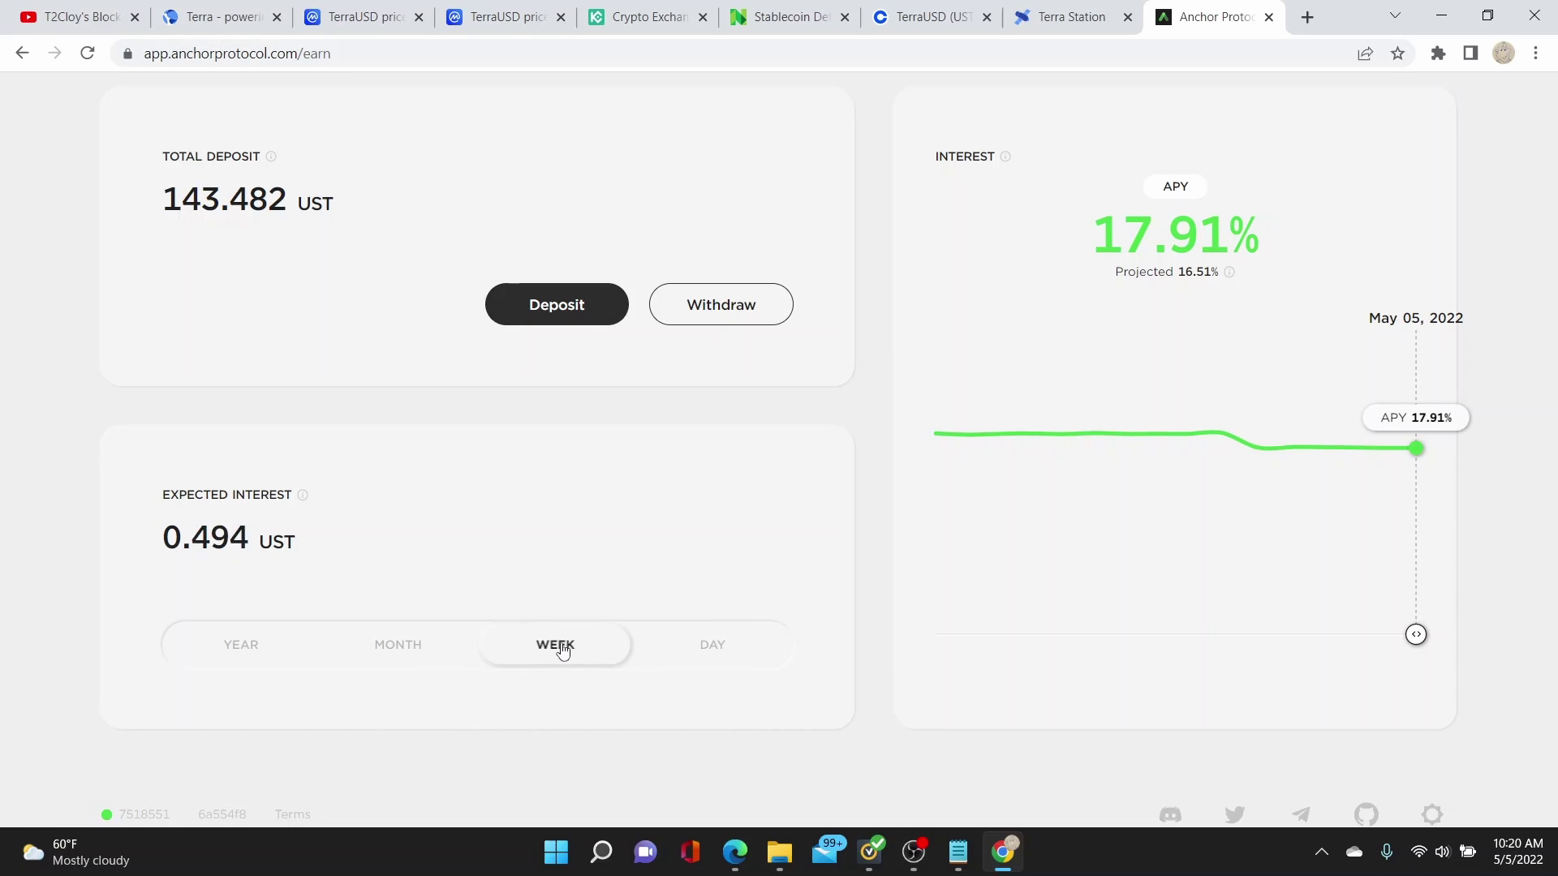
pyautogui.click(387, 666)
pyautogui.click(208, 660)
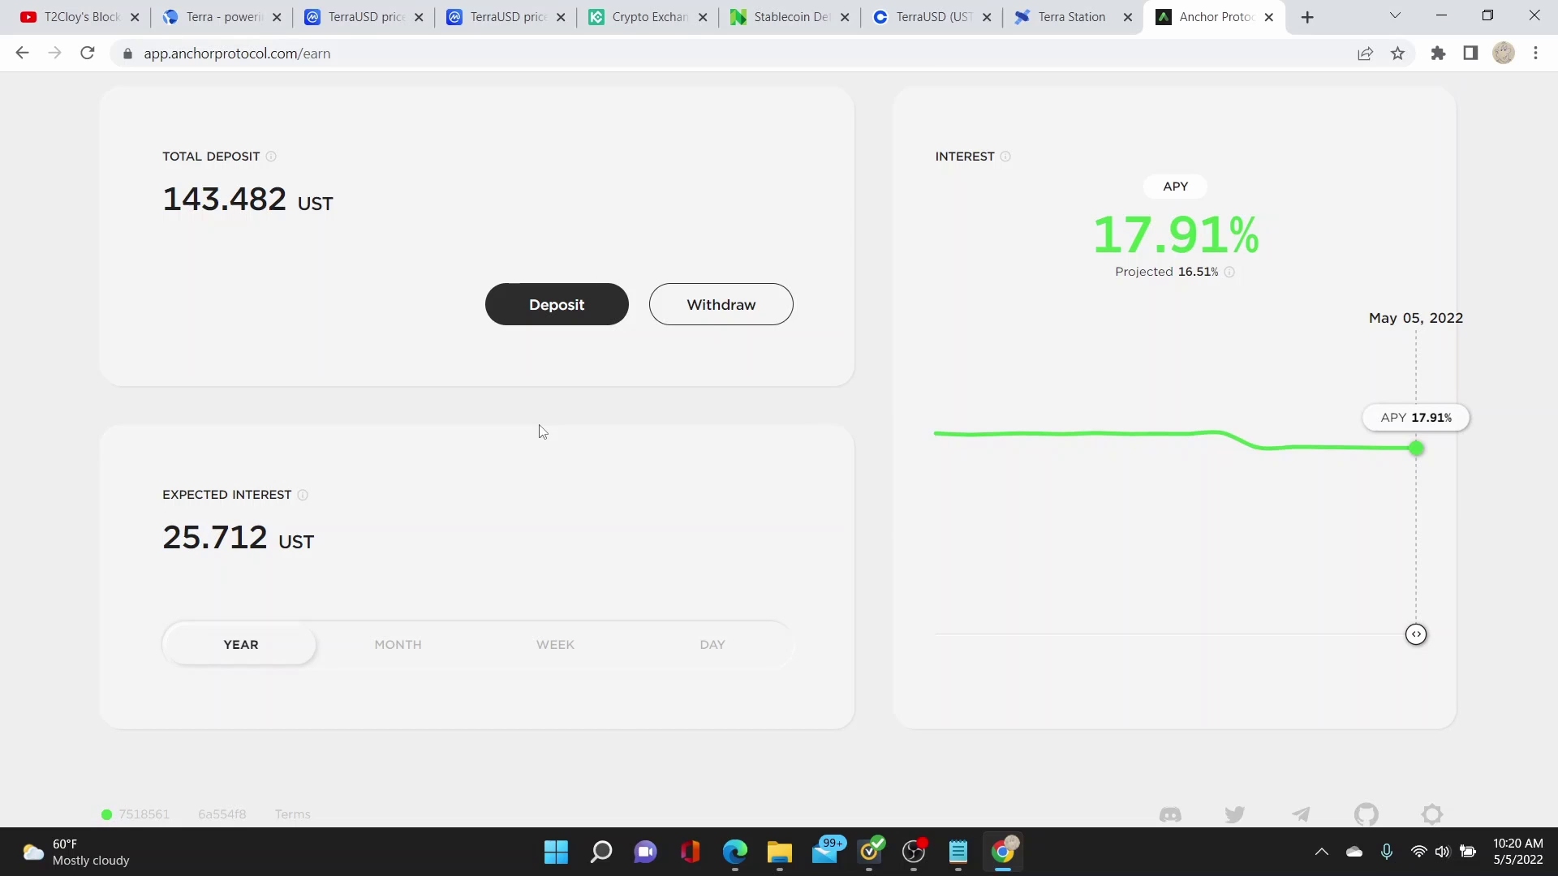
pyautogui.scroll(3, 476, 522)
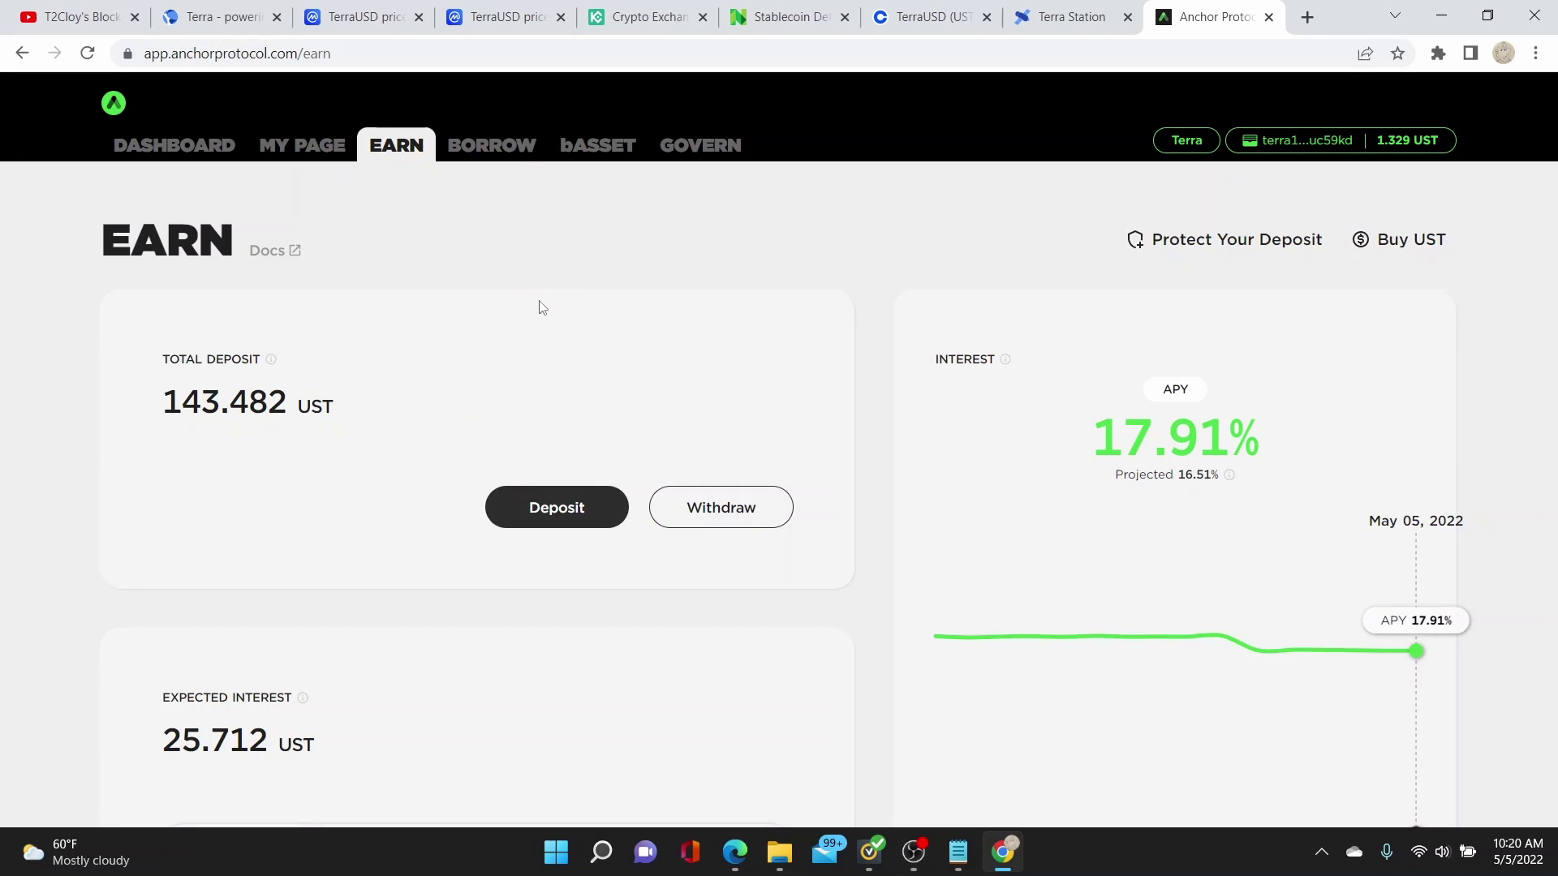
# Step: Withdraw 25% of the deposit (35.87 UST), leaving 107.612 UST in Earn
pyautogui.click(728, 522)
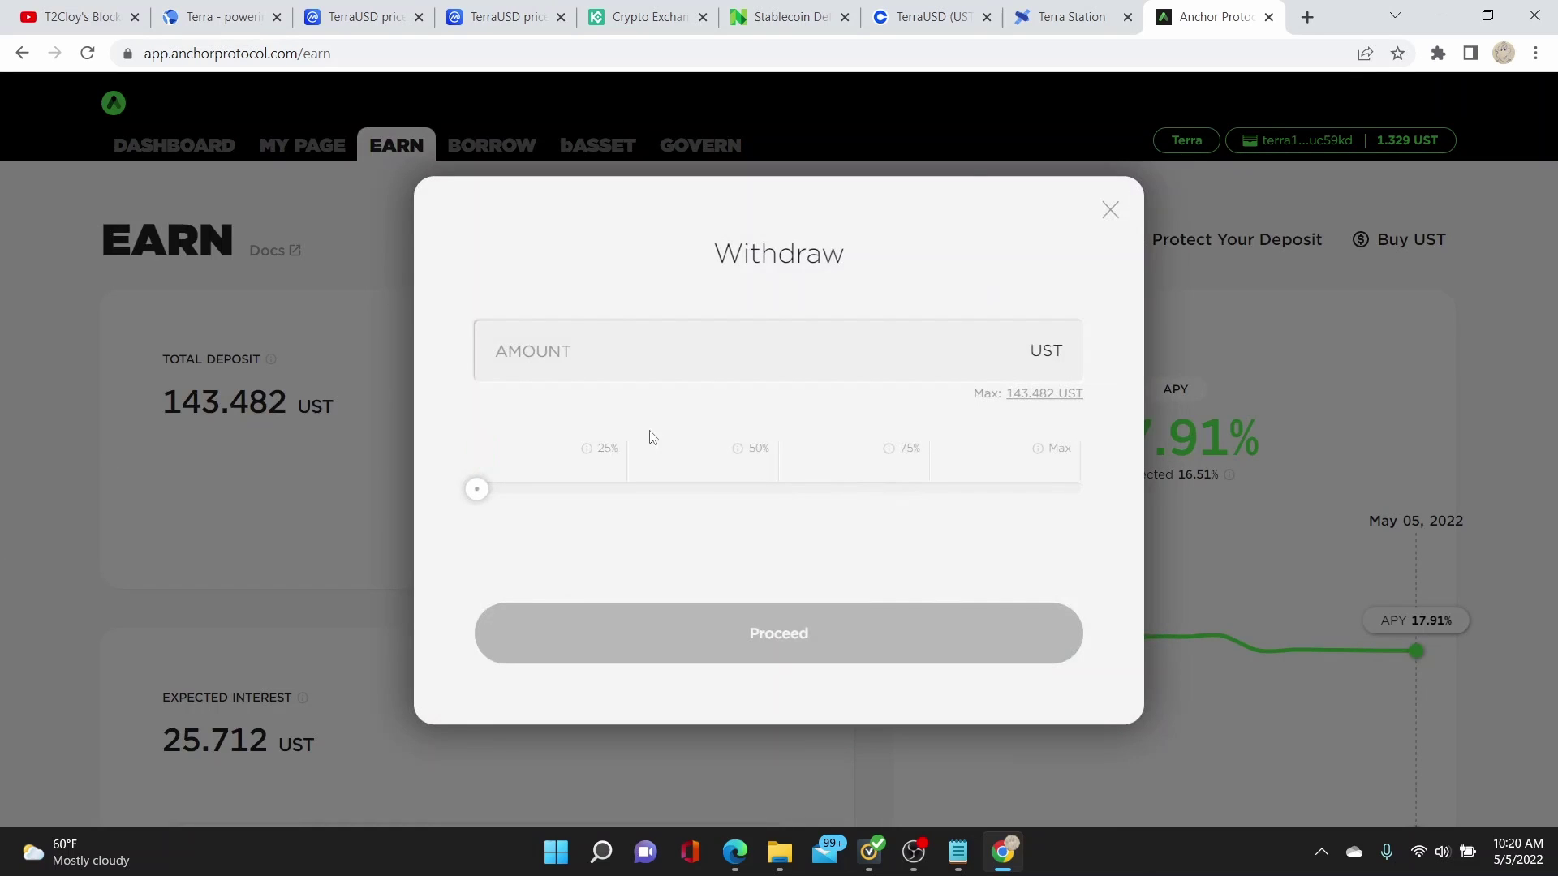
pyautogui.click(599, 451)
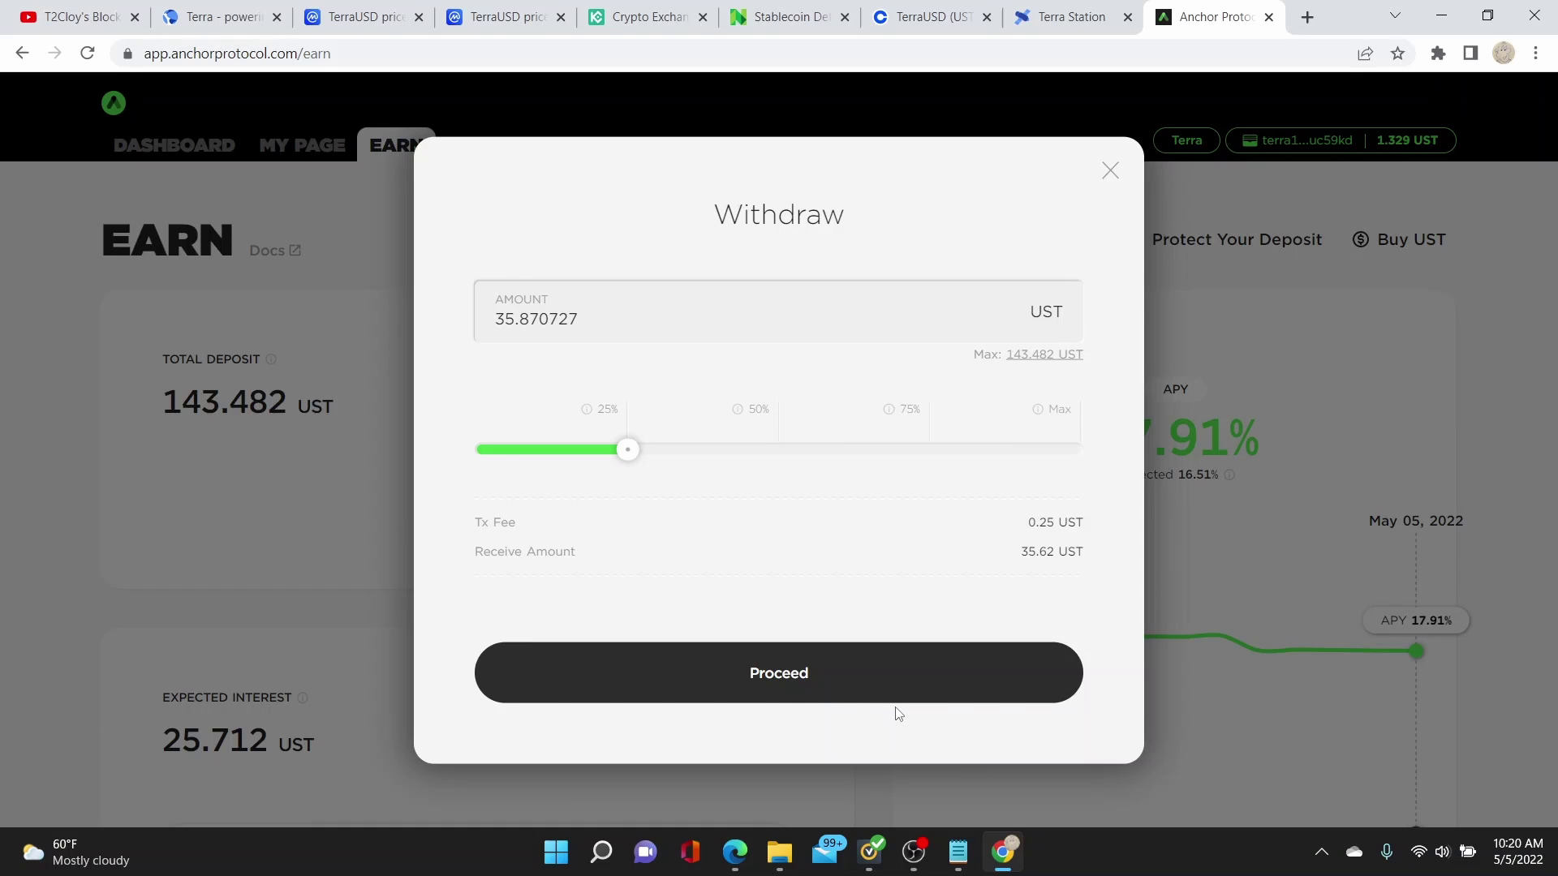
pyautogui.click(795, 682)
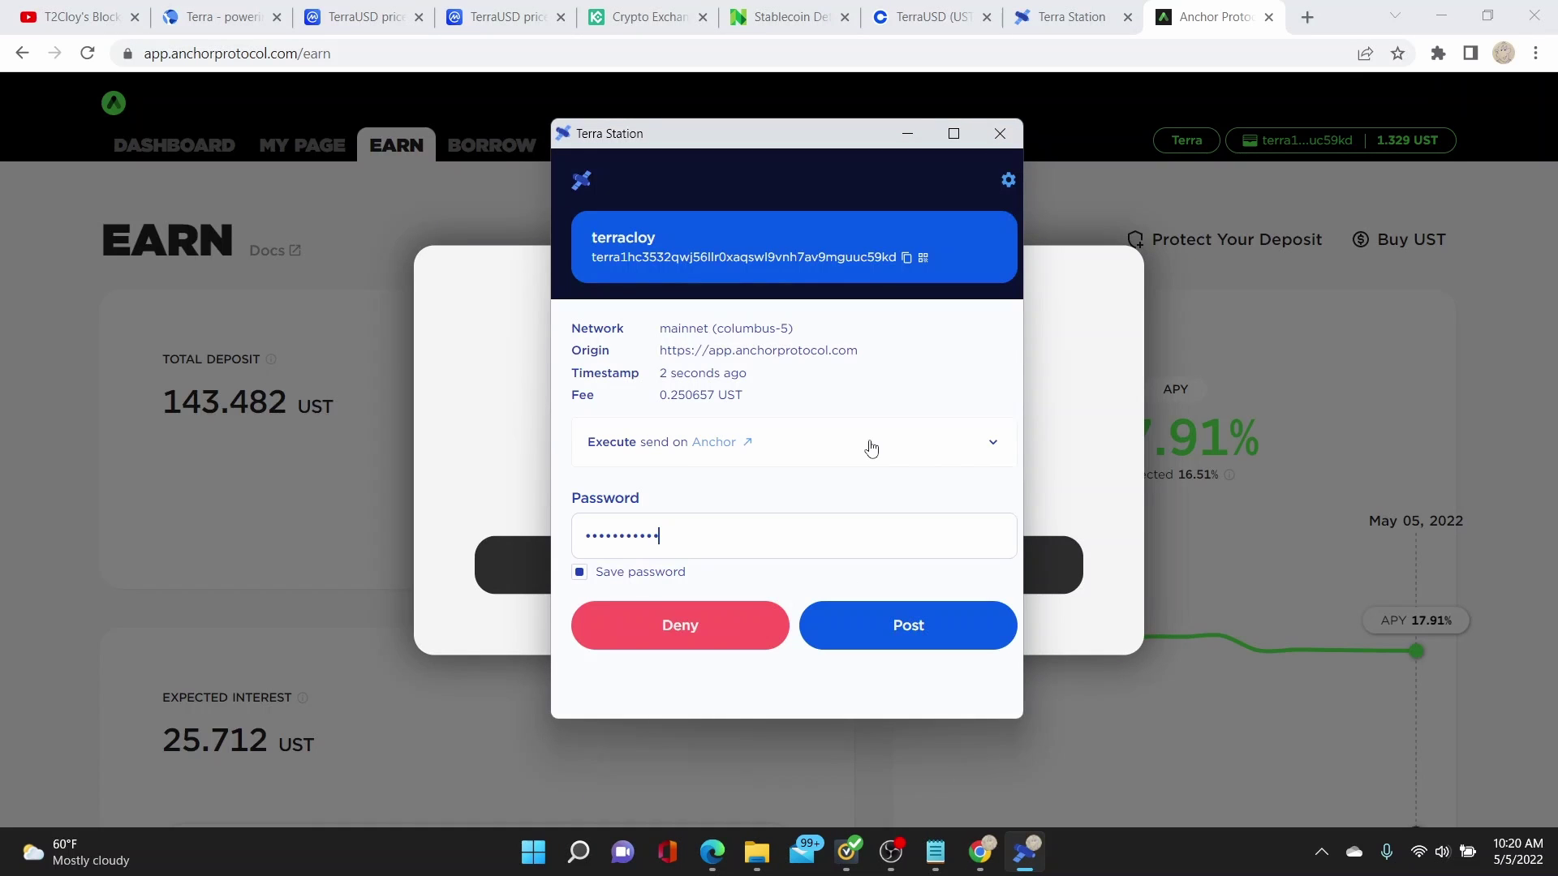
pyautogui.click(899, 636)
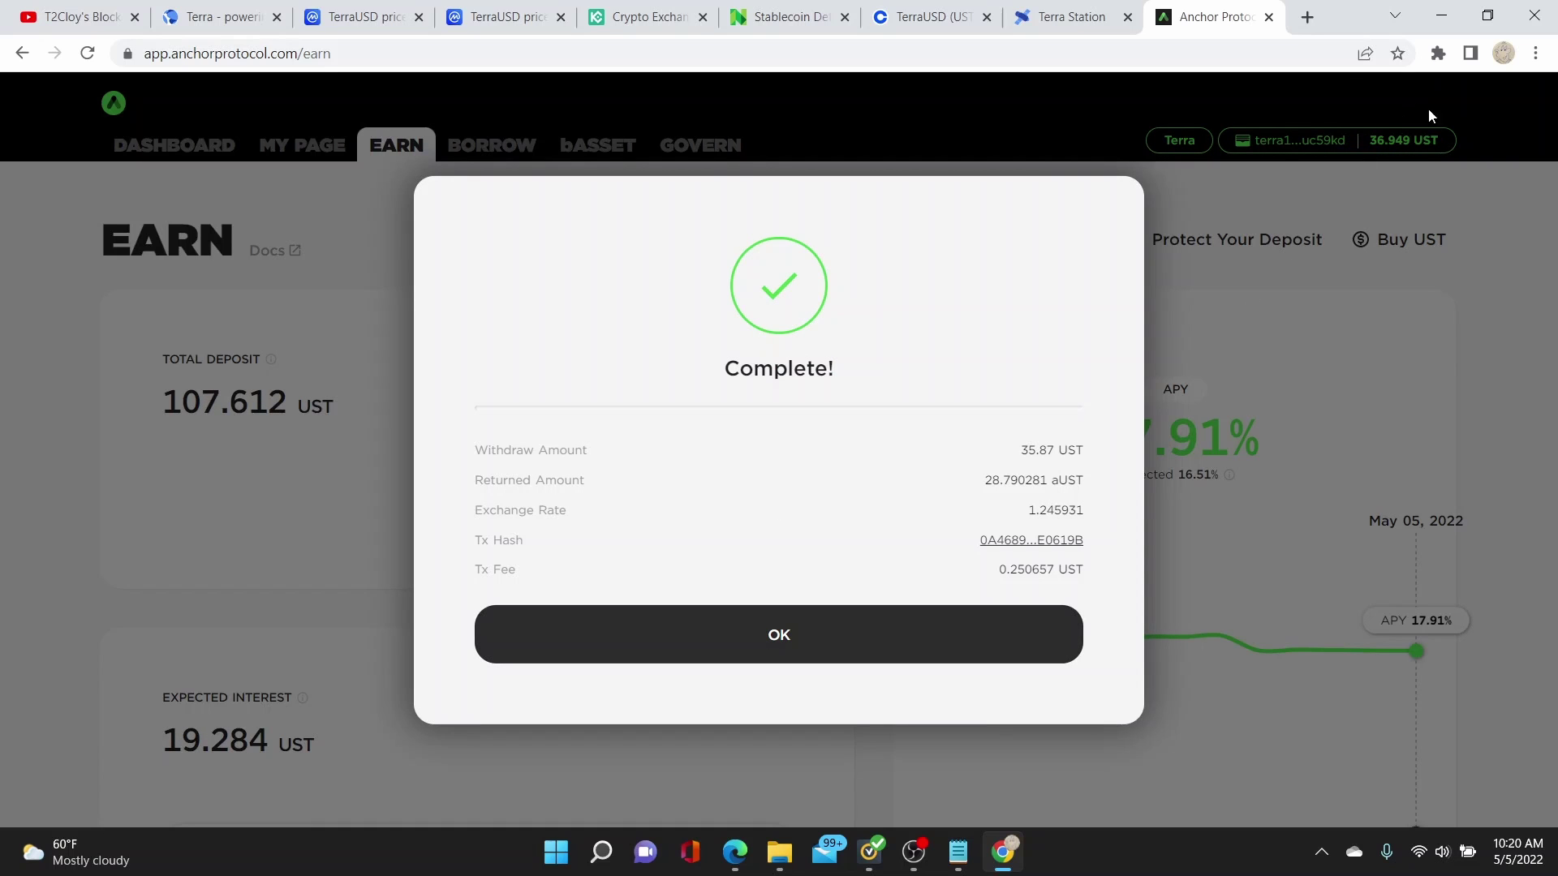
pyautogui.click(861, 660)
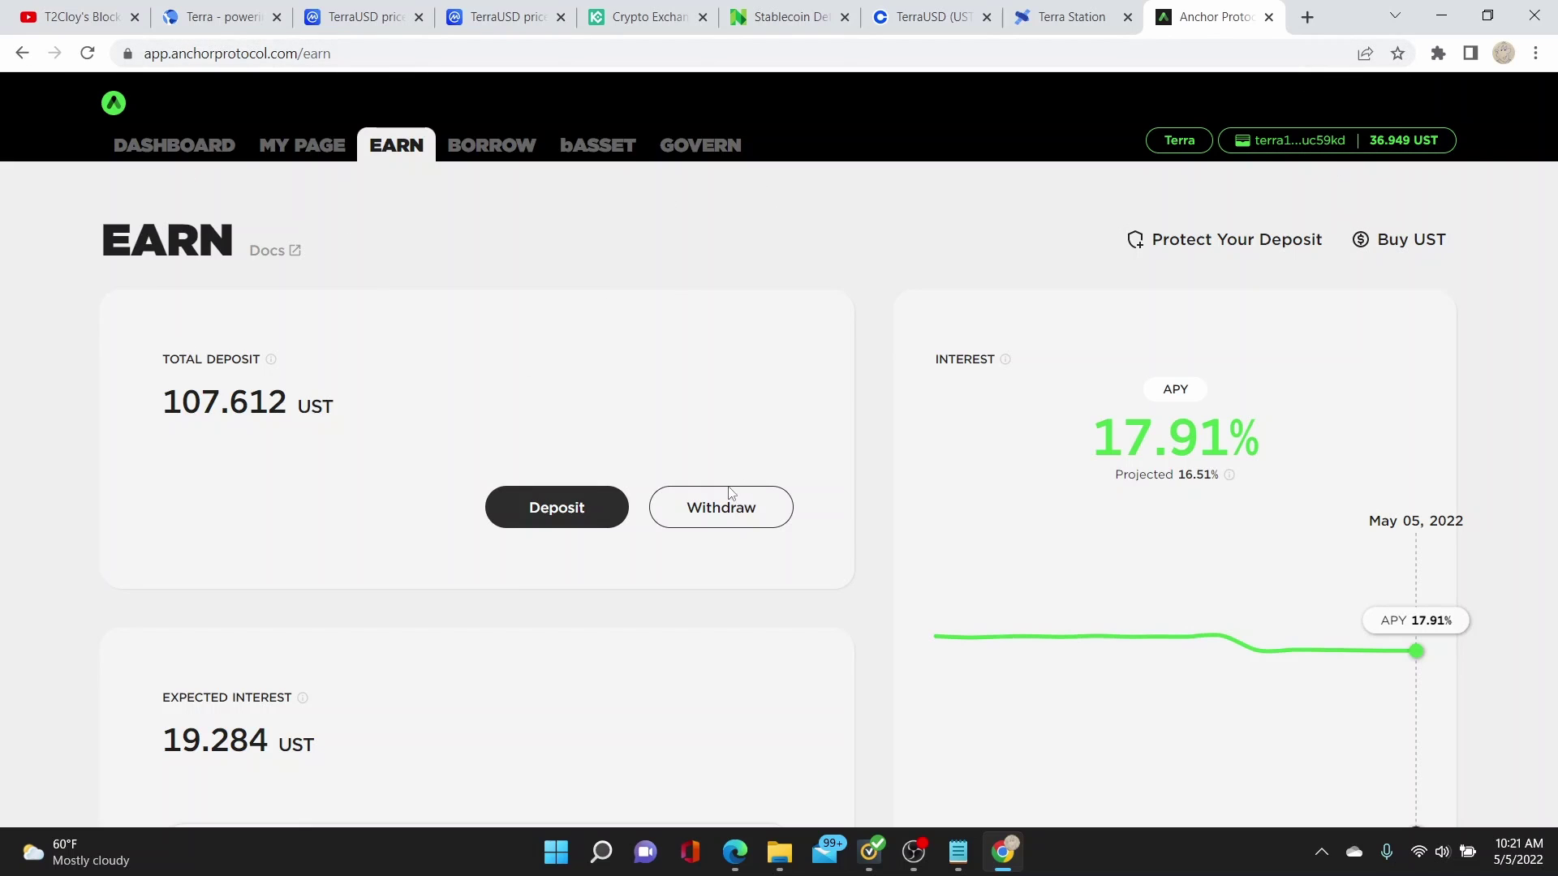
# Step: Deposit 36 UST back into Earn, bringing the total to 143.612 UST
pyautogui.click(567, 518)
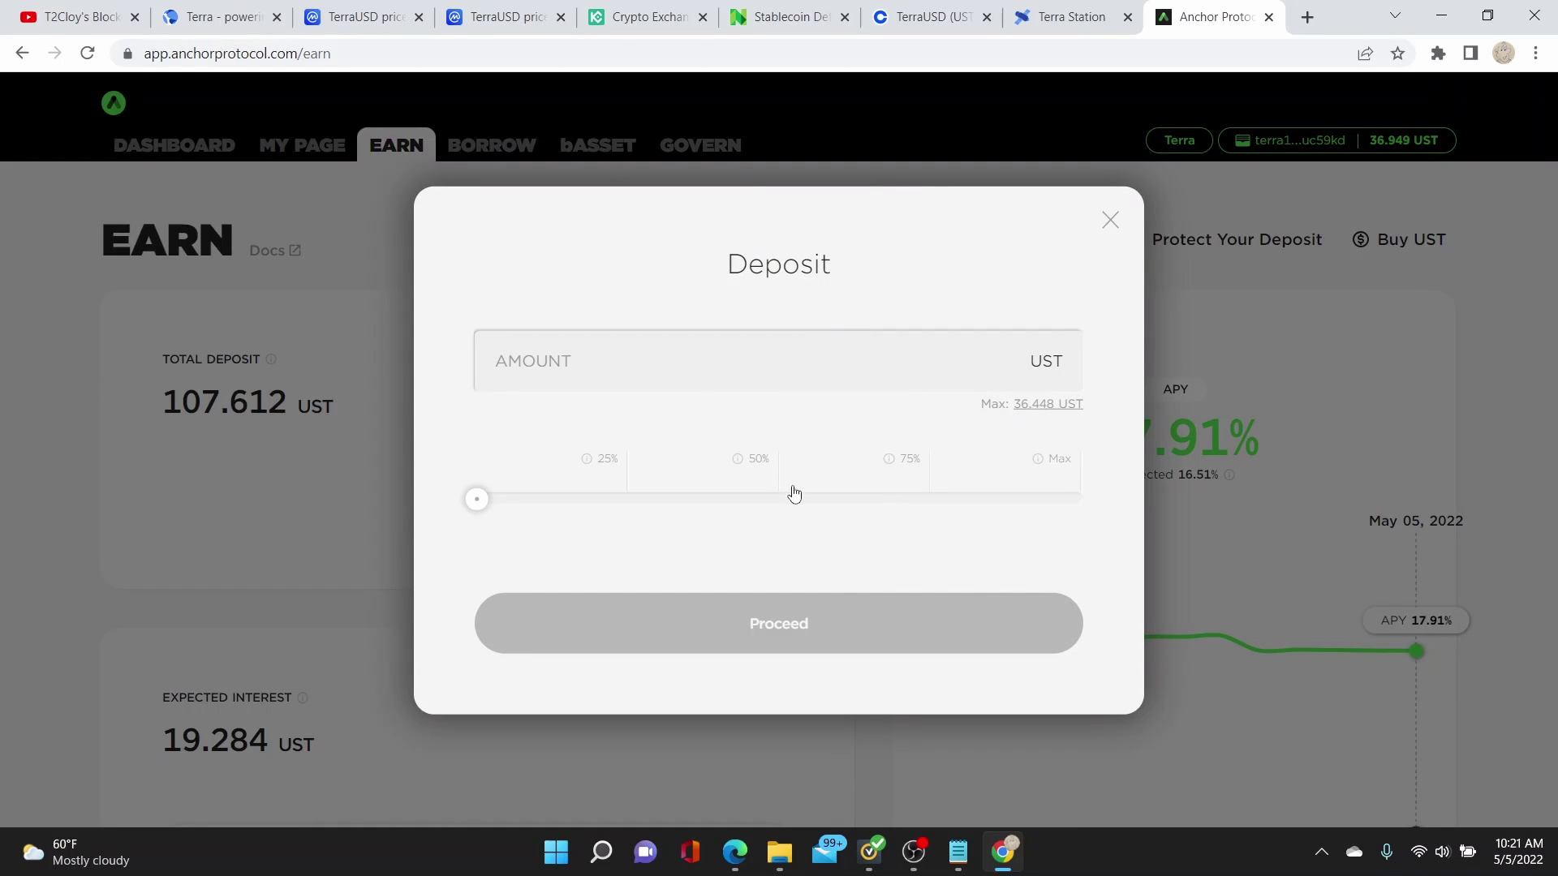
pyautogui.click(603, 362)
pyautogui.write('3')
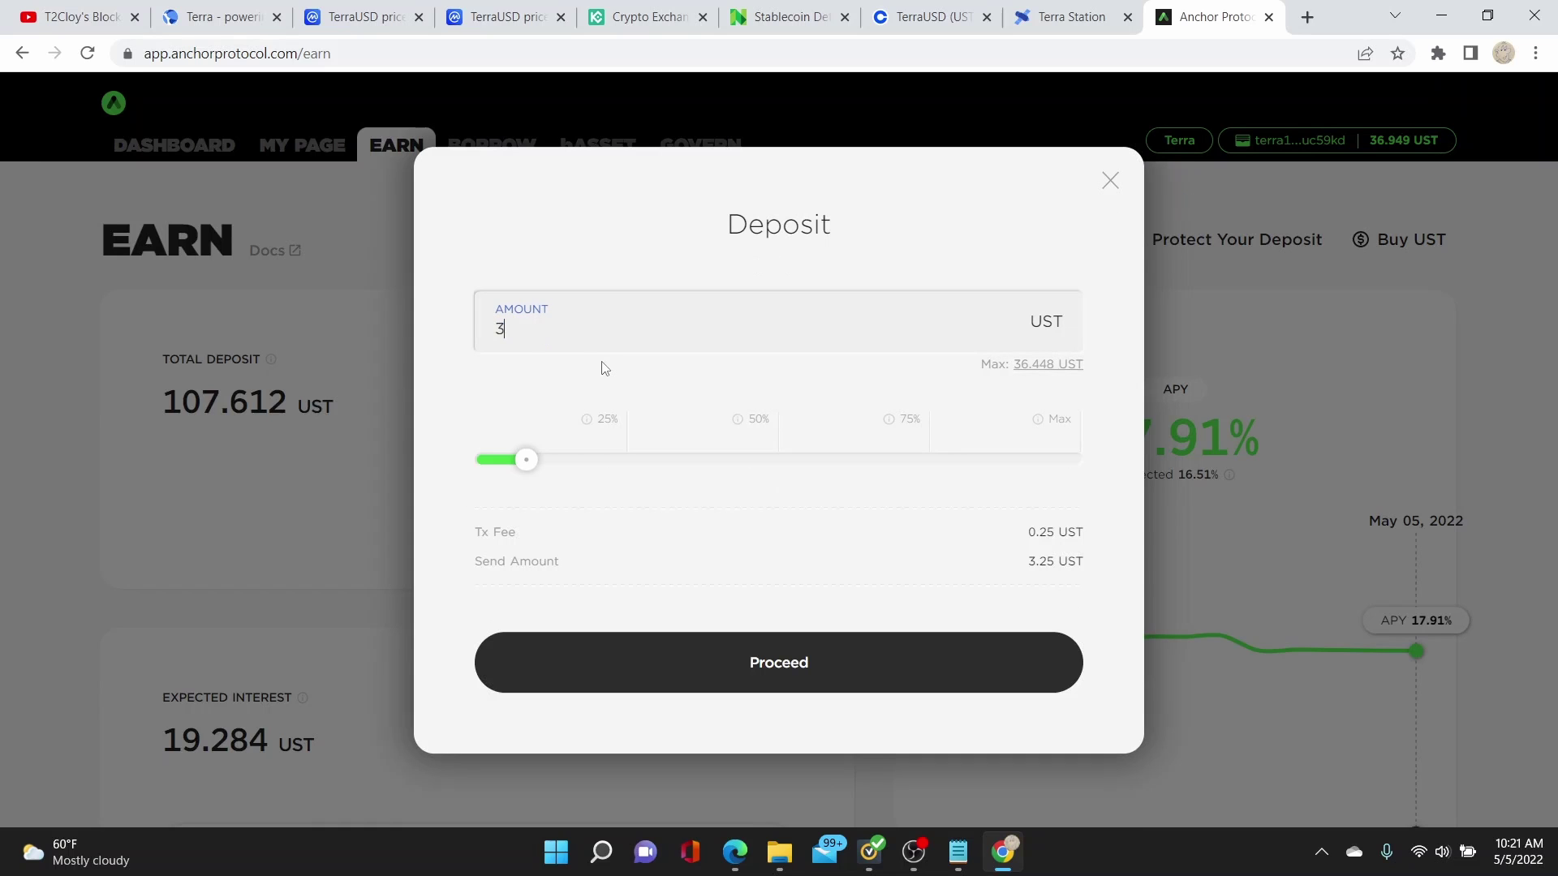
pyautogui.write('6')
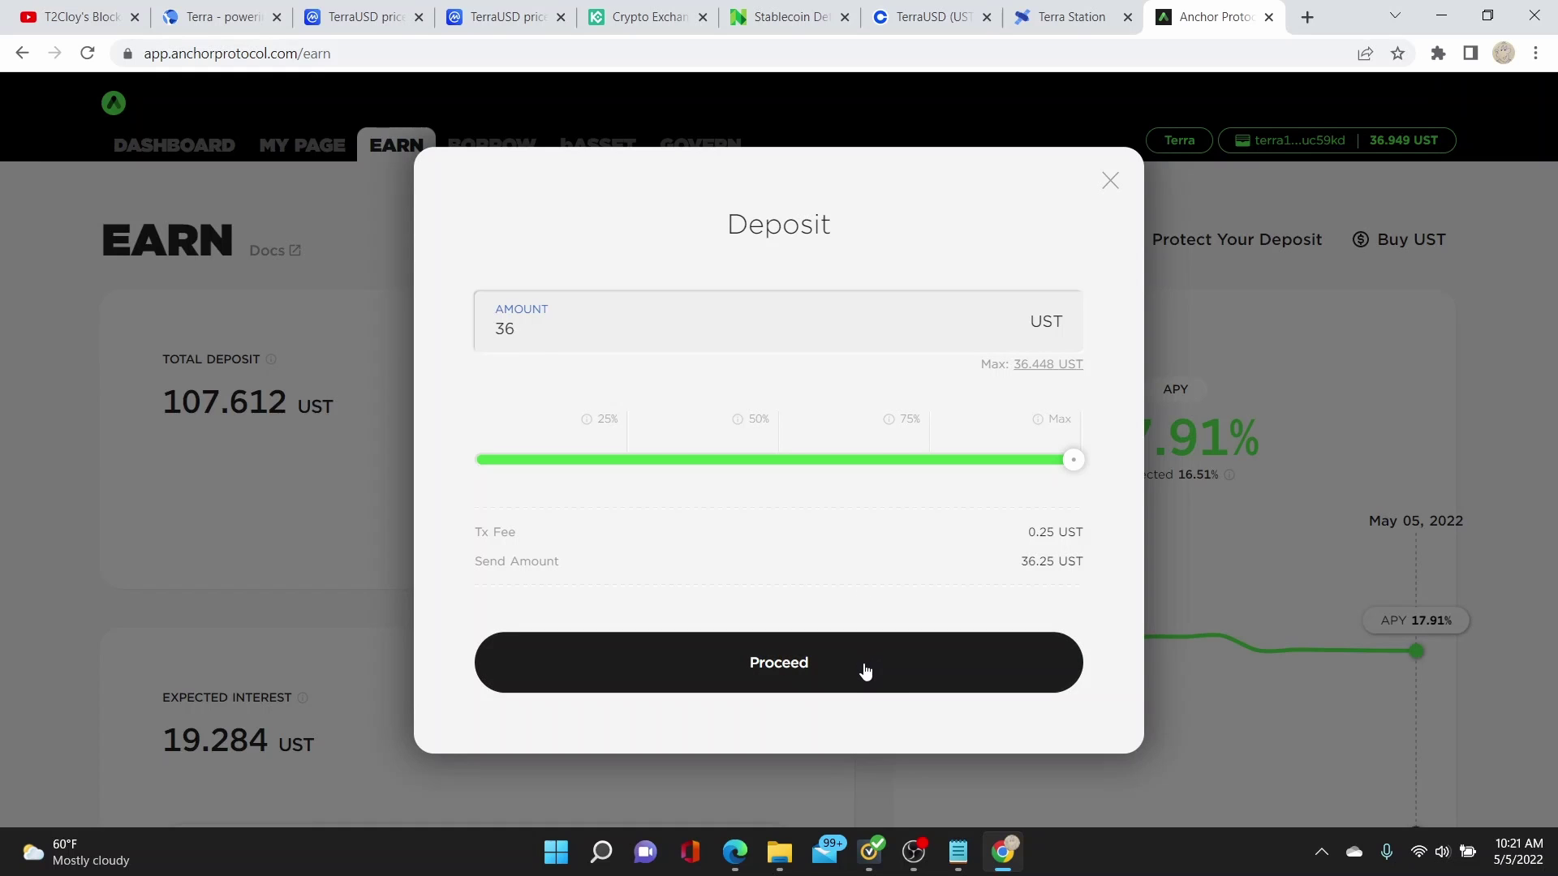
pyautogui.click(866, 671)
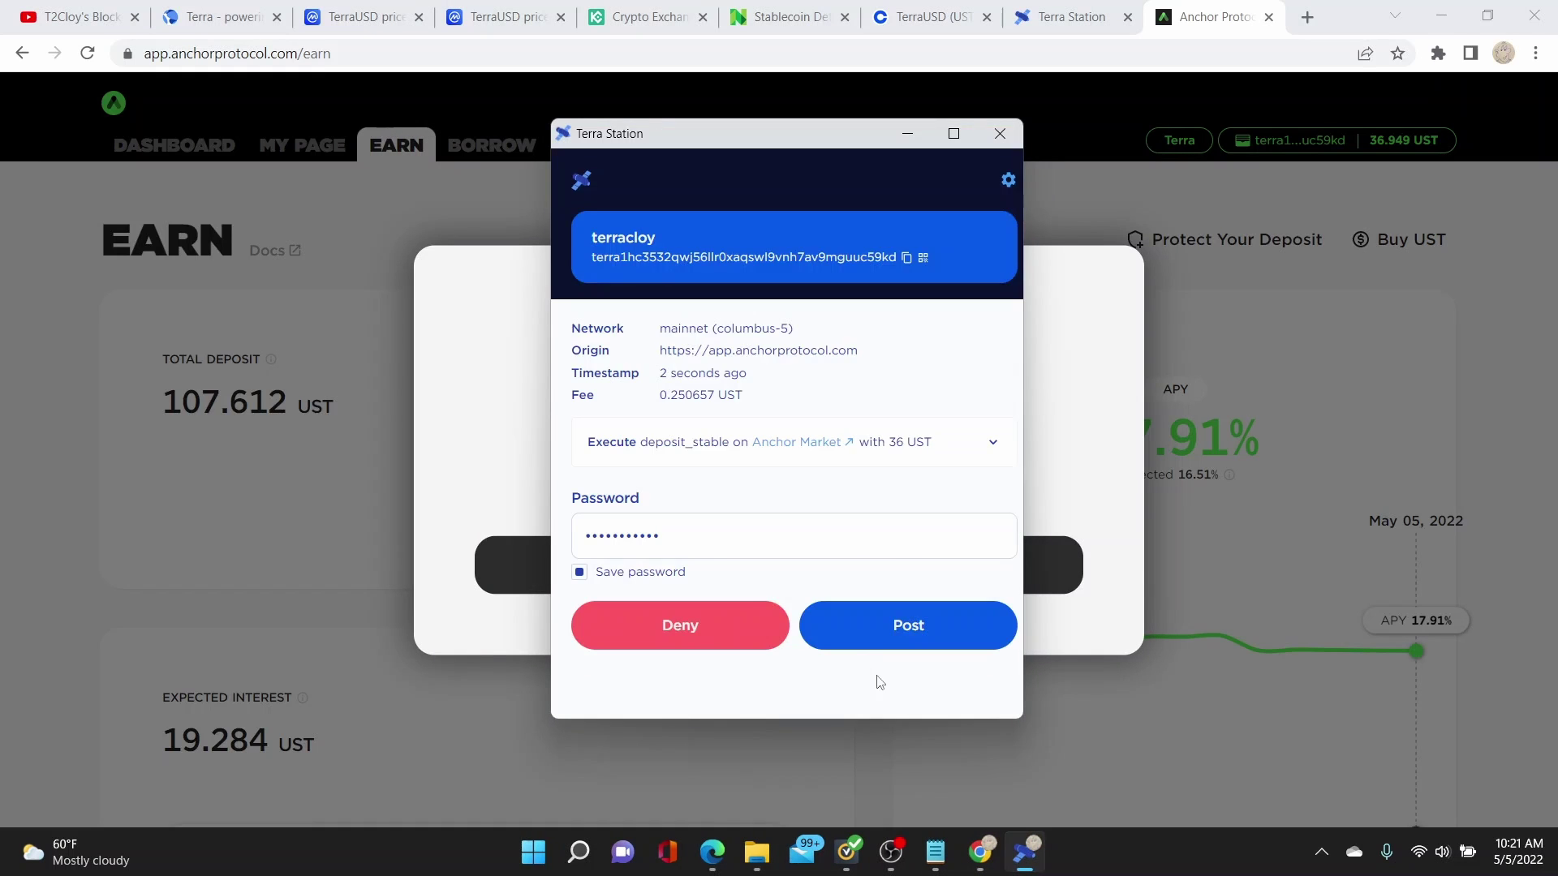
pyautogui.click(956, 634)
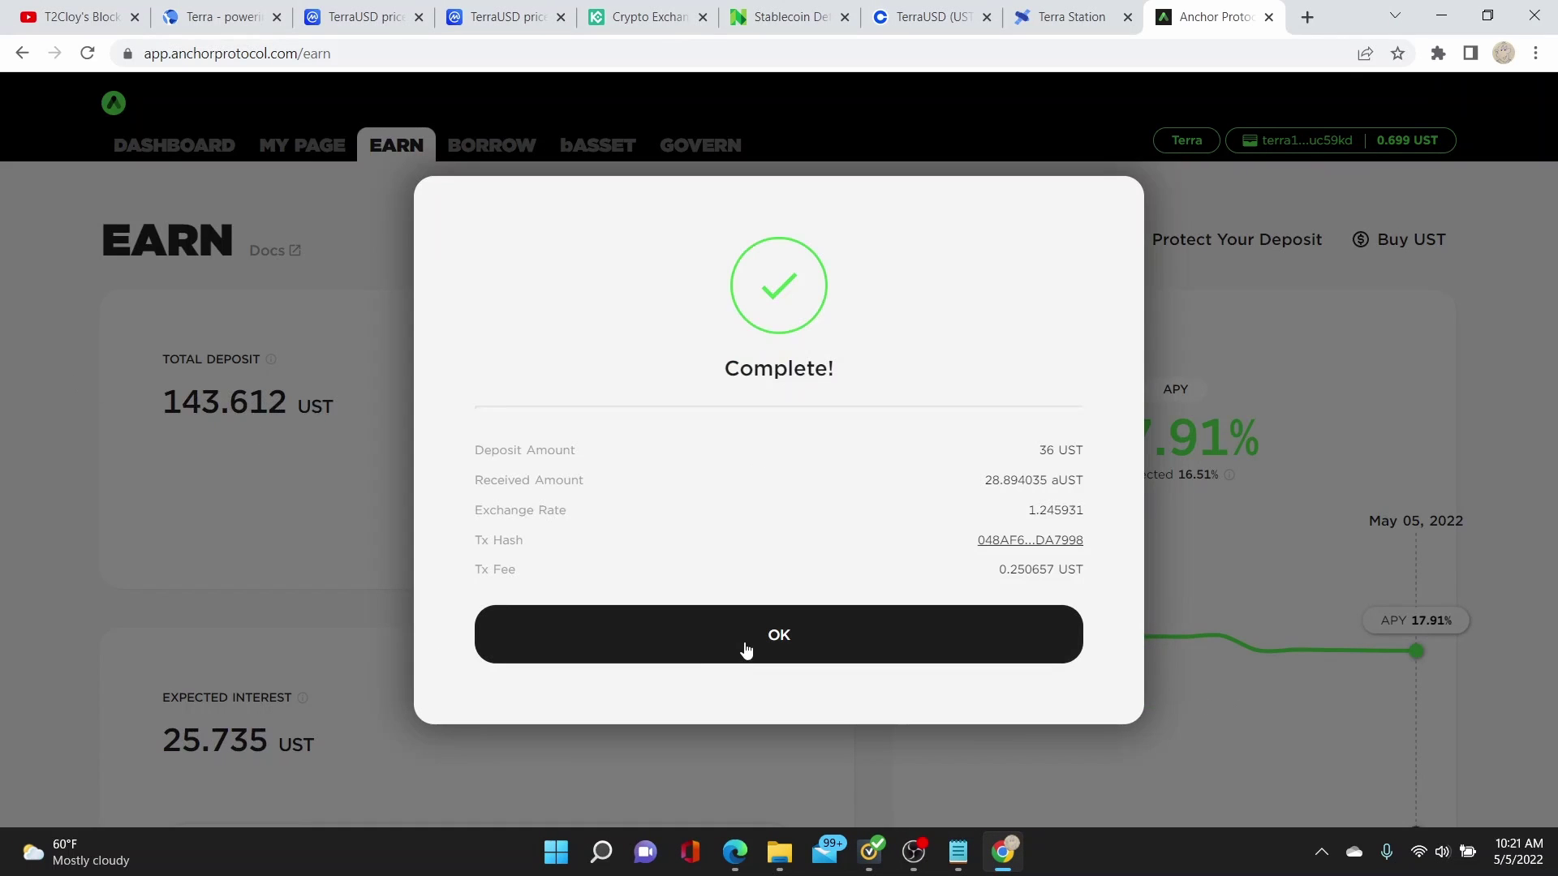
pyautogui.click(765, 648)
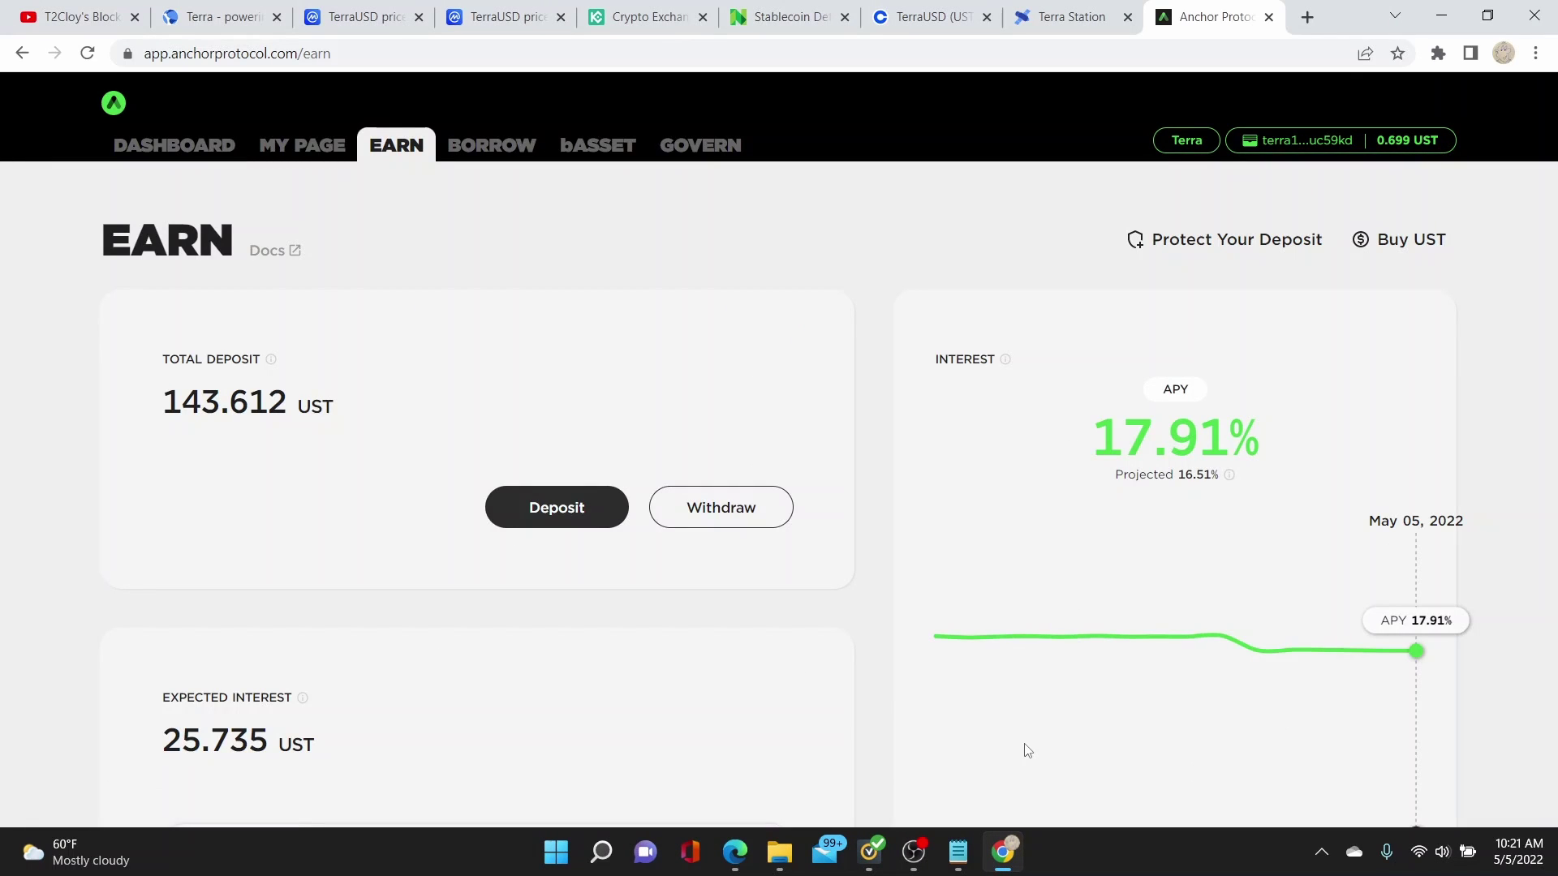